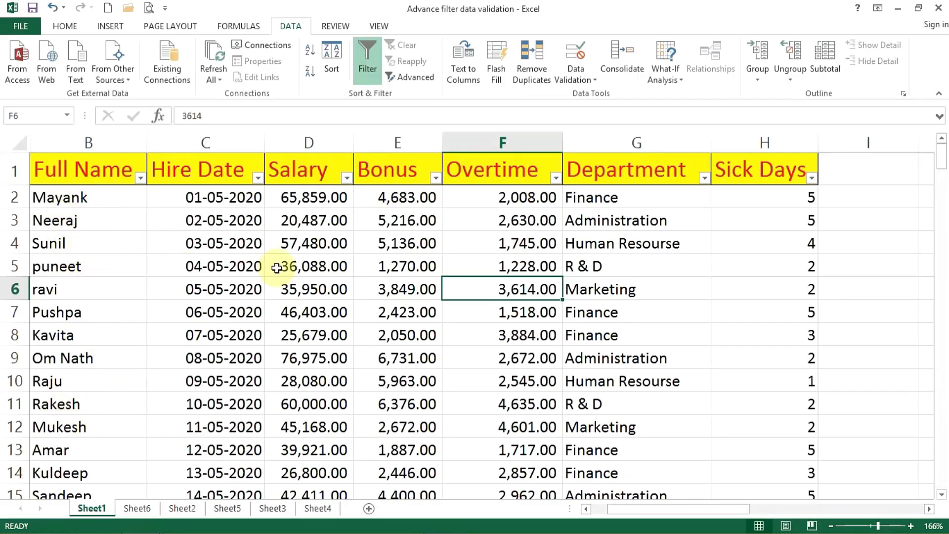
Examine the text, date and number filter options available for the Full Name, Hire Date and Bonus columns.
click(412, 312)
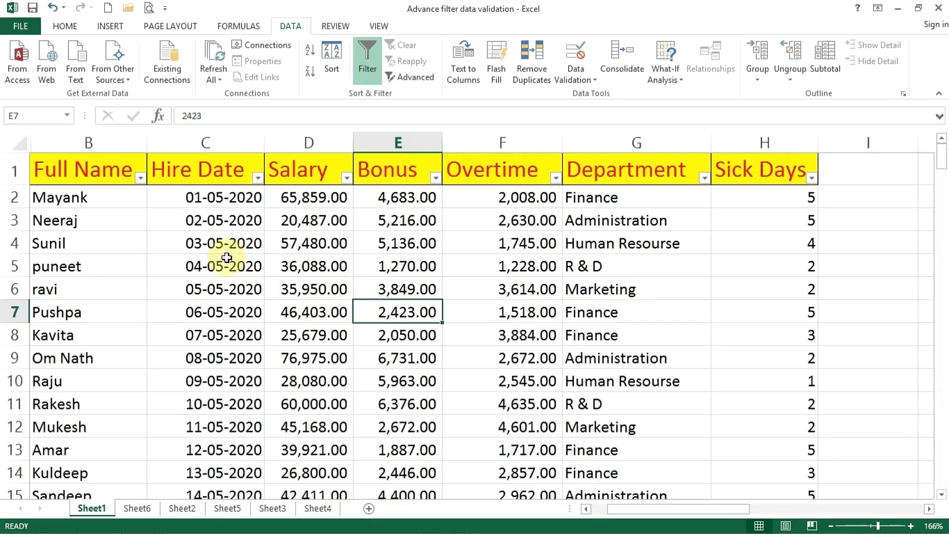
click(139, 179)
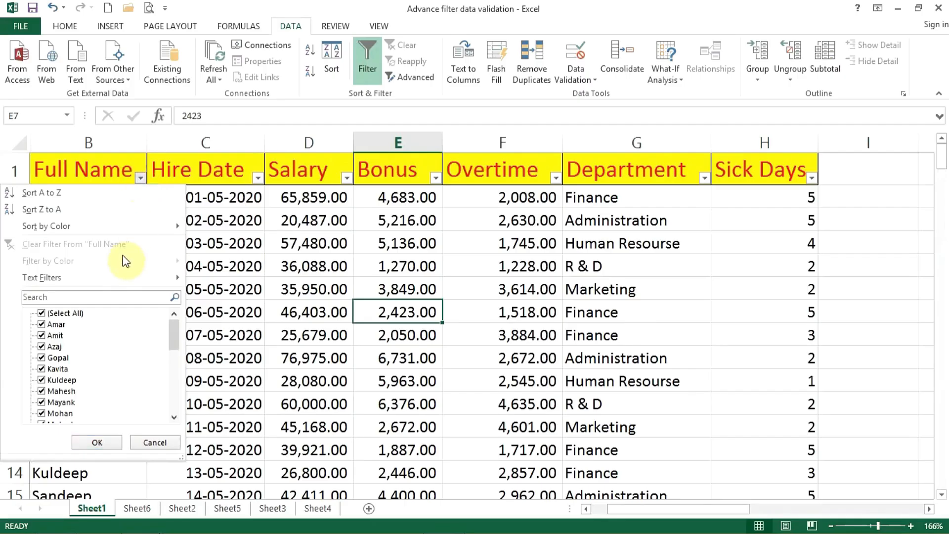
mouse_move(75, 280)
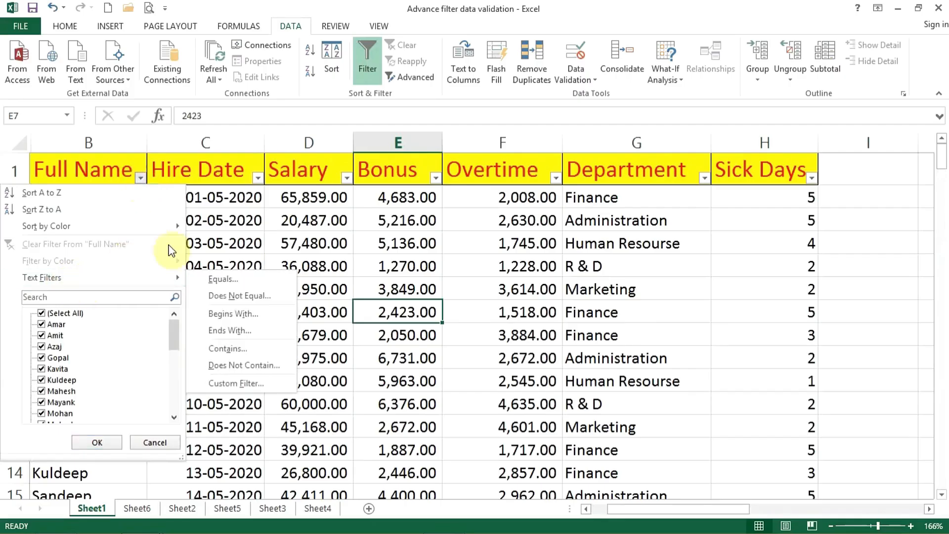
click(290, 210)
click(258, 177)
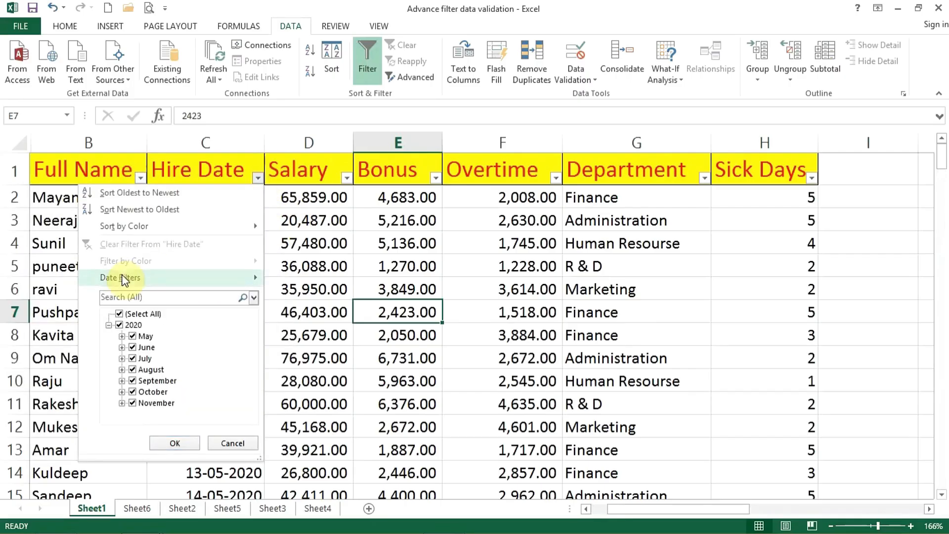
mouse_move(133, 280)
click(387, 238)
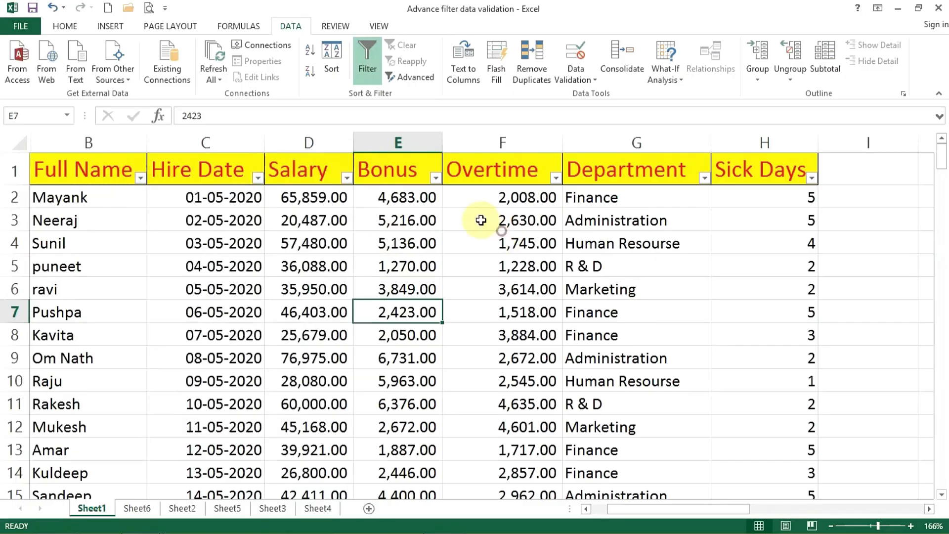
click(435, 177)
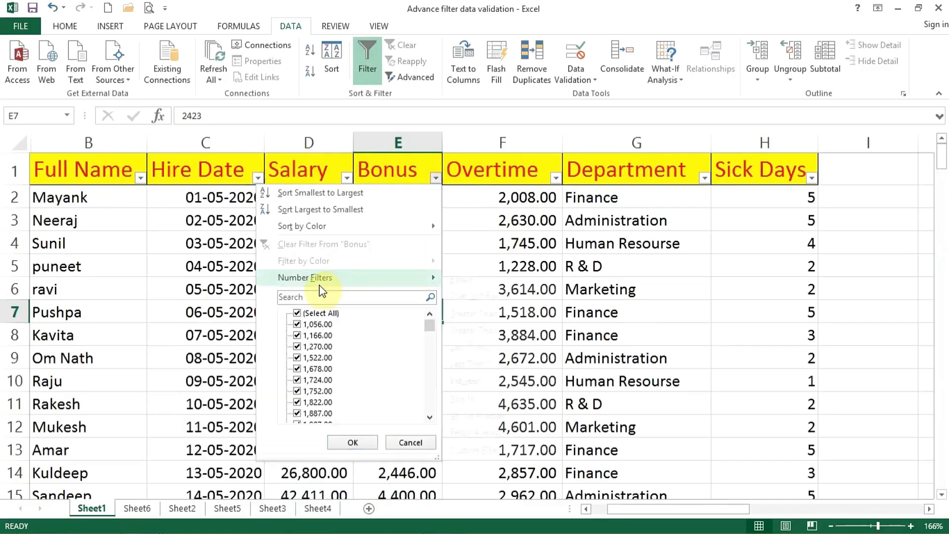
mouse_move(341, 284)
click(537, 231)
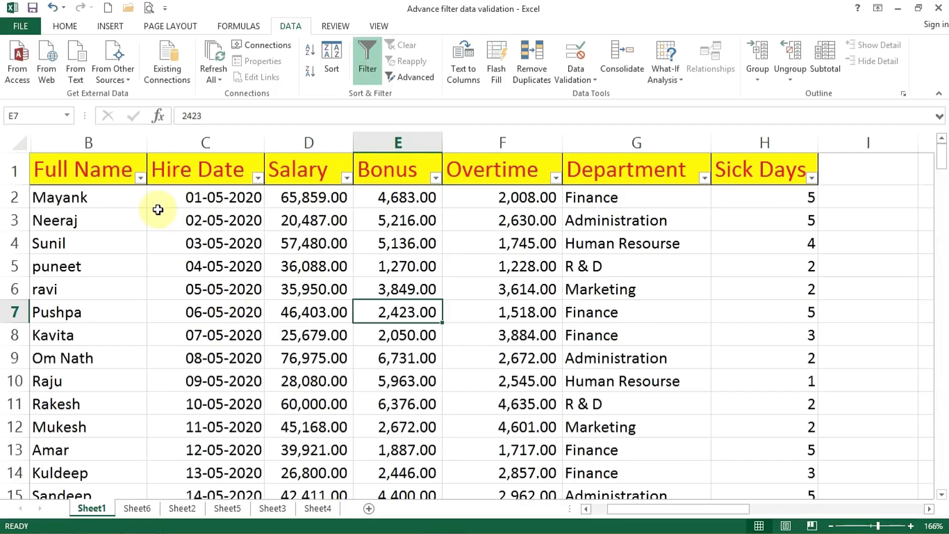
Filter the Full Name column to show only the employee named in B14, and select part of the filtered records.
click(140, 177)
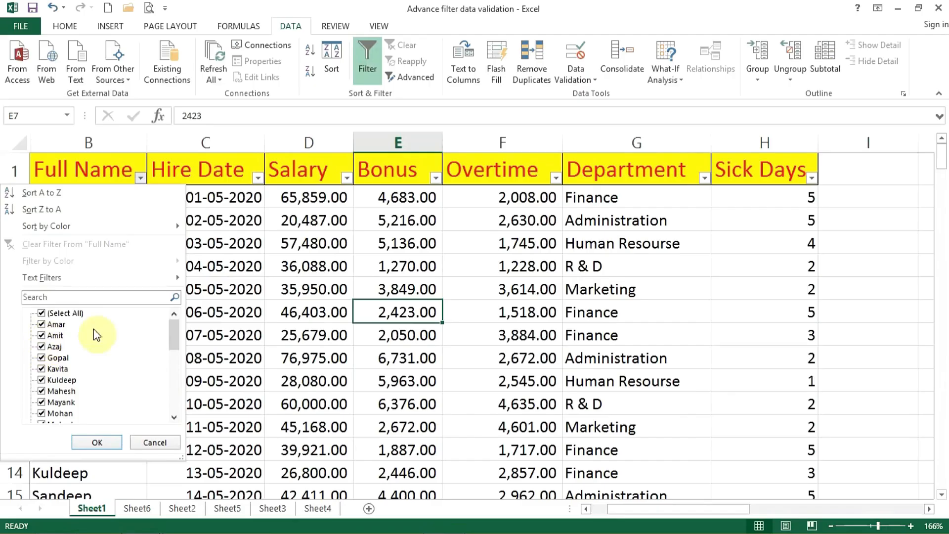
drag(175, 346, 174, 318)
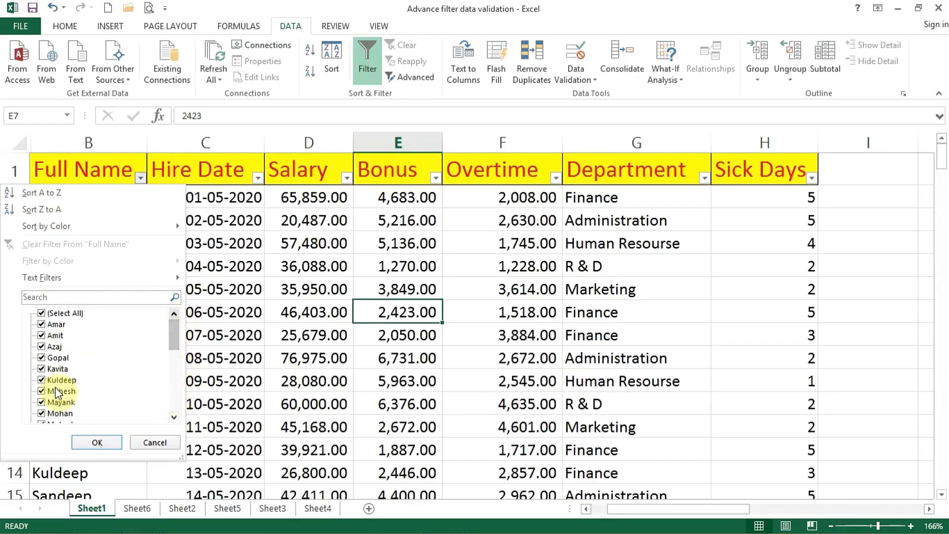
click(42, 313)
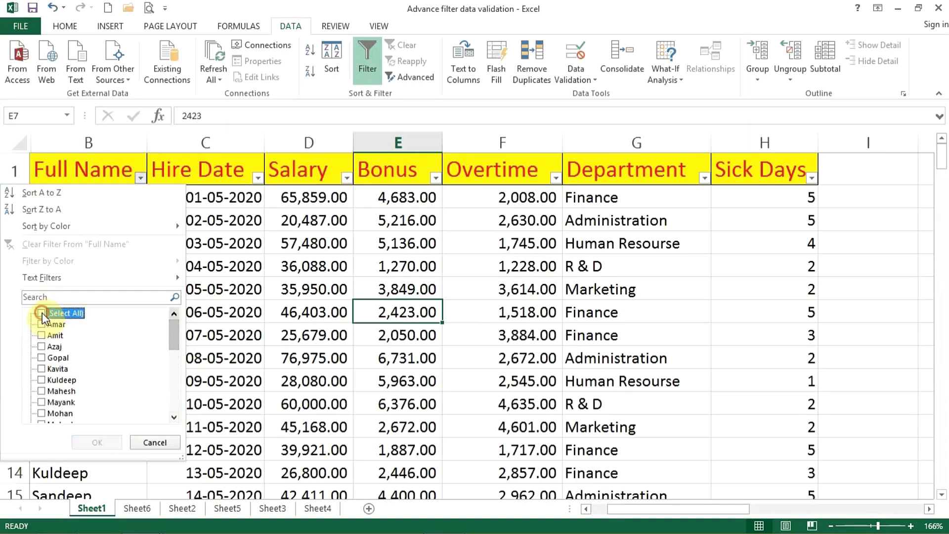
click(41, 380)
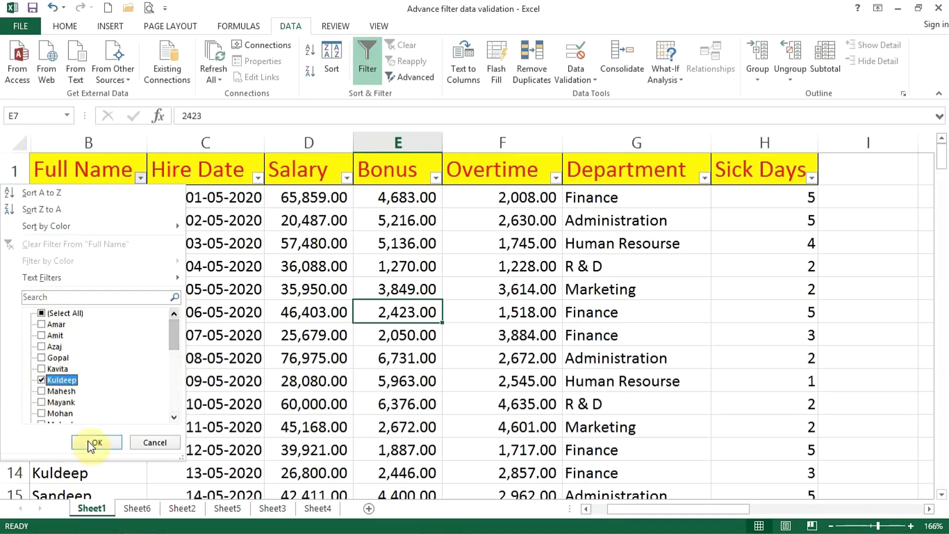
click(97, 442)
drag(70, 196, 269, 365)
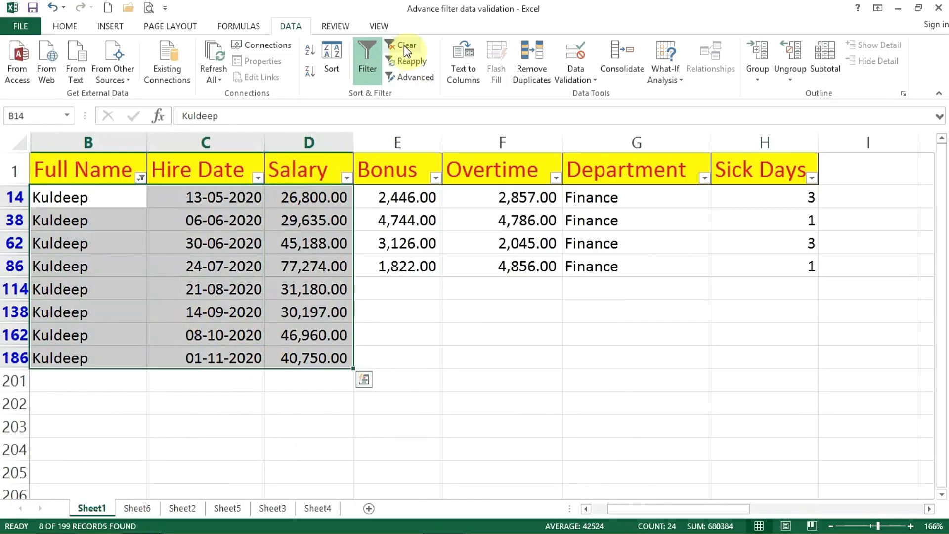
click(116, 217)
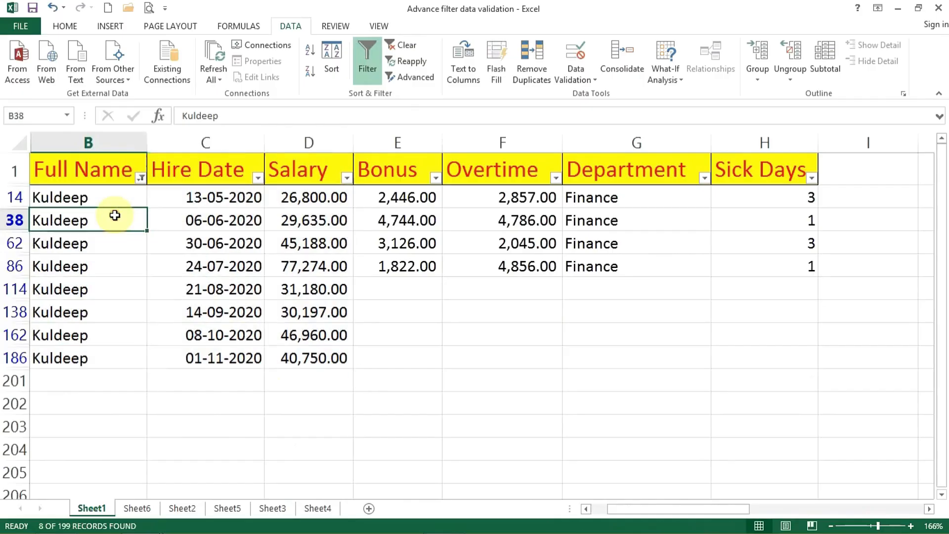
Clear the name filter so that all records in the table are listed.
click(141, 177)
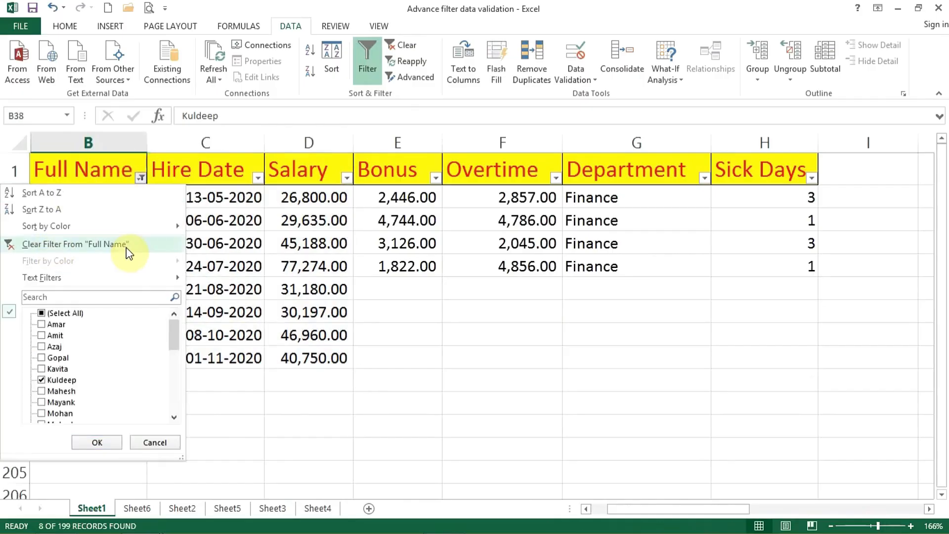
click(405, 47)
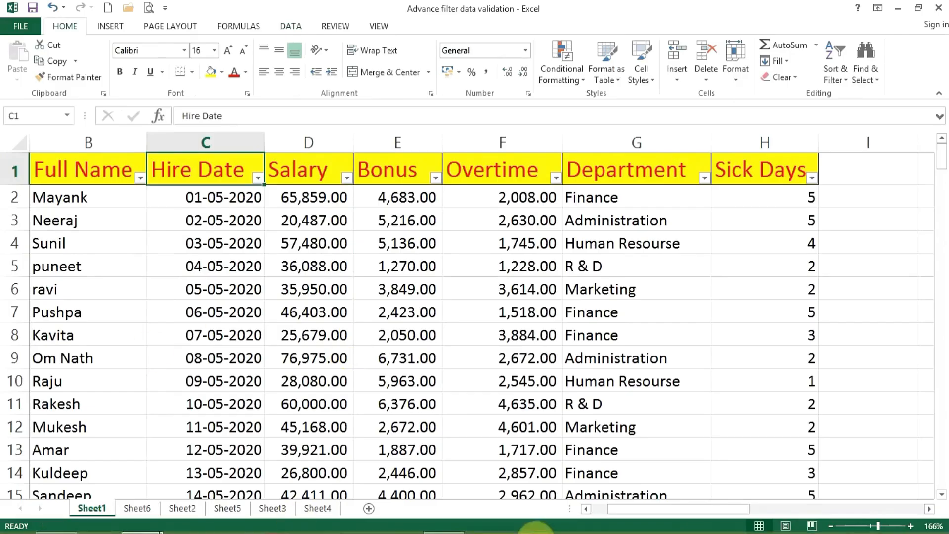
click(787, 524)
click(259, 358)
Apply an Equals text filter to Full Name using the employee name in B4, and select the filtered names.
click(141, 178)
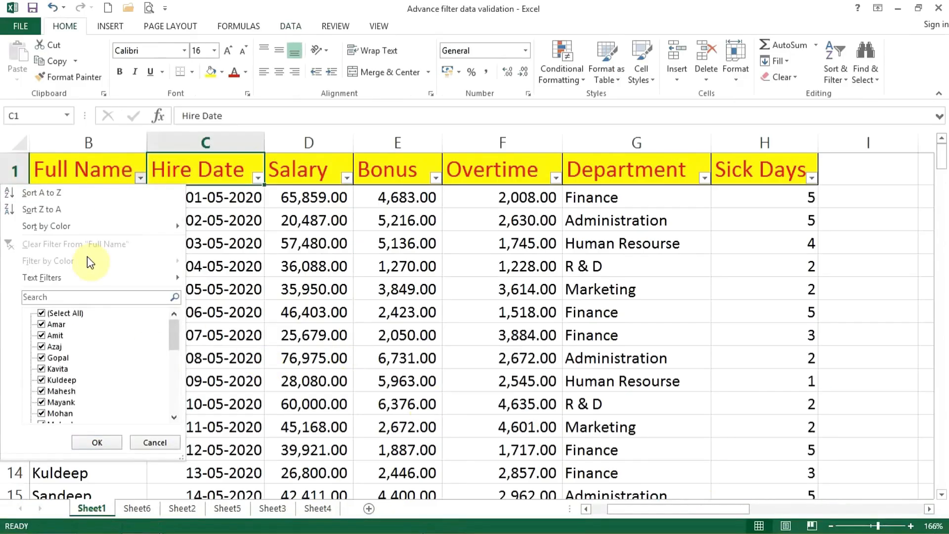
mouse_move(84, 279)
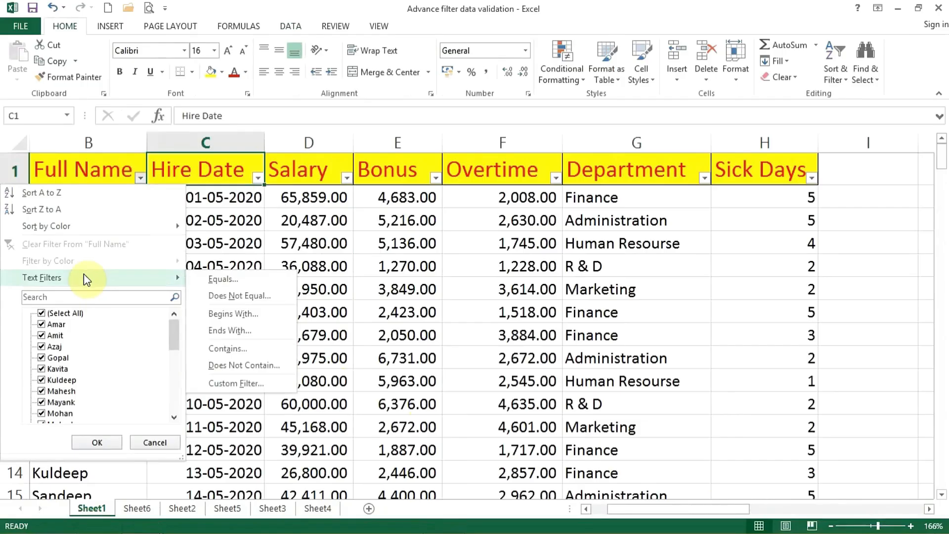
click(218, 280)
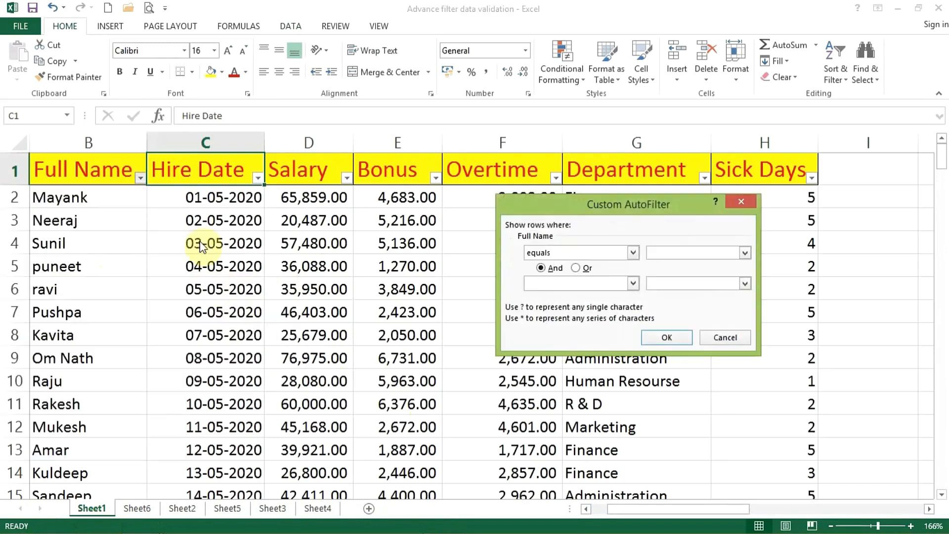
drag(589, 198, 417, 178)
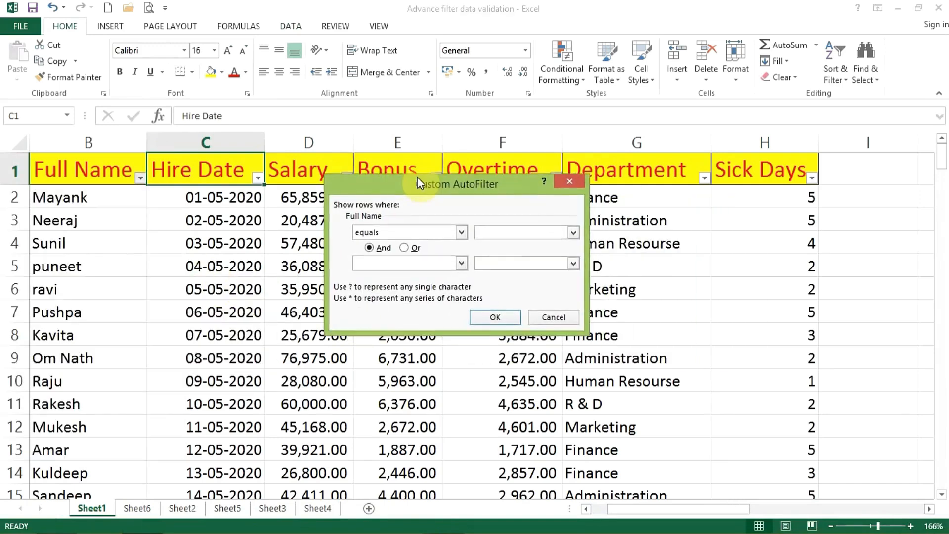
text(Sunil)
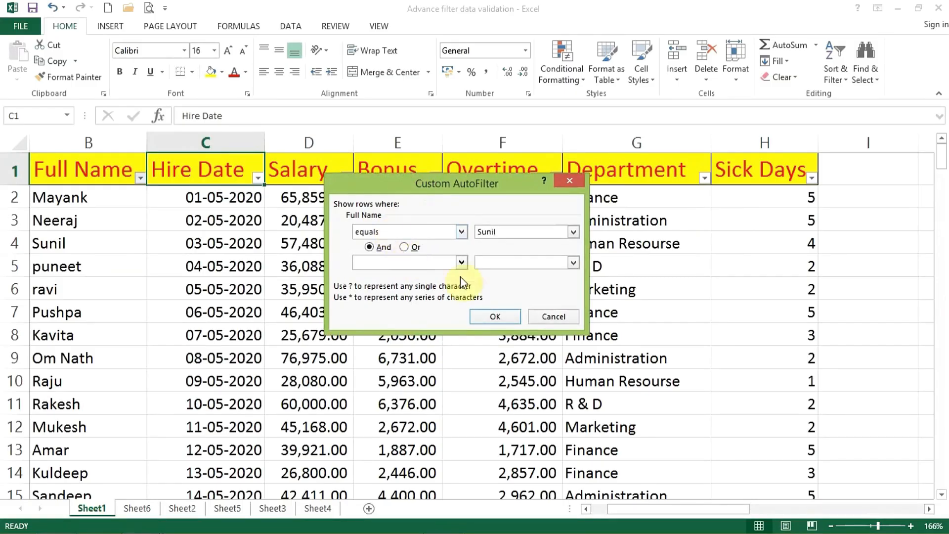
click(486, 315)
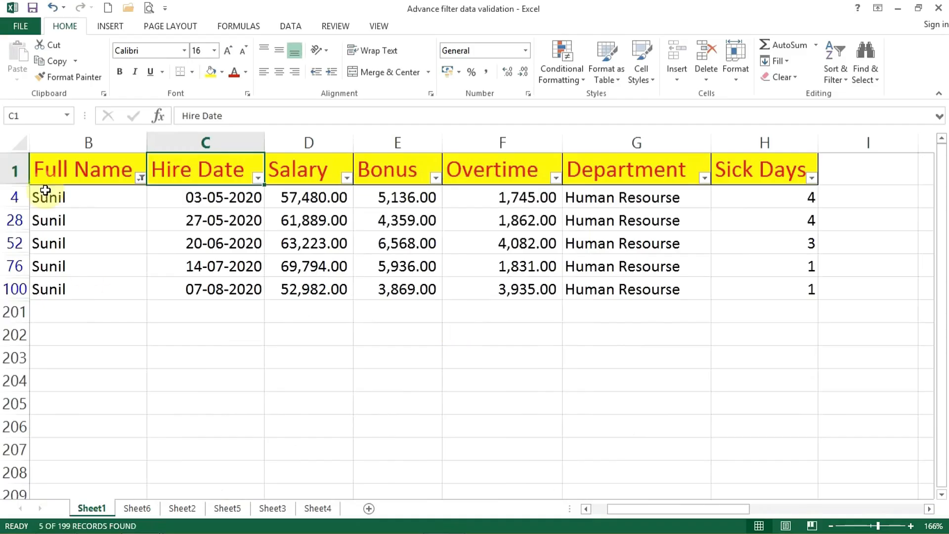
drag(60, 189, 69, 282)
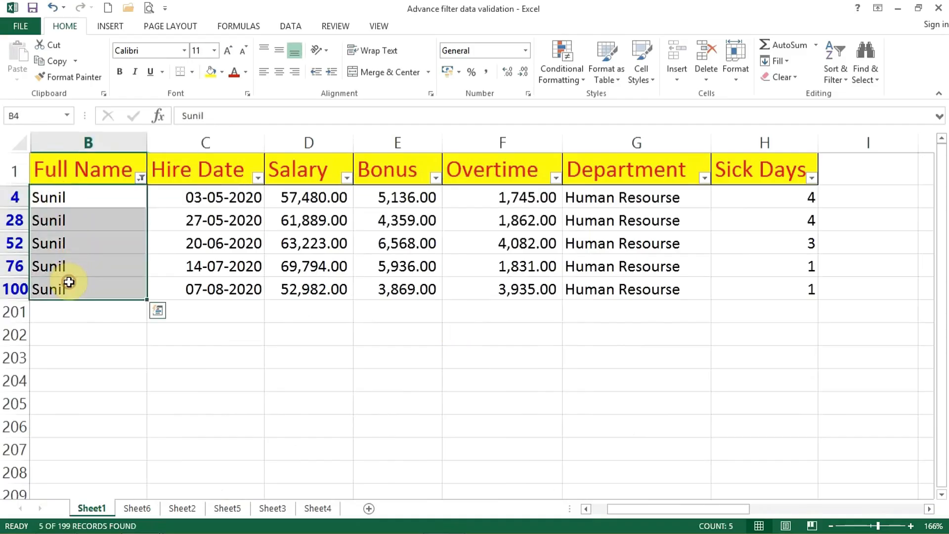
click(141, 178)
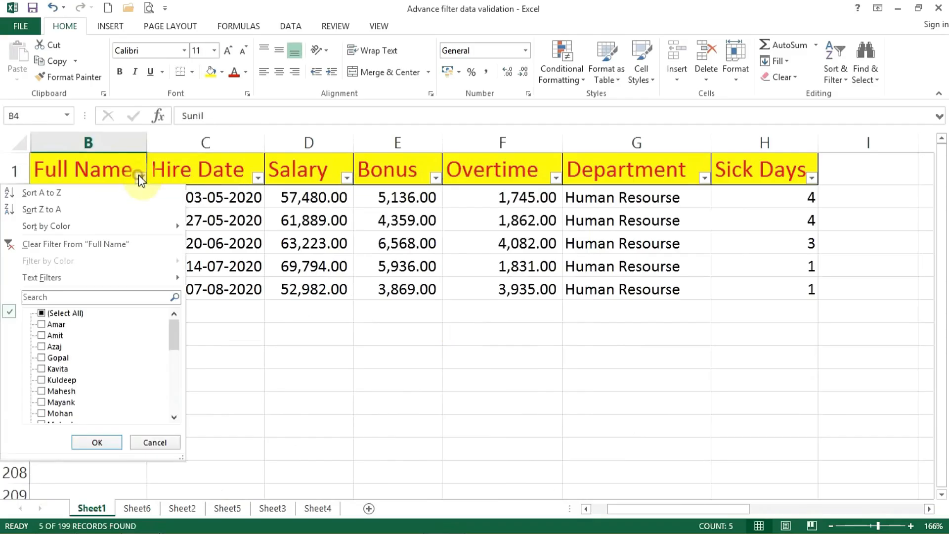
mouse_move(127, 274)
click(207, 280)
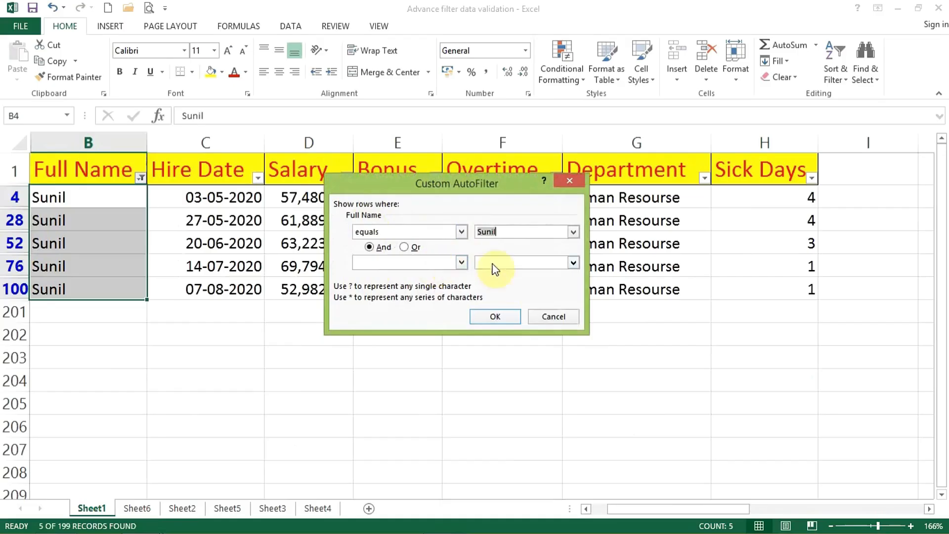
click(569, 181)
Clear the Equals filter from the Full Name column.
click(140, 178)
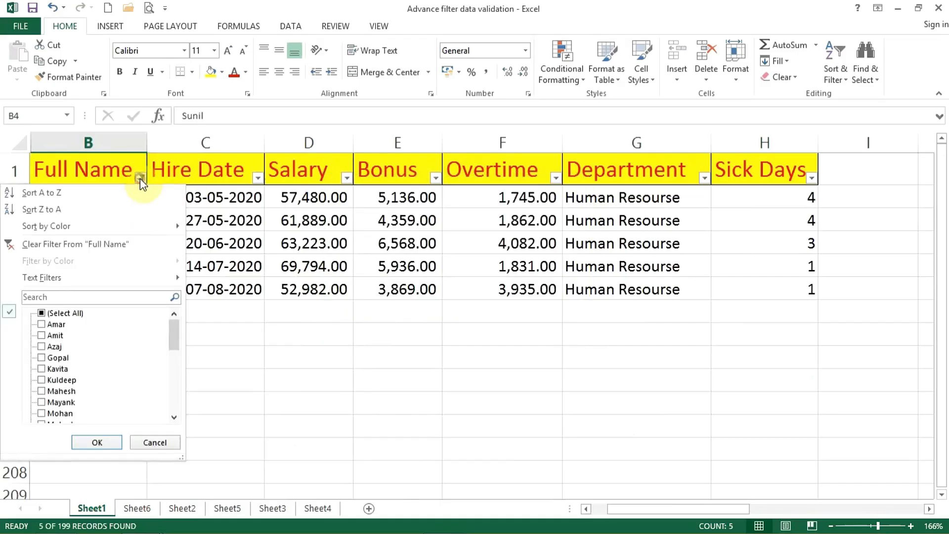
click(106, 244)
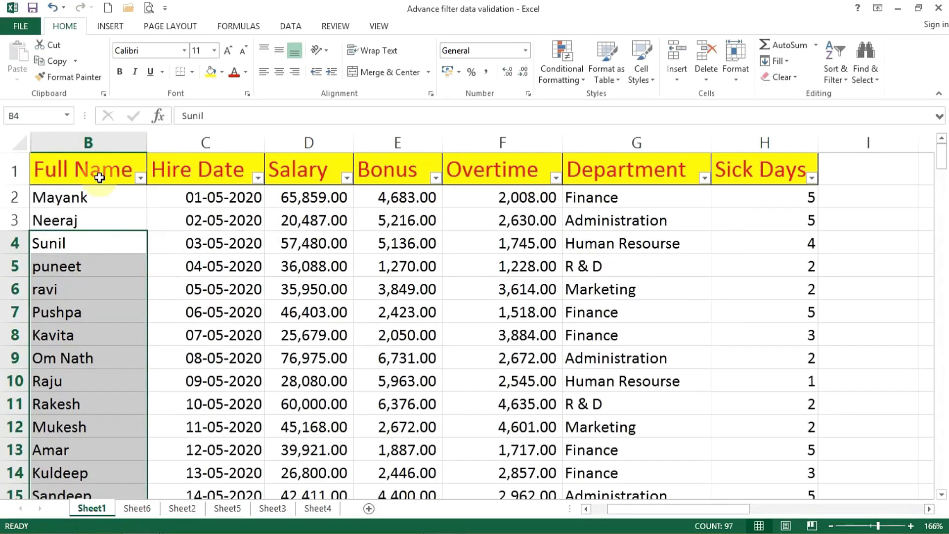
click(141, 179)
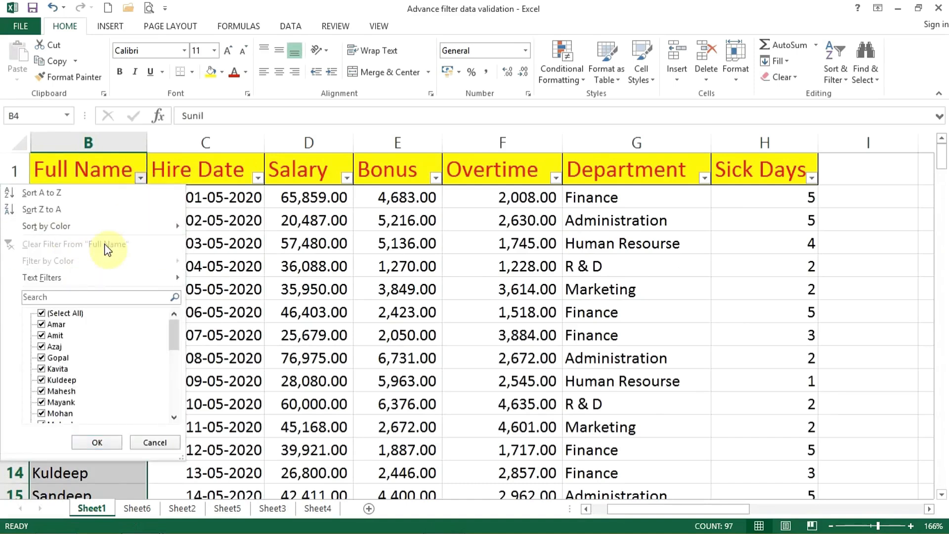
click(124, 173)
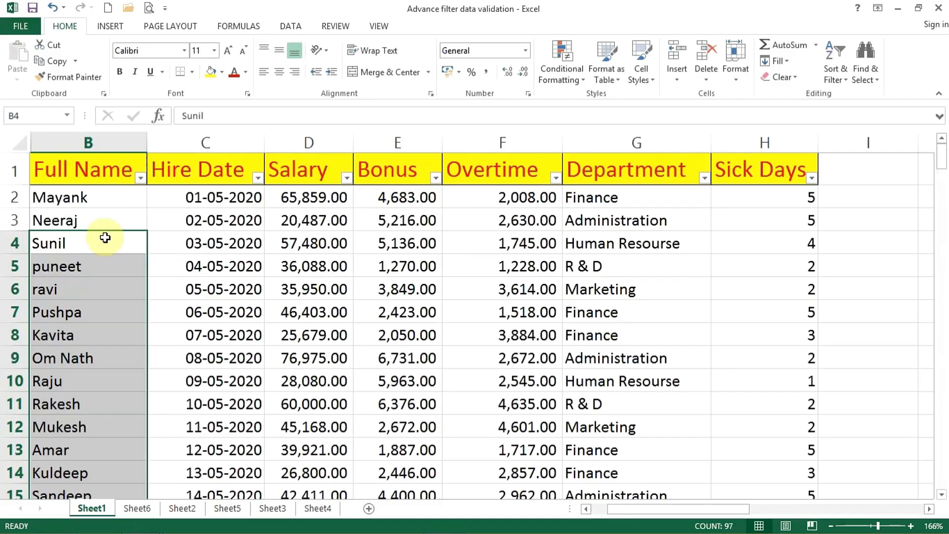
click(309, 289)
Apply a Does Not Equal text filter to Full Name with the employee name in B4, and look through the remaining records.
click(140, 178)
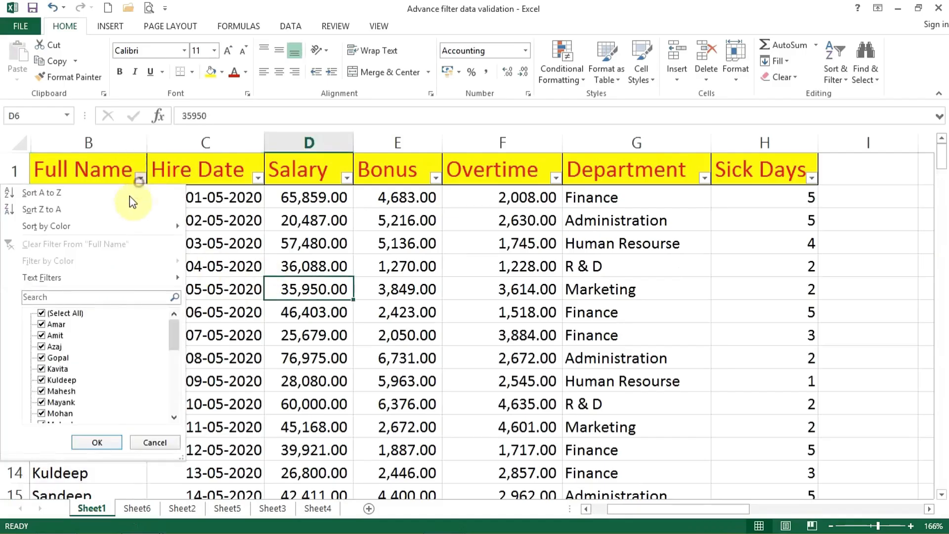
mouse_move(109, 278)
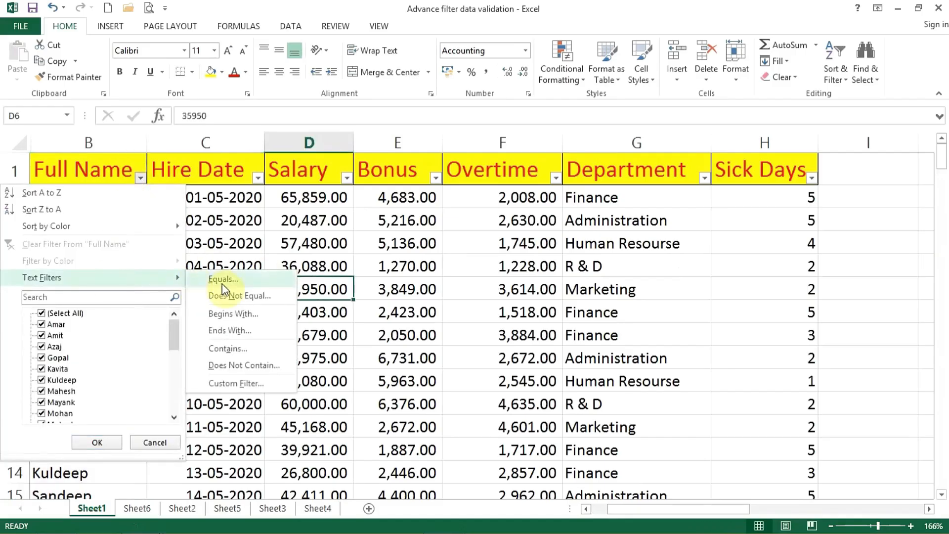
click(270, 297)
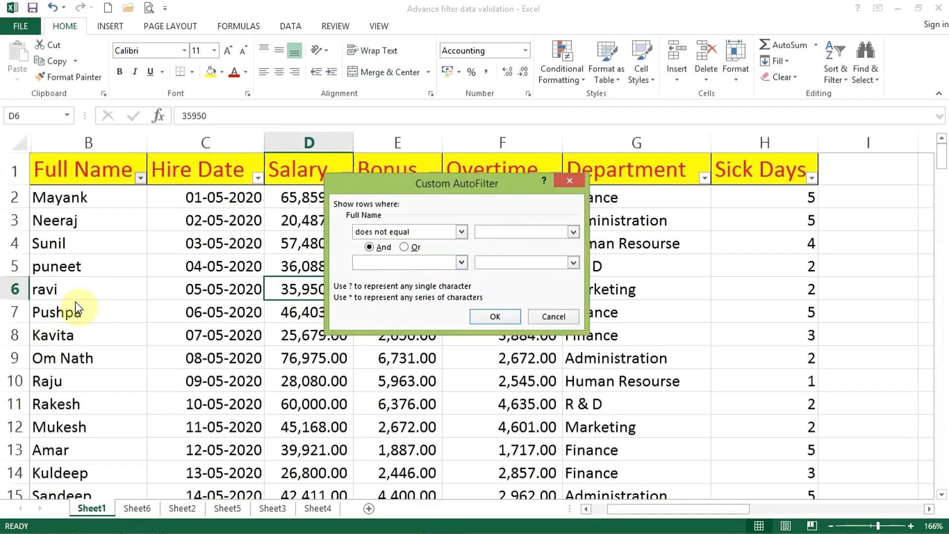
text(Sunil)
click(494, 316)
click(47, 265)
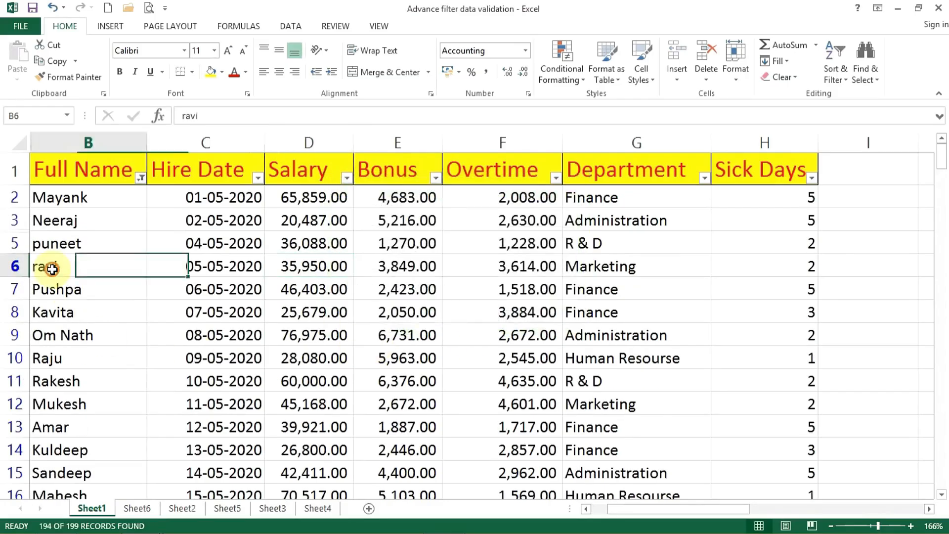
scroll(54, 366, down, 7)
scroll(55, 377, down, 6)
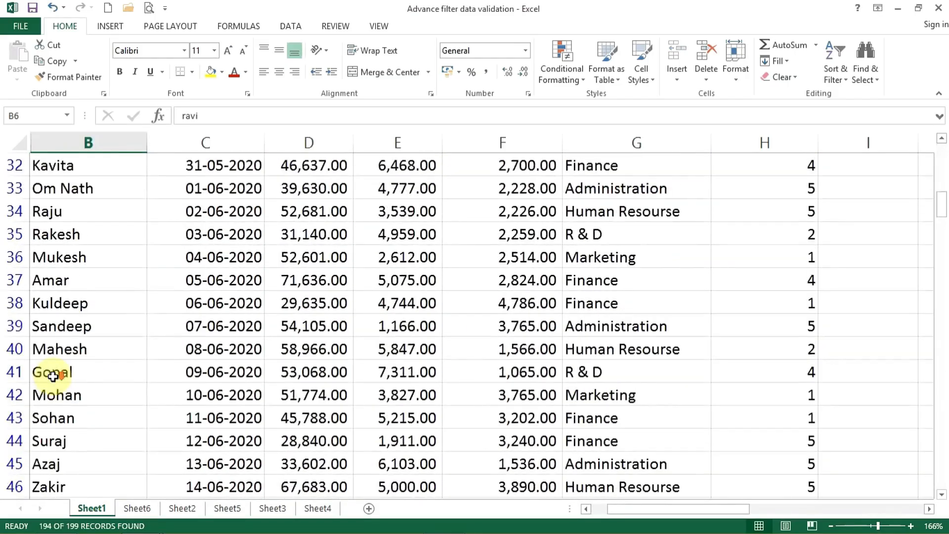
scroll(53, 376, up, 10)
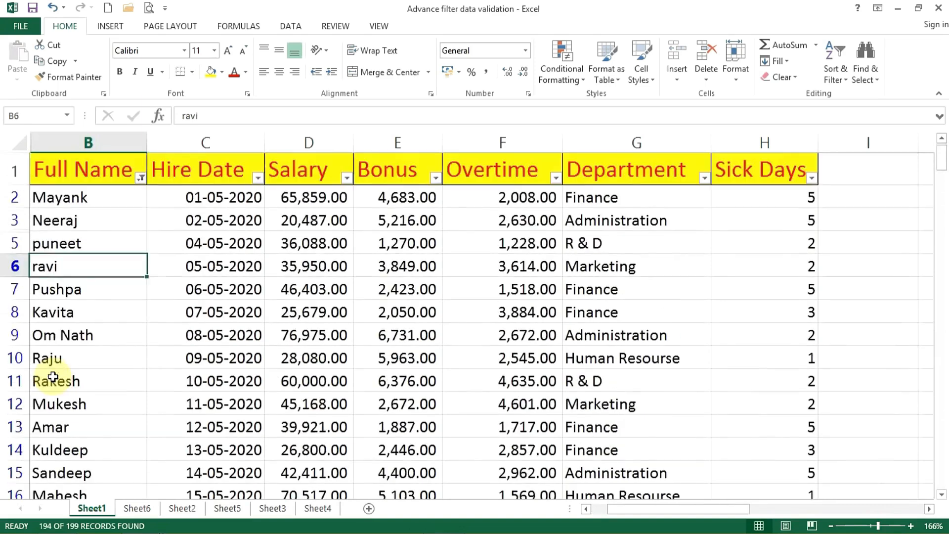
Apply a Begins With text filter to Full Name using the letter p, and look through the matching names.
click(140, 177)
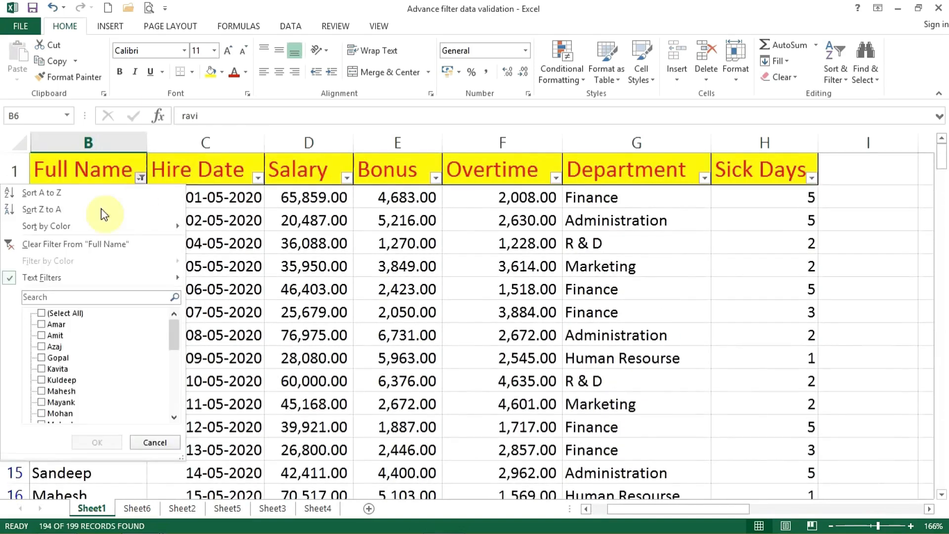
mouse_move(91, 277)
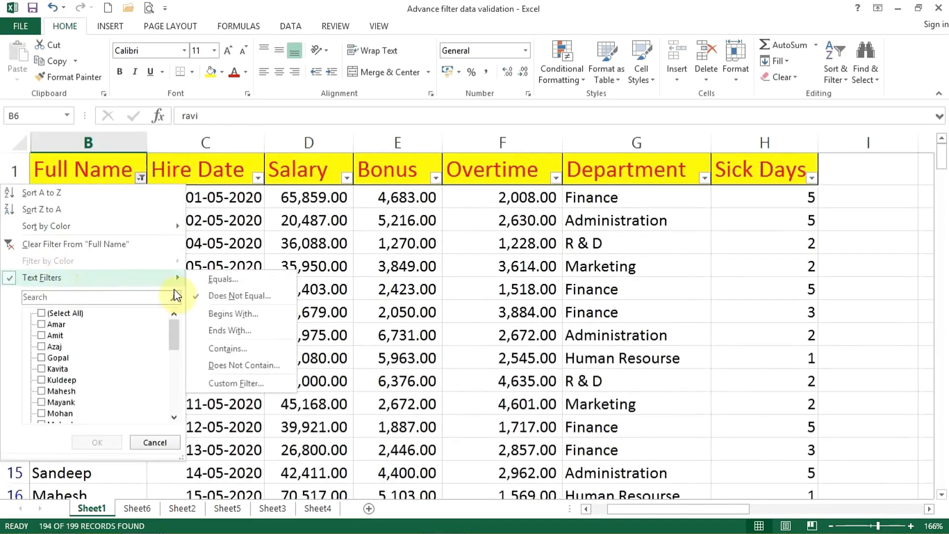
click(219, 316)
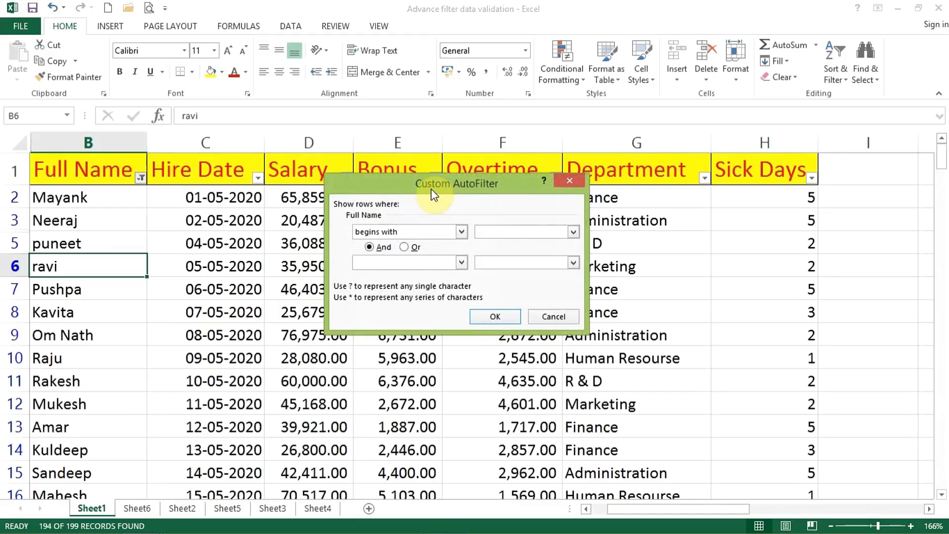
text(p)
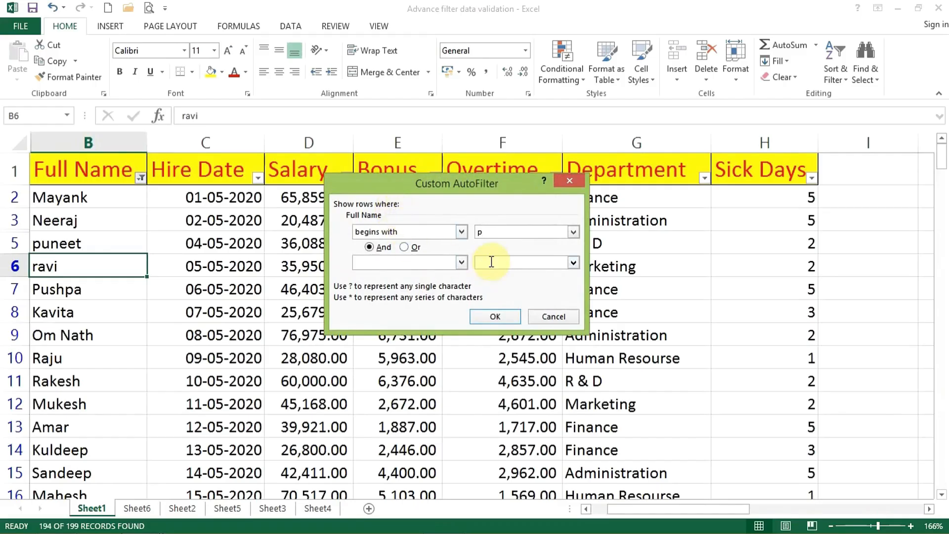
click(495, 316)
click(80, 197)
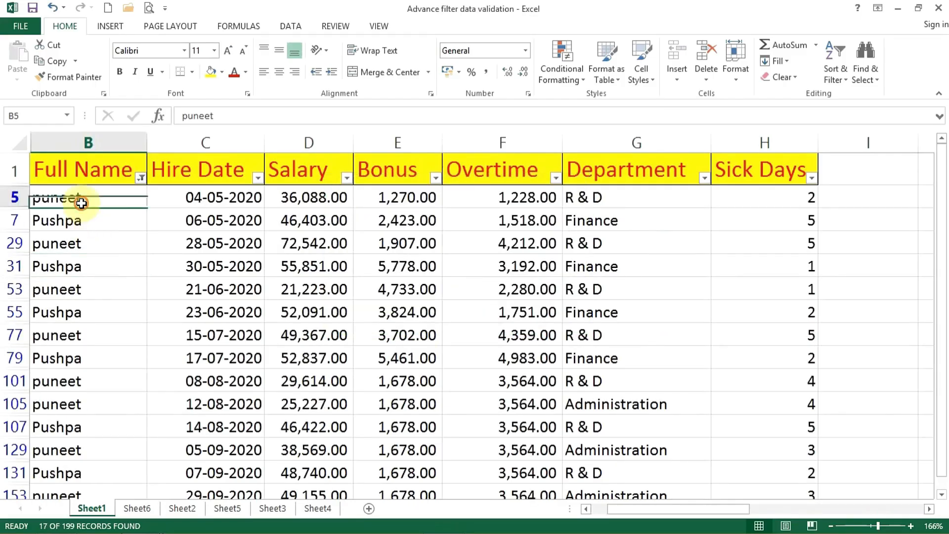
click(94, 229)
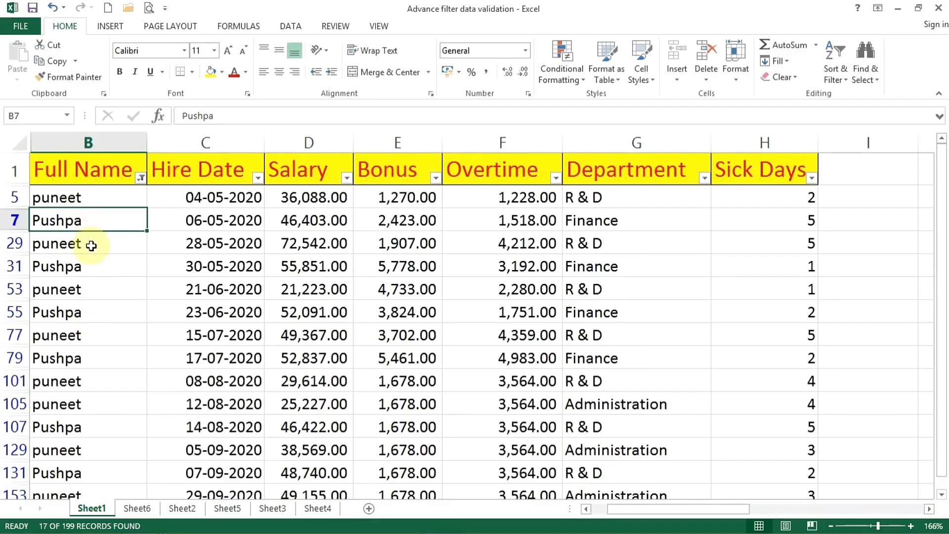
scroll(100, 352, down, 2)
scroll(100, 352, up, 2)
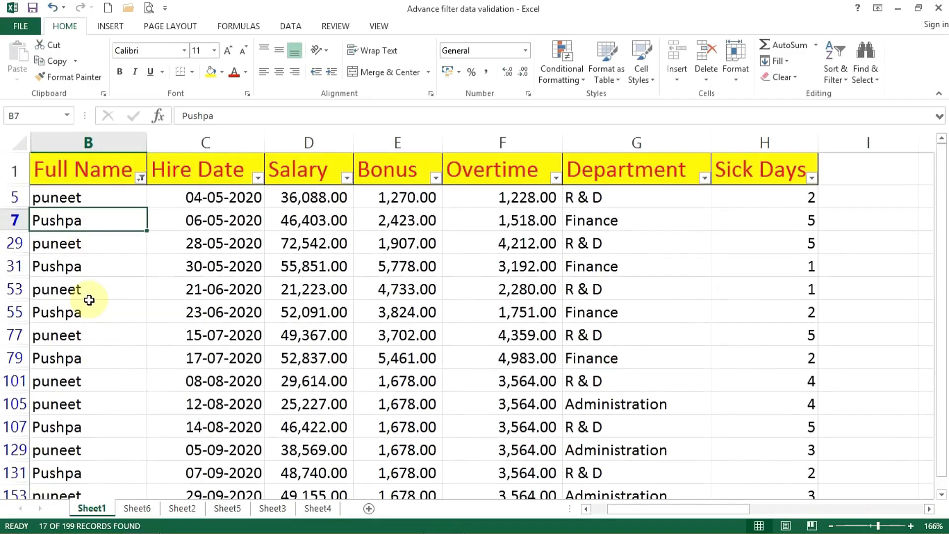
Replace the Full Name filter with an Ends With text filter using the letter l.
click(141, 179)
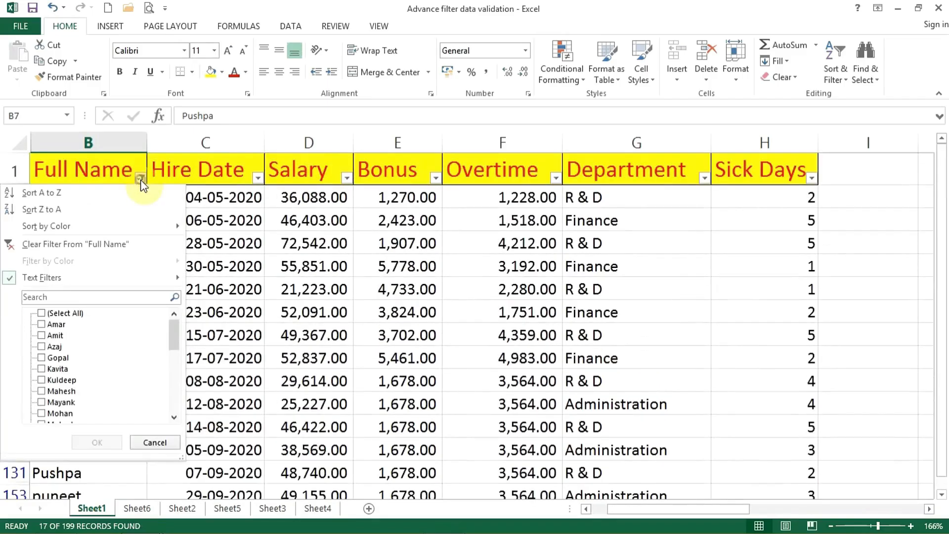
mouse_move(158, 282)
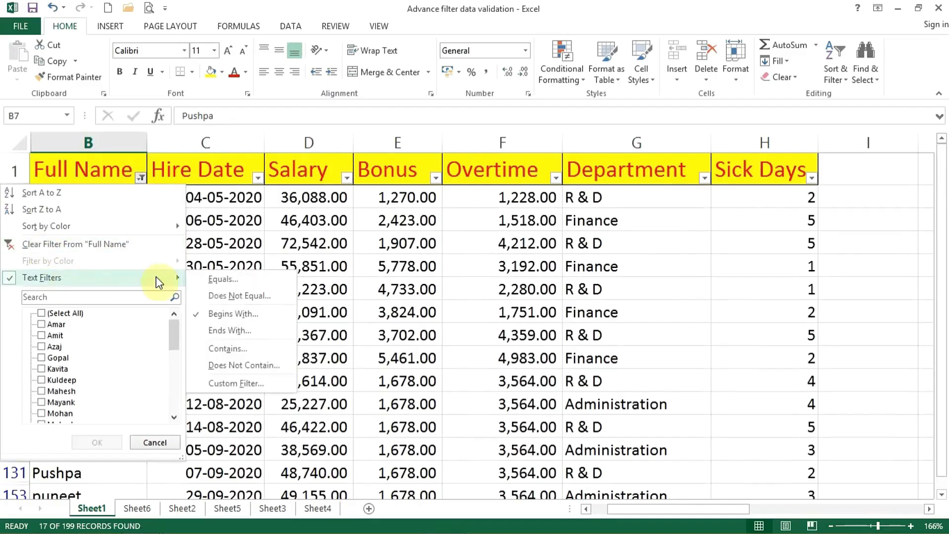
click(242, 327)
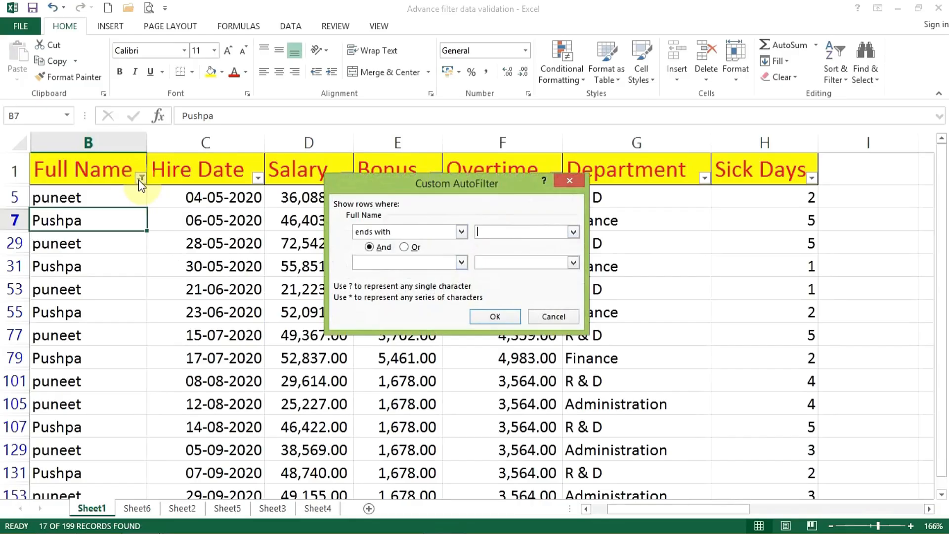
text(l)
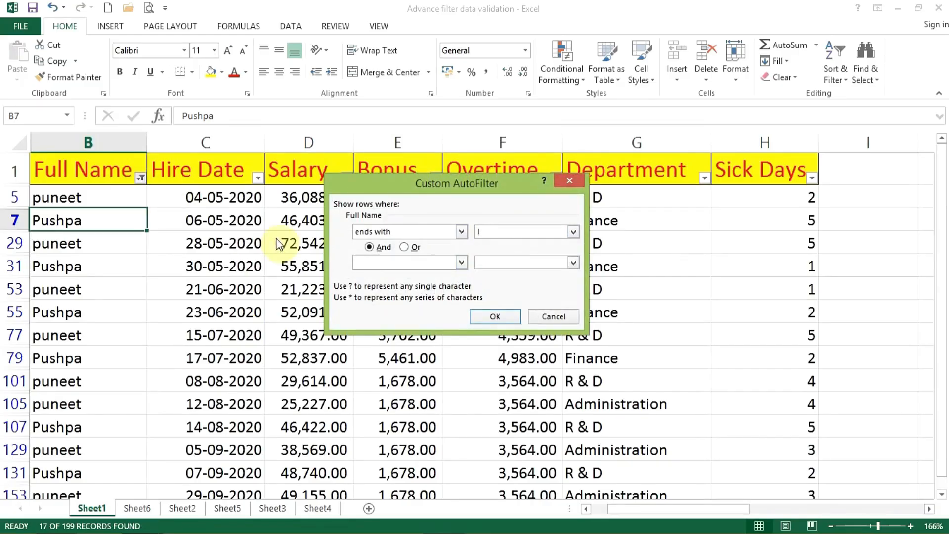
click(495, 316)
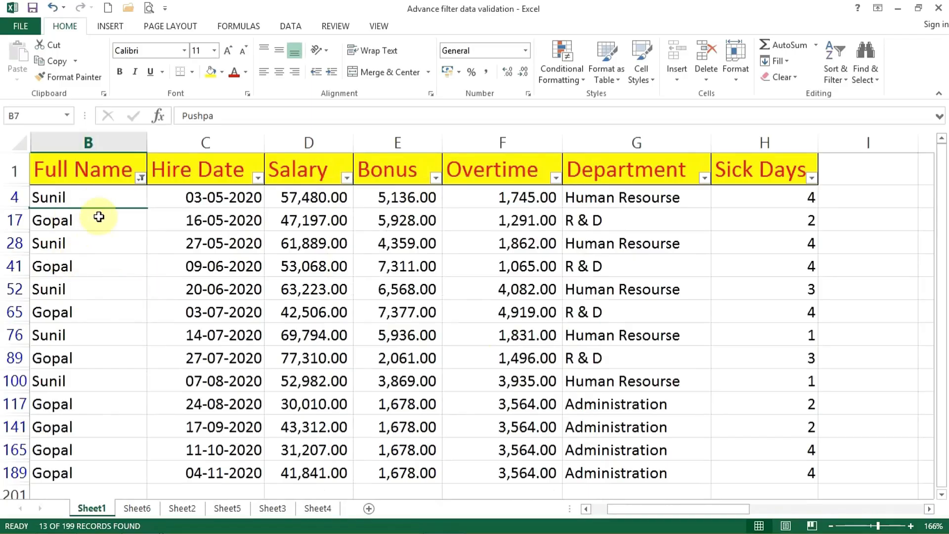
click(140, 178)
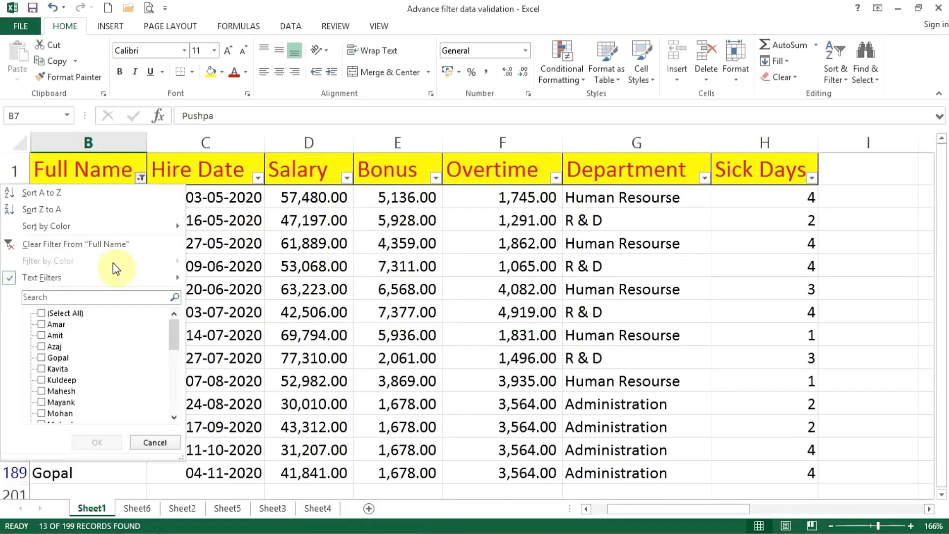
mouse_move(113, 276)
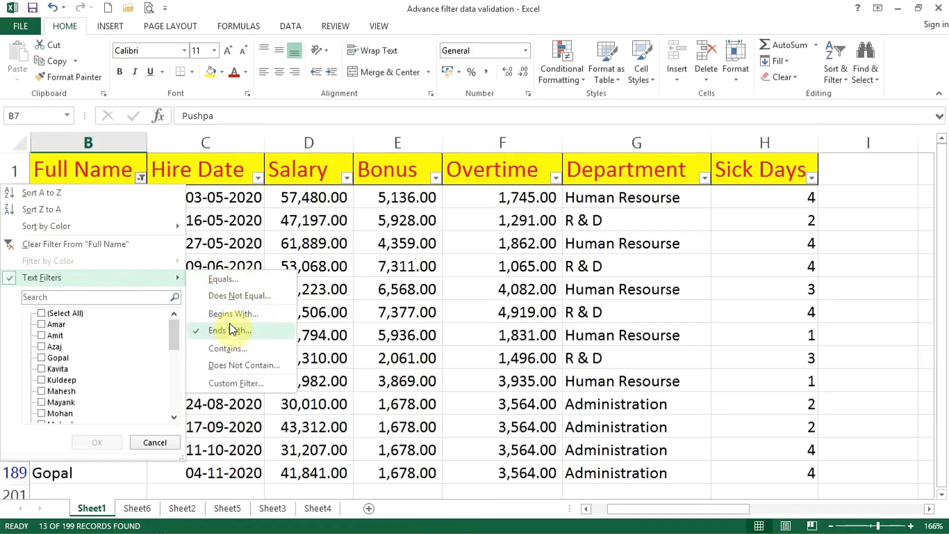
click(226, 346)
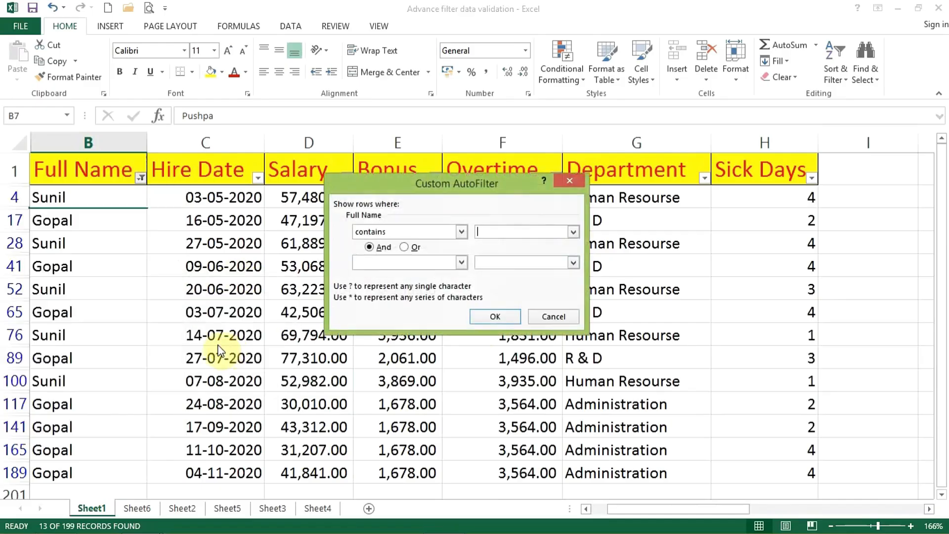
click(534, 314)
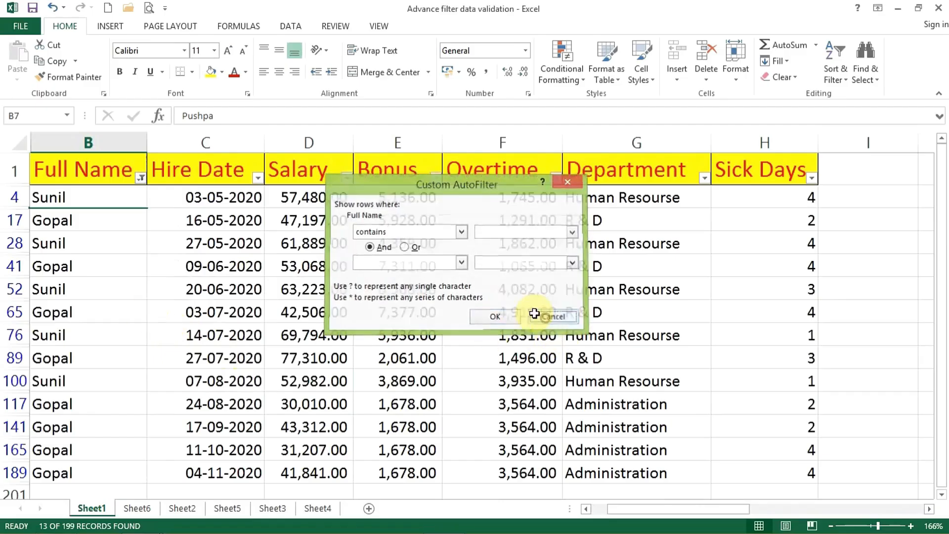
Clear the Ends With filter from the Full Name column.
click(140, 177)
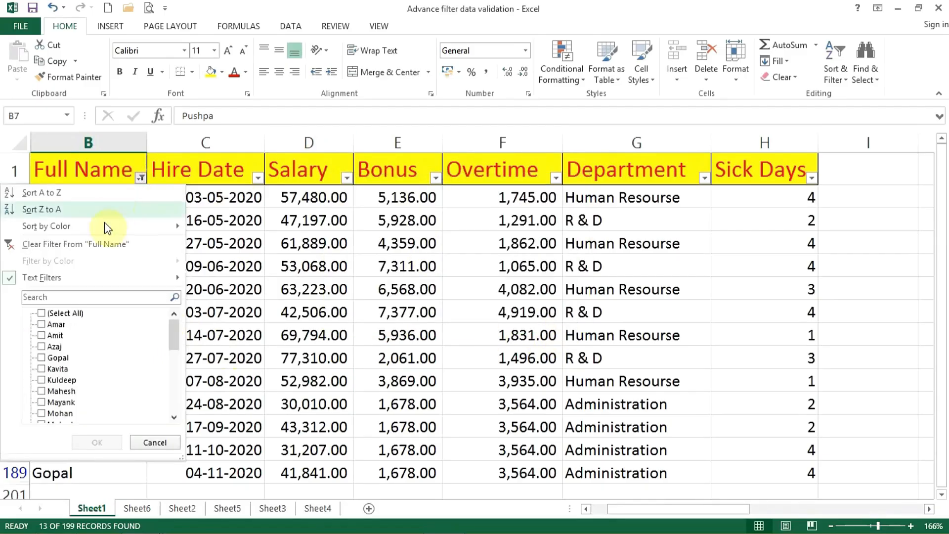
click(100, 244)
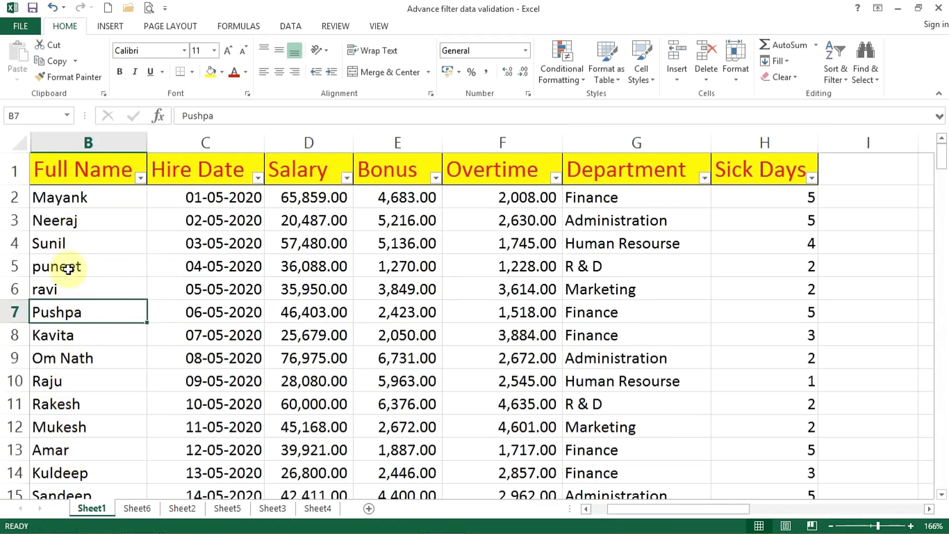
Apply a Contains text filter to Full Name using the letter u, and select the filtered names from B4 to B24.
click(141, 178)
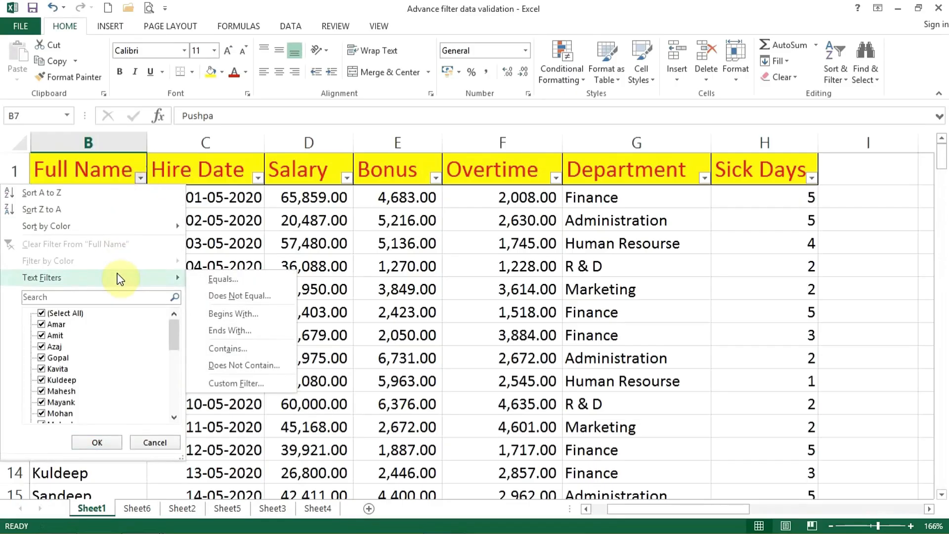
click(246, 350)
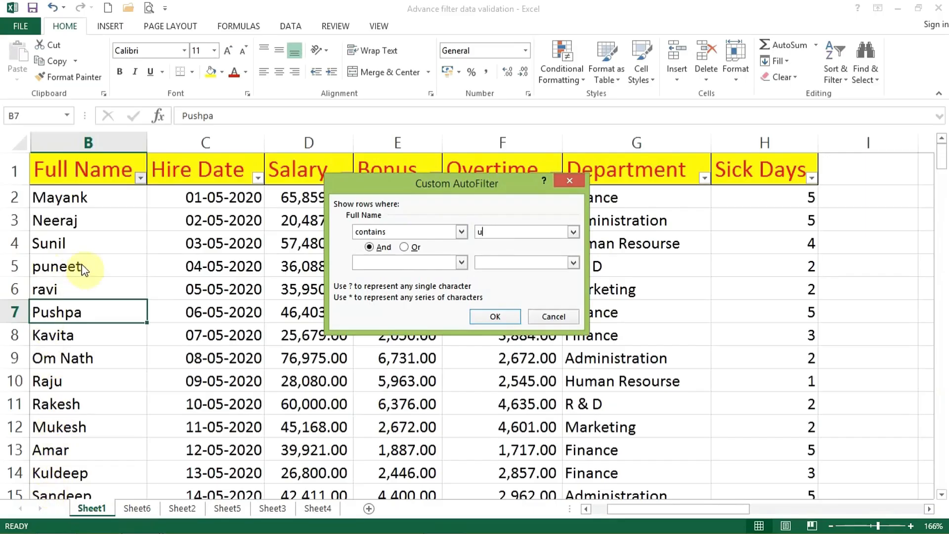
click(477, 315)
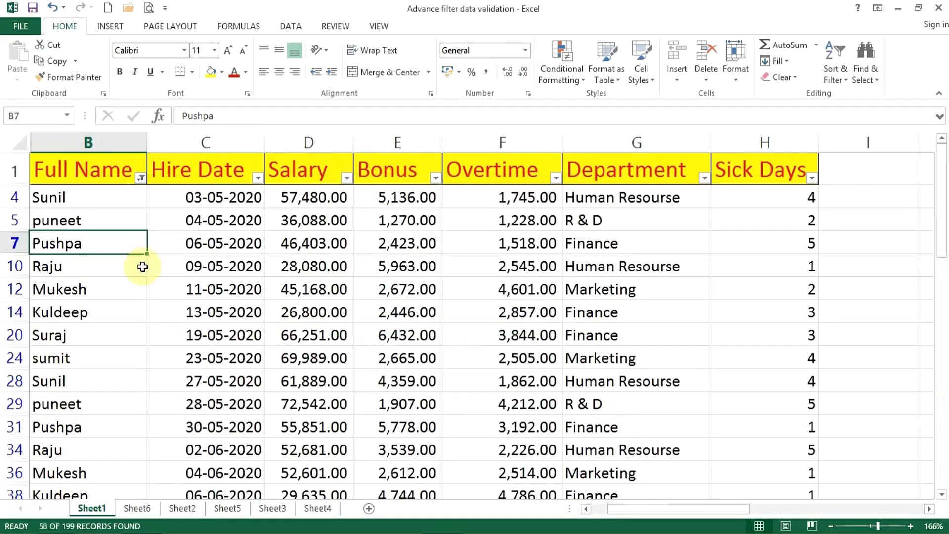
drag(89, 189, 96, 349)
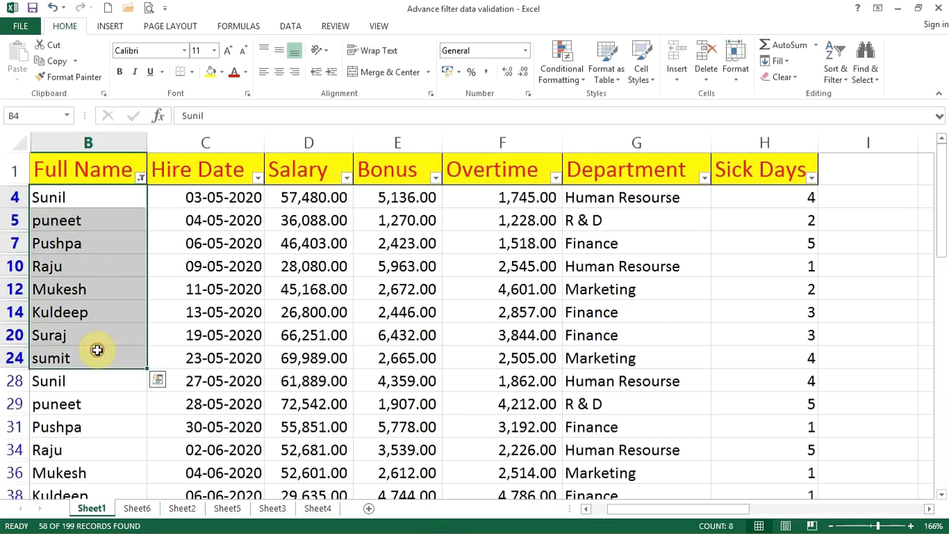
Change the Full Name Contains filter to the letter a, and check individual names in the filtered list.
click(141, 178)
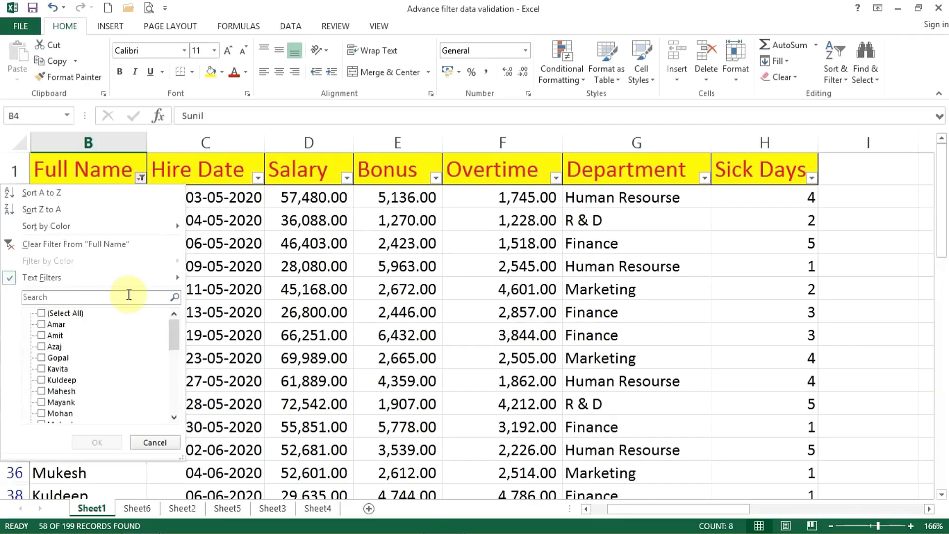
mouse_move(131, 291)
click(248, 352)
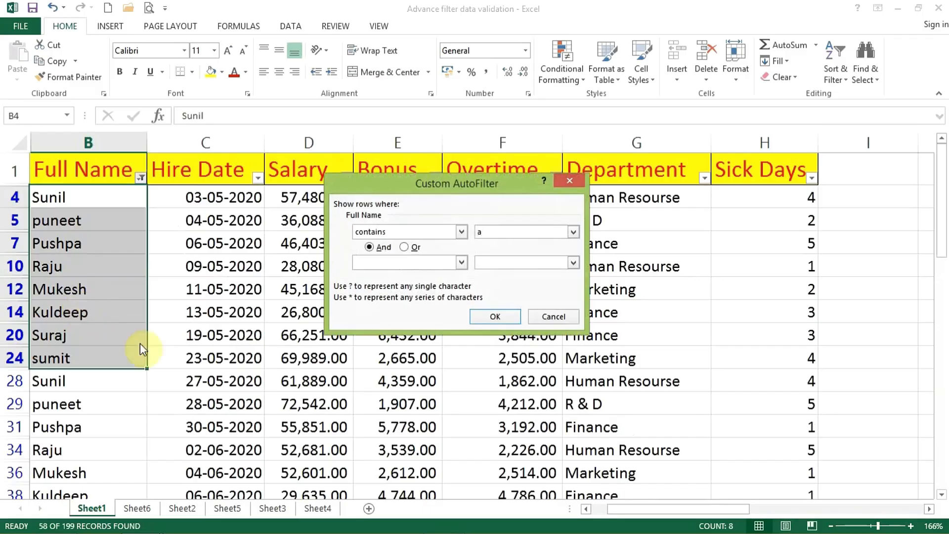
click(494, 316)
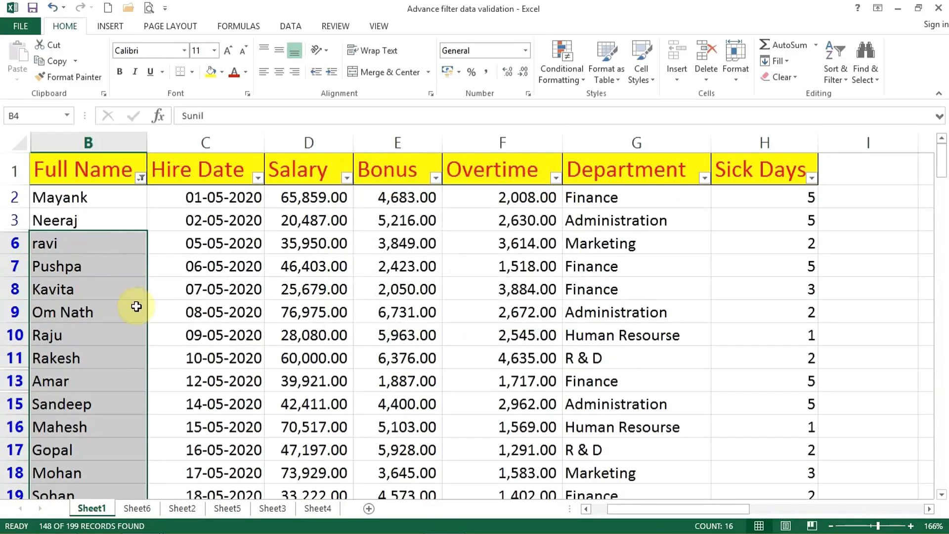
click(62, 203)
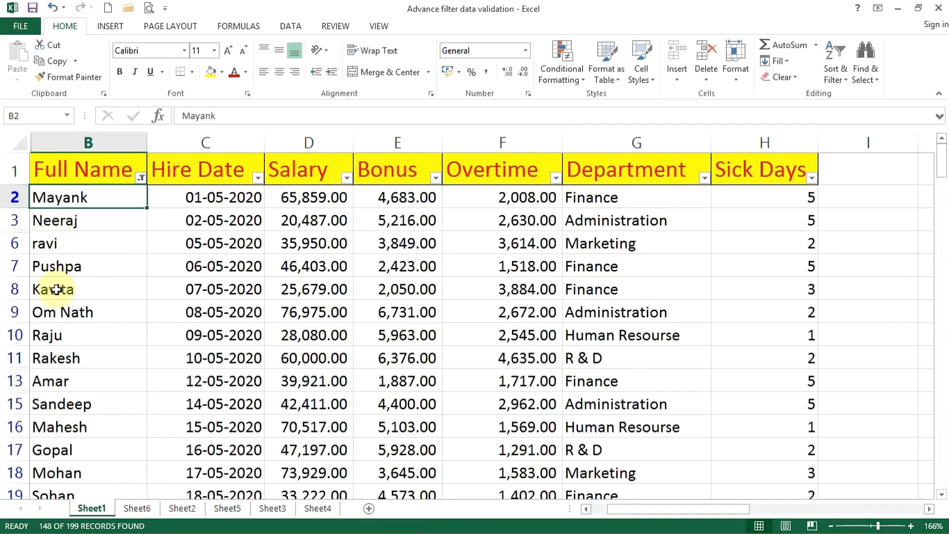
click(72, 269)
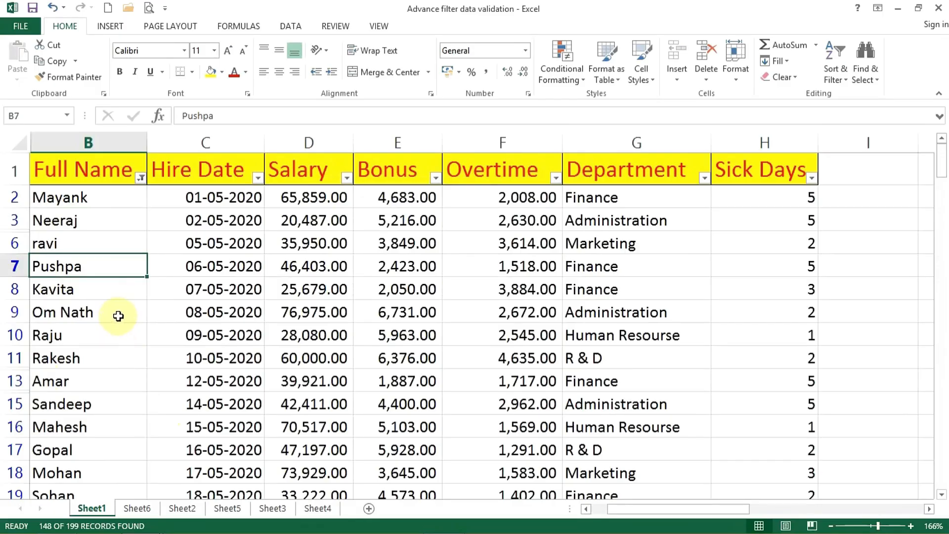
Apply a Does Not Contain text filter to Full Name using the letter a, and check individual names in the list.
click(141, 178)
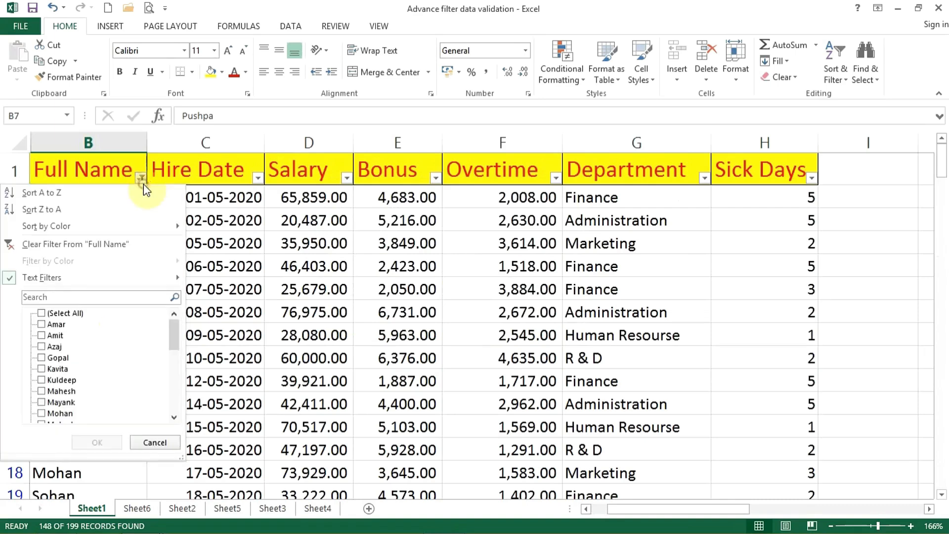
mouse_move(148, 281)
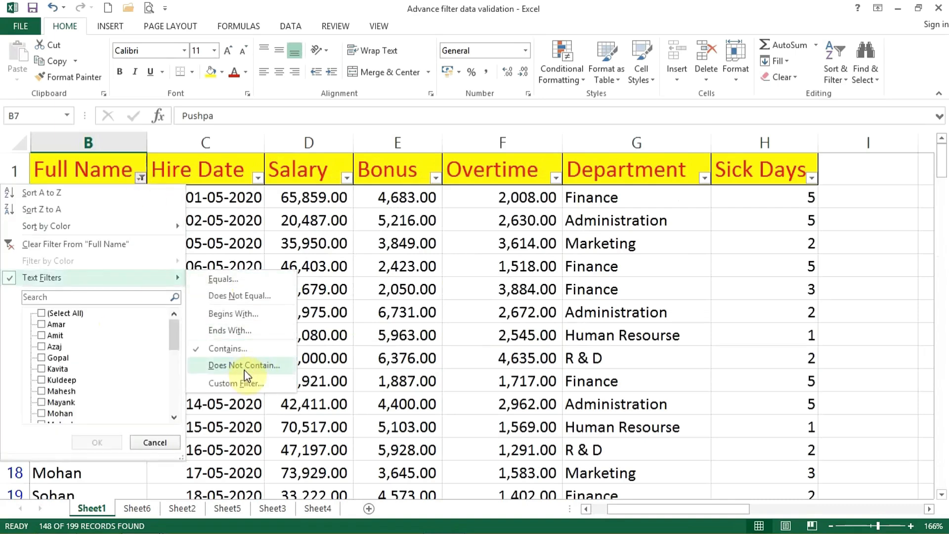
click(257, 368)
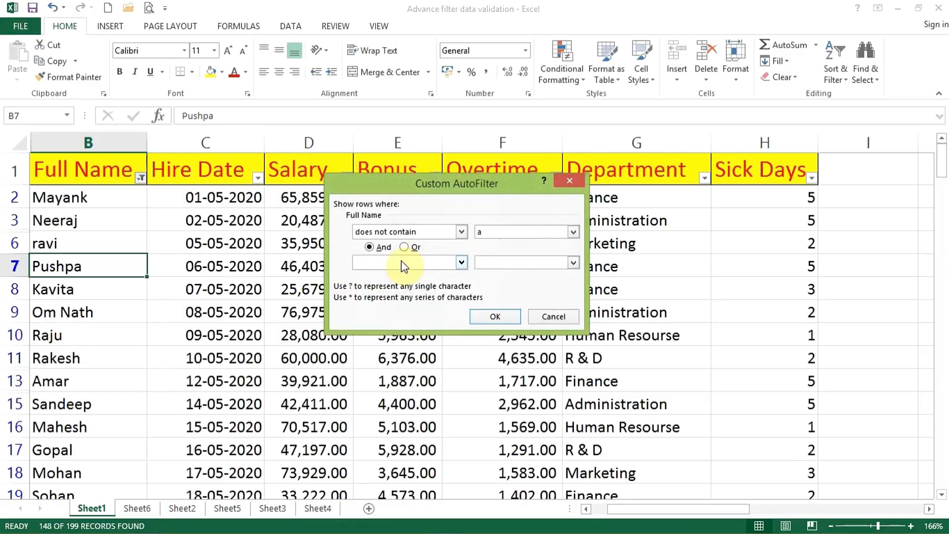
click(496, 318)
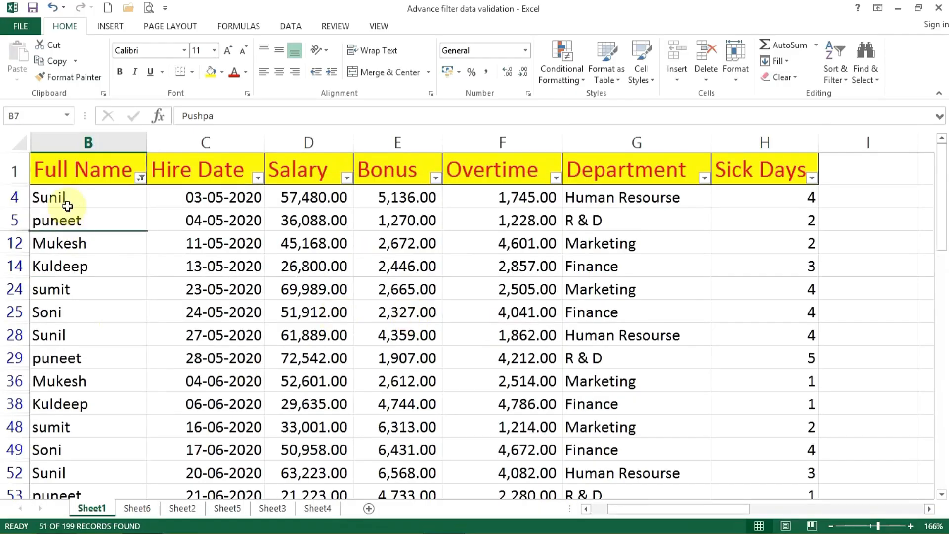
click(72, 223)
click(47, 244)
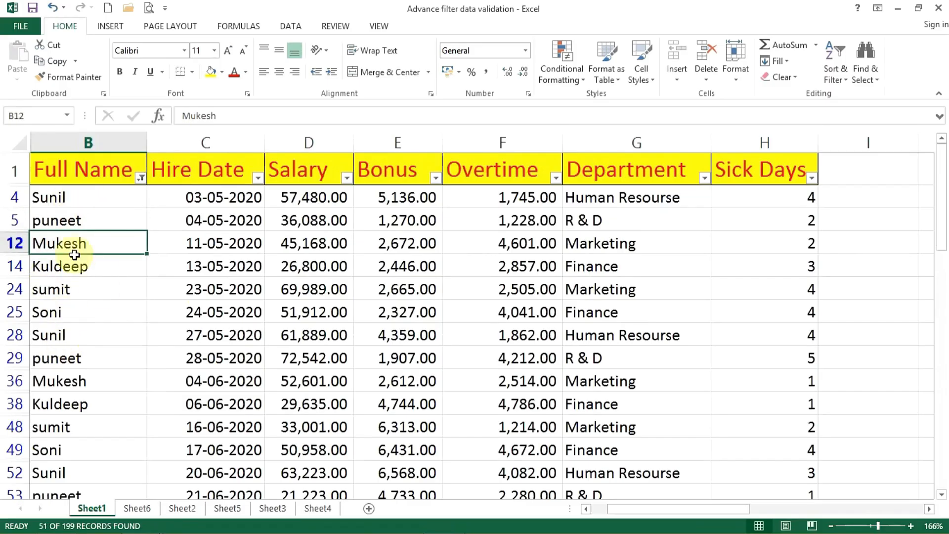
Clear the Does Not Contain filter from Full Name so that every employee record is listed.
click(141, 177)
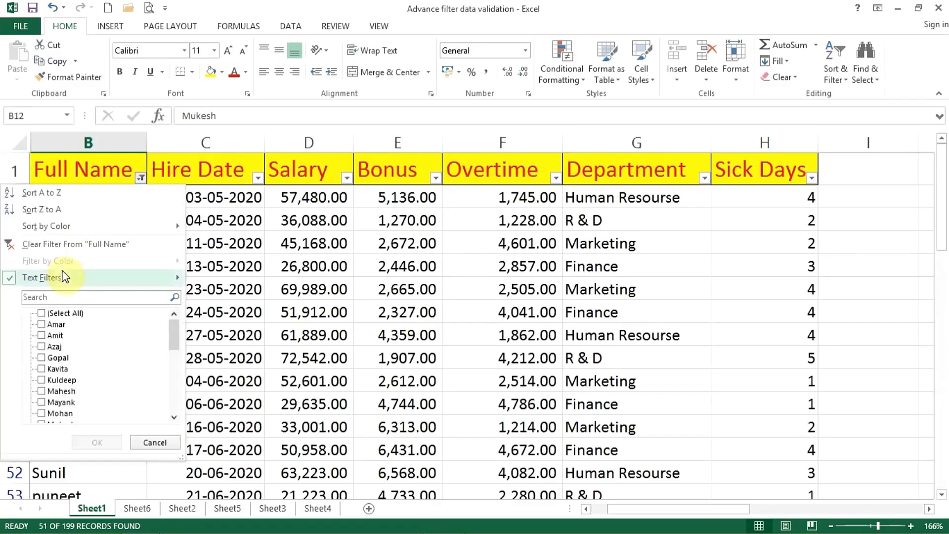
mouse_move(63, 277)
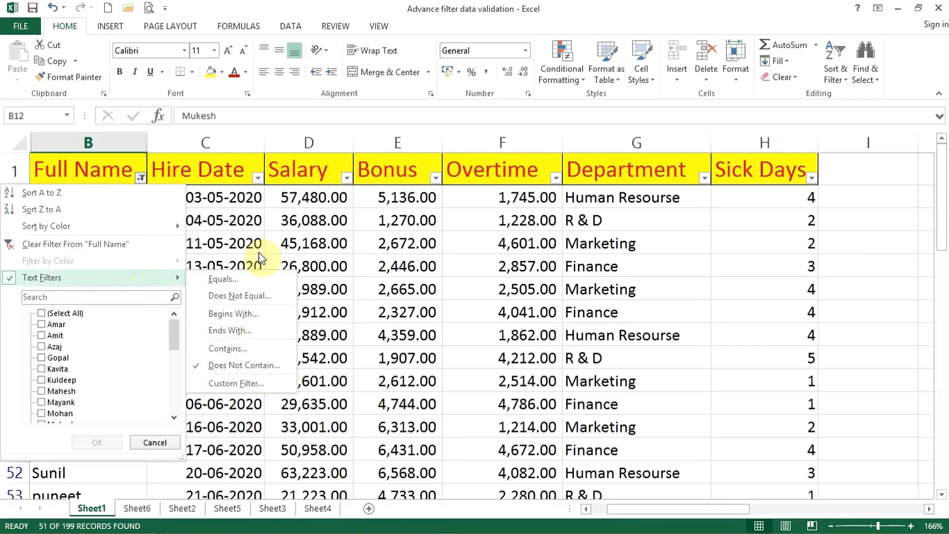
click(109, 252)
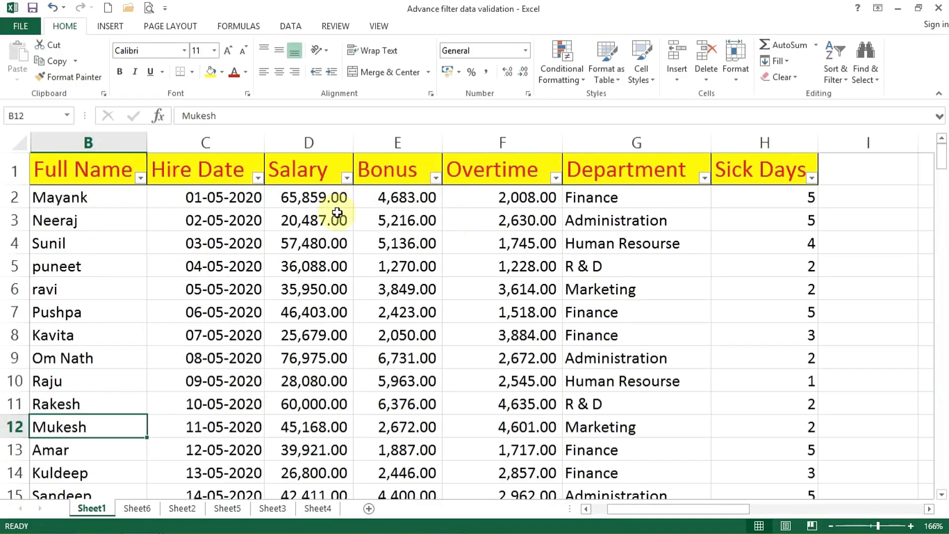
Apply a Greater Than number filter of 50000 to Salary, and select the filtered salaries from D2 to D20.
click(346, 178)
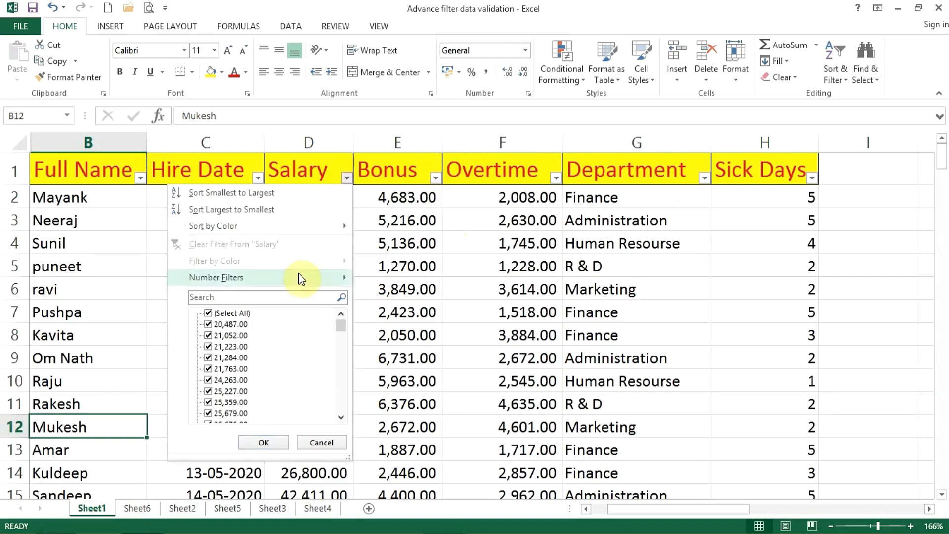
mouse_move(301, 279)
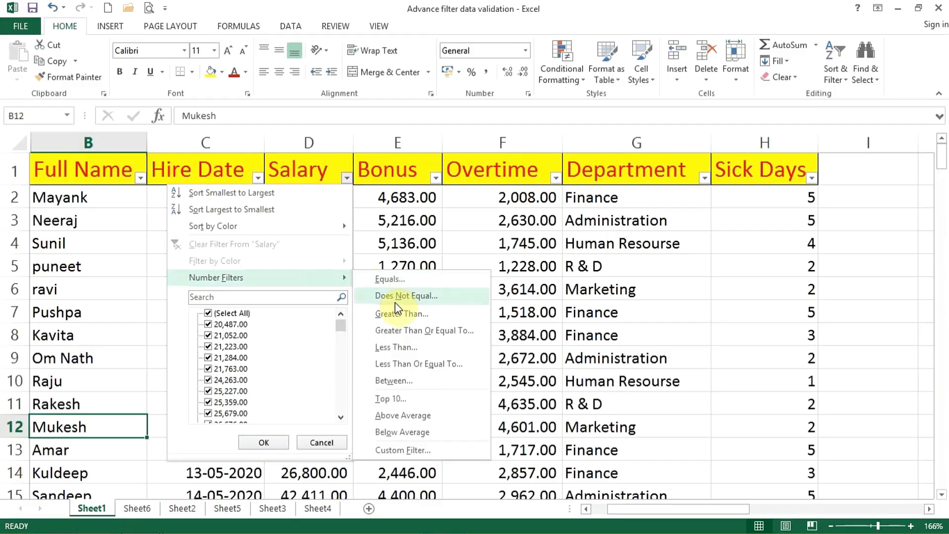
click(389, 313)
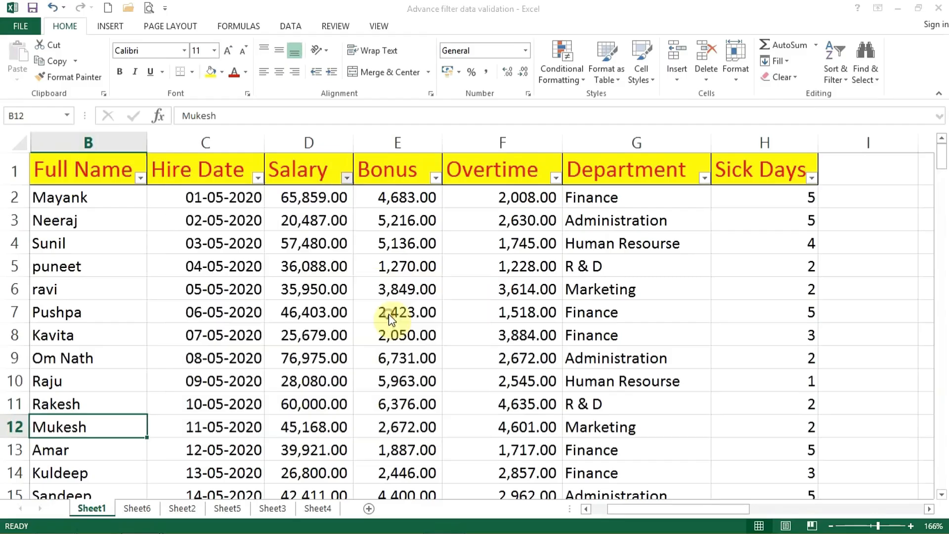
drag(365, 187, 514, 238)
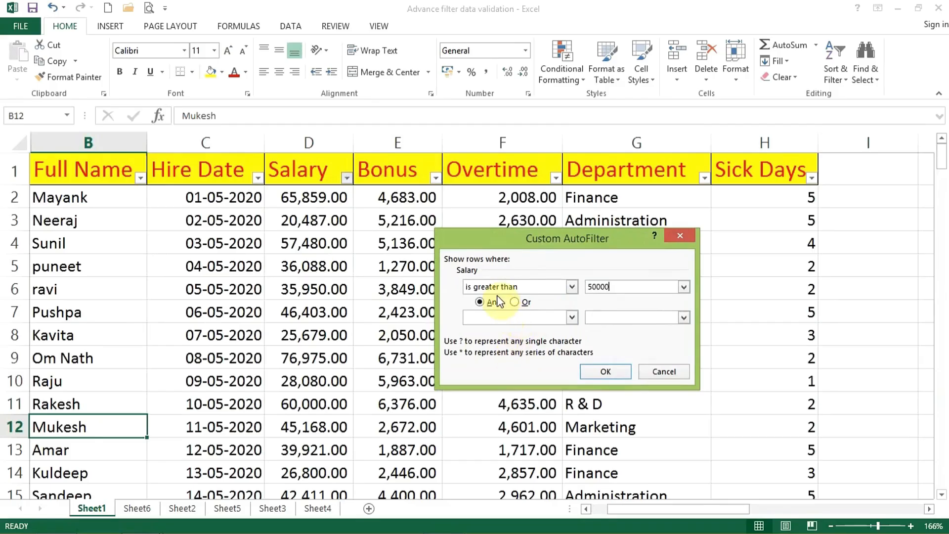
click(611, 371)
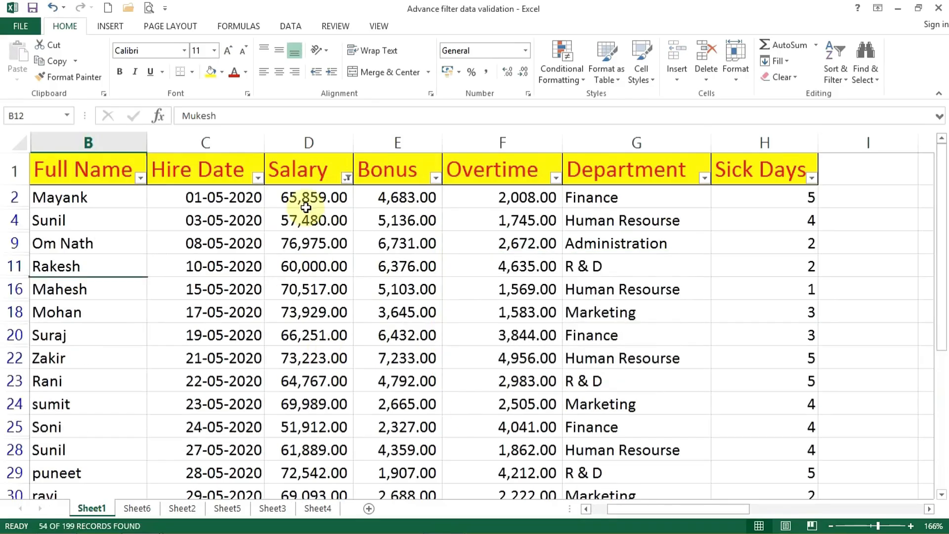
drag(307, 205, 339, 335)
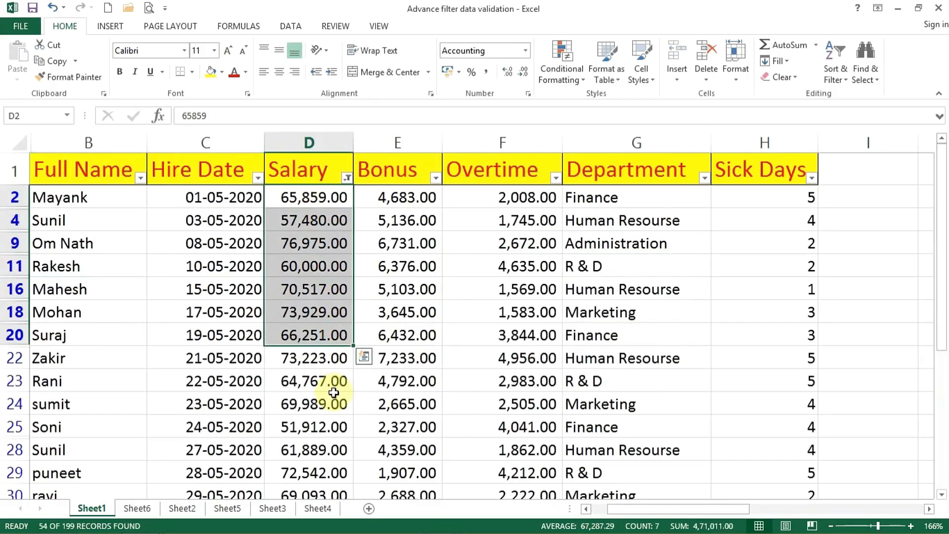
scroll(332, 395, down, 2)
scroll(336, 396, up, 2)
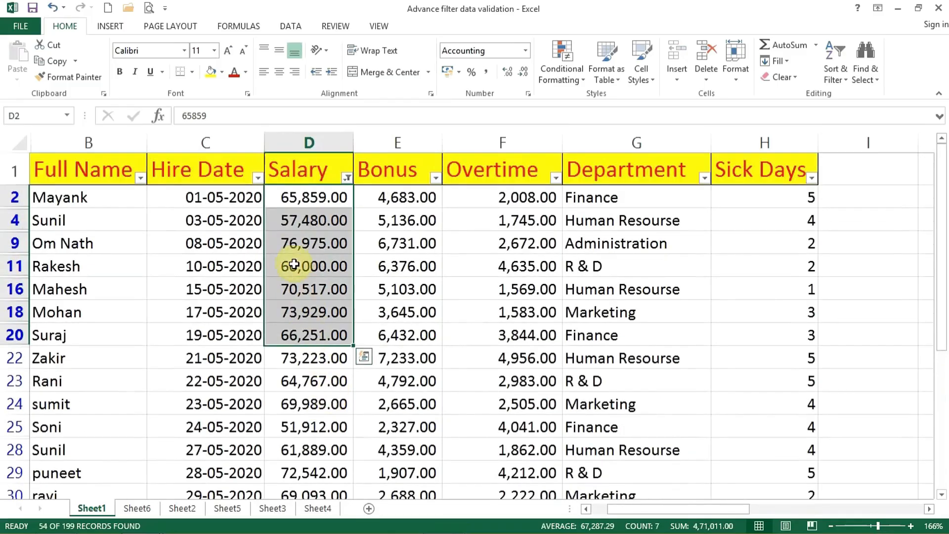
Raise the amount in the Salary Greater Than filter, and go through the filtered salaries.
click(348, 178)
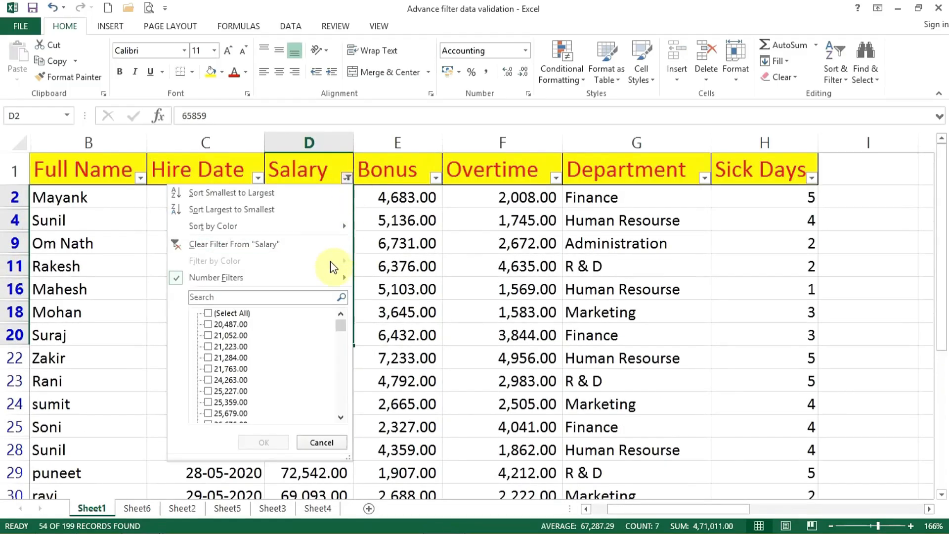
click(393, 313)
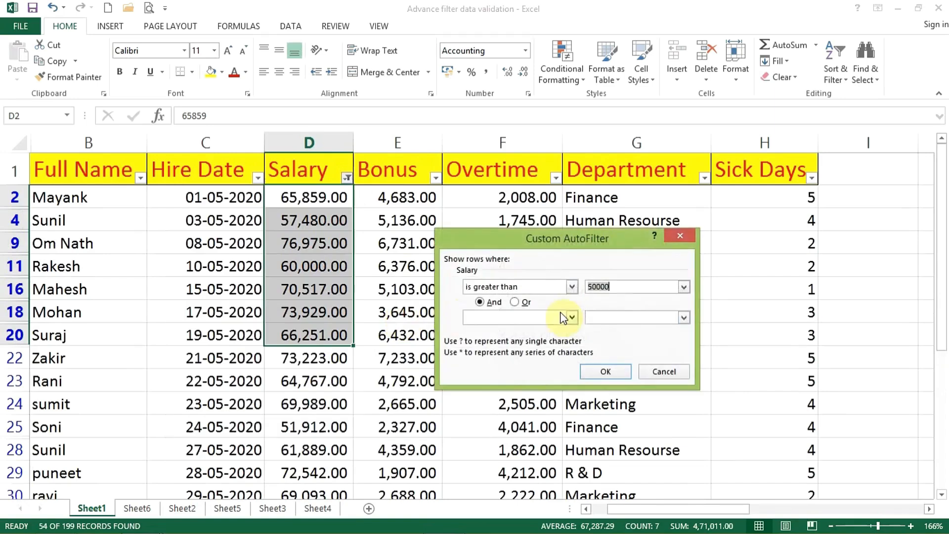
click(587, 287)
key(Return)
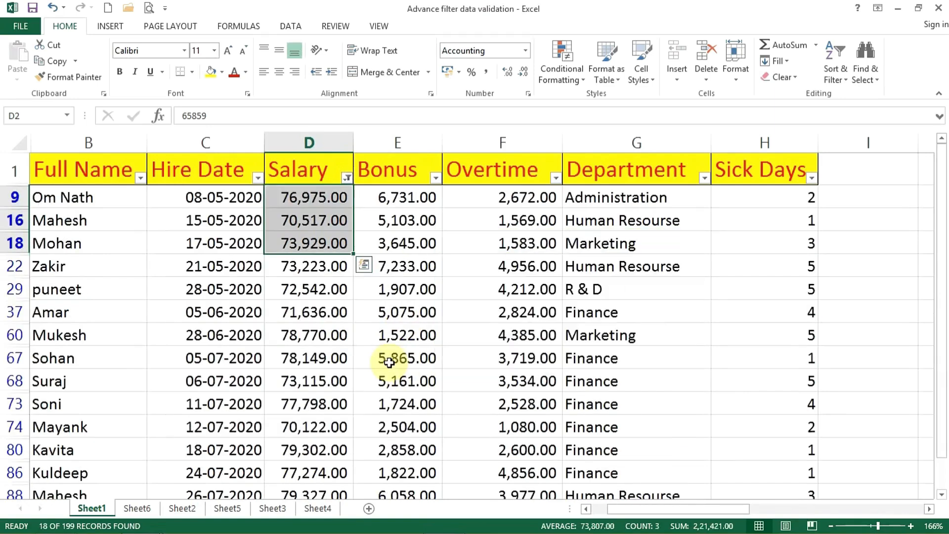
click(291, 358)
scroll(290, 376, down, 3)
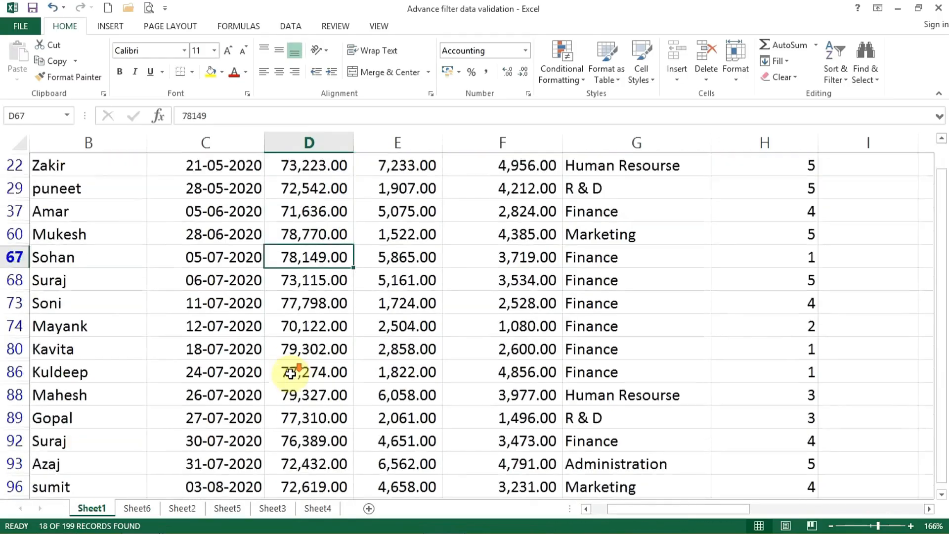
scroll(291, 375, up, 3)
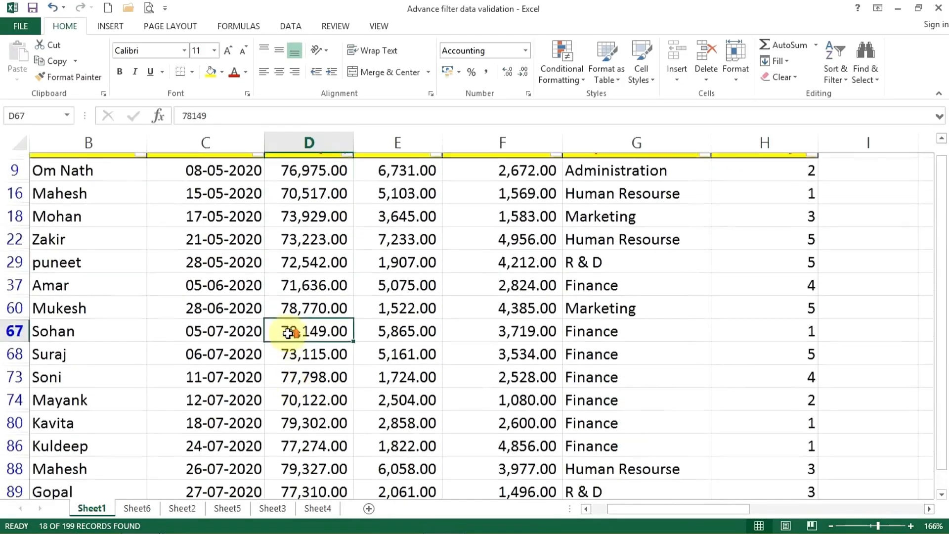
Check the filtered salaries from D9 to D22 and the record in row 9, and clear the Salary filter.
drag(310, 206, 305, 270)
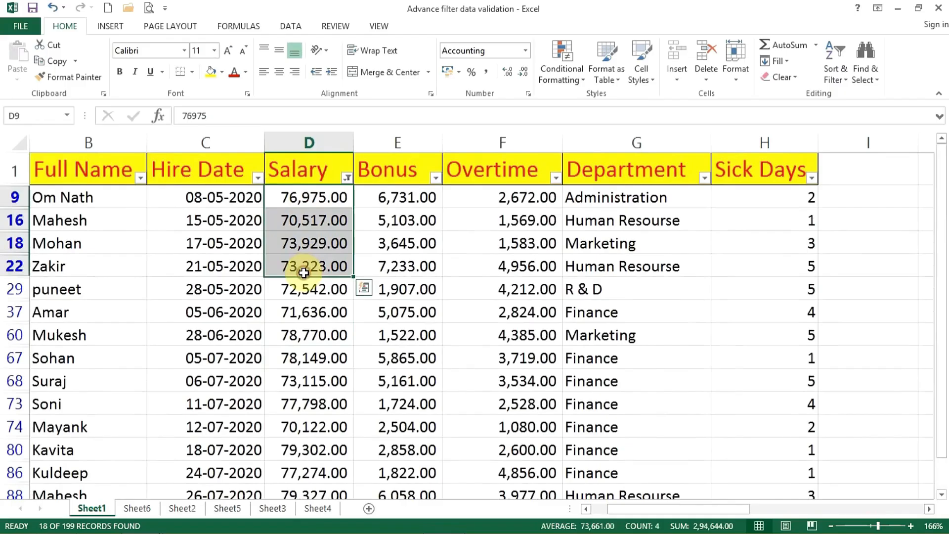
click(306, 198)
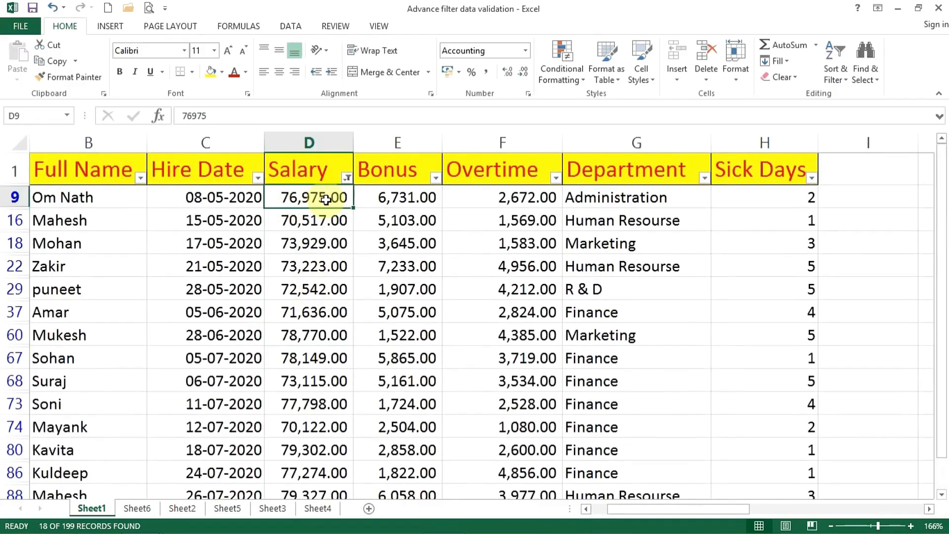
click(14, 197)
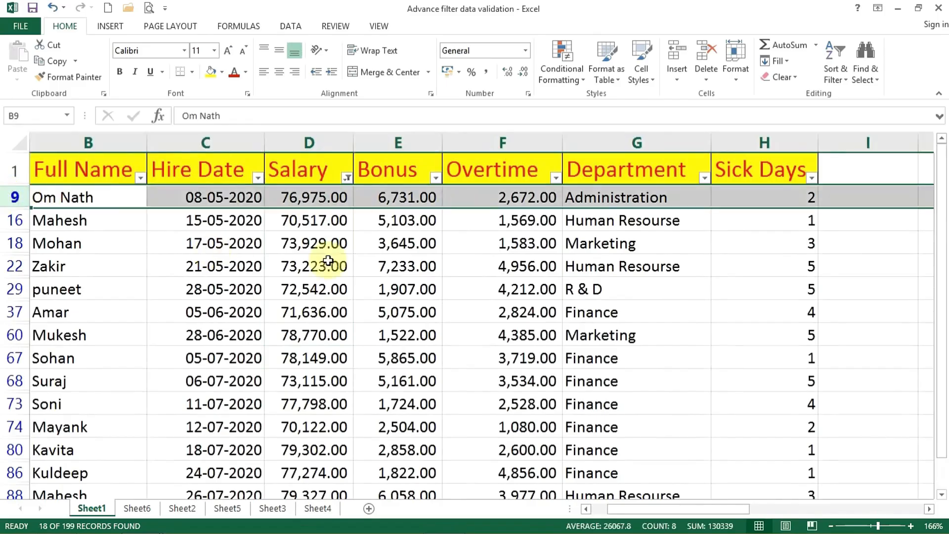
click(97, 200)
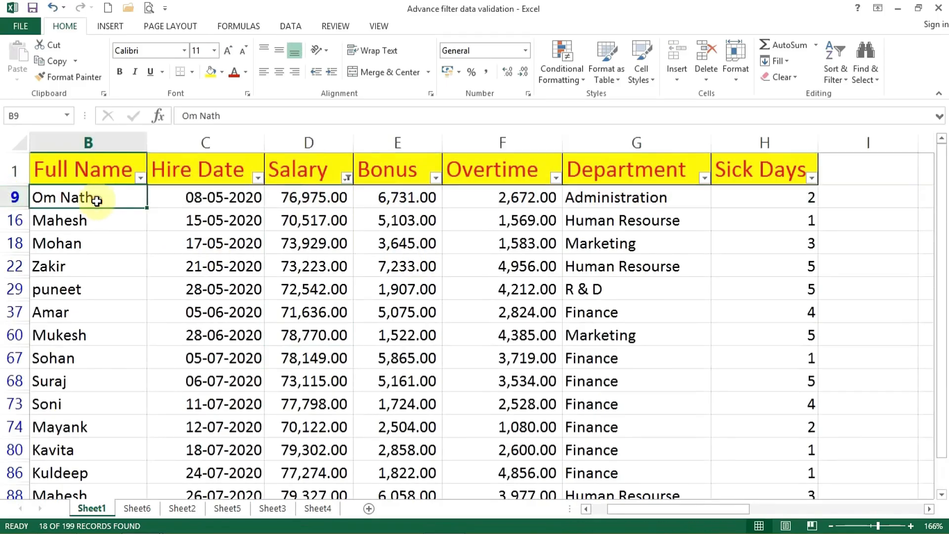
click(330, 197)
click(349, 178)
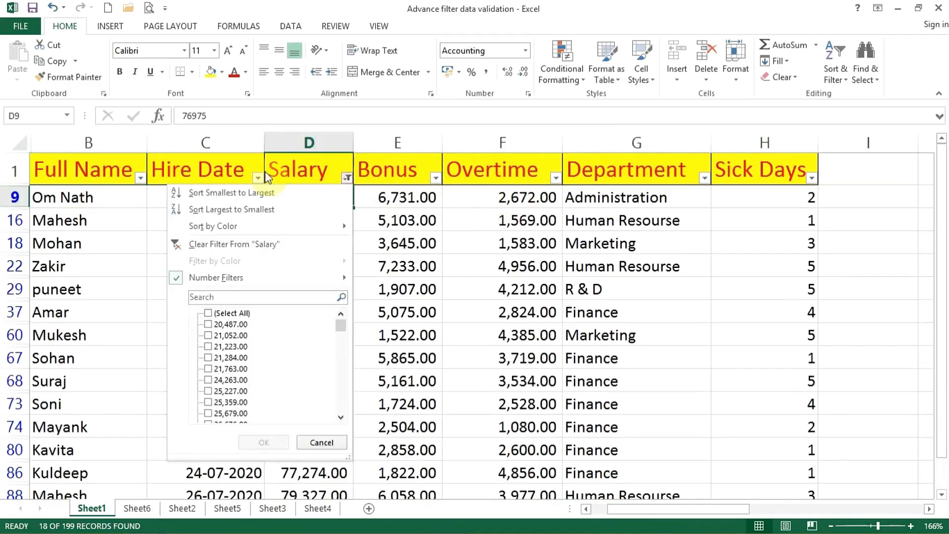
click(227, 241)
click(347, 178)
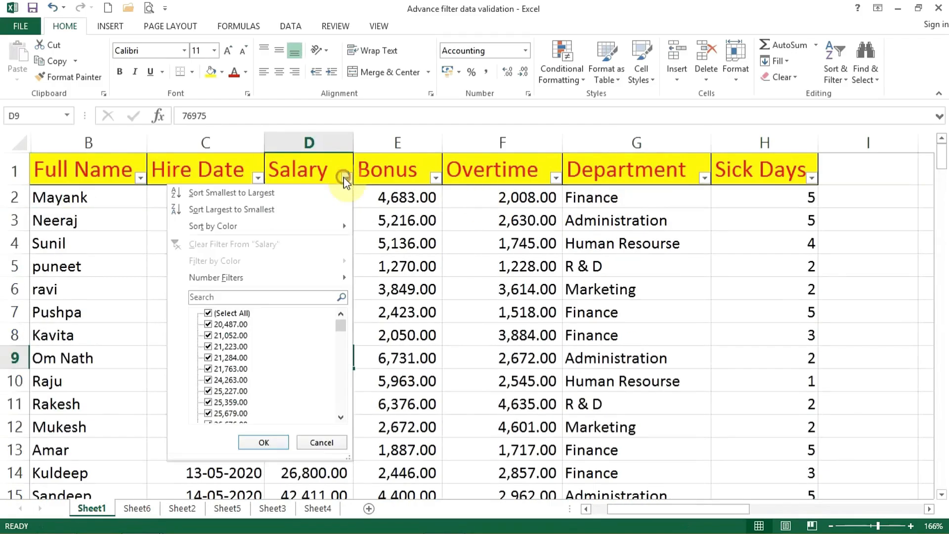
mouse_move(218, 277)
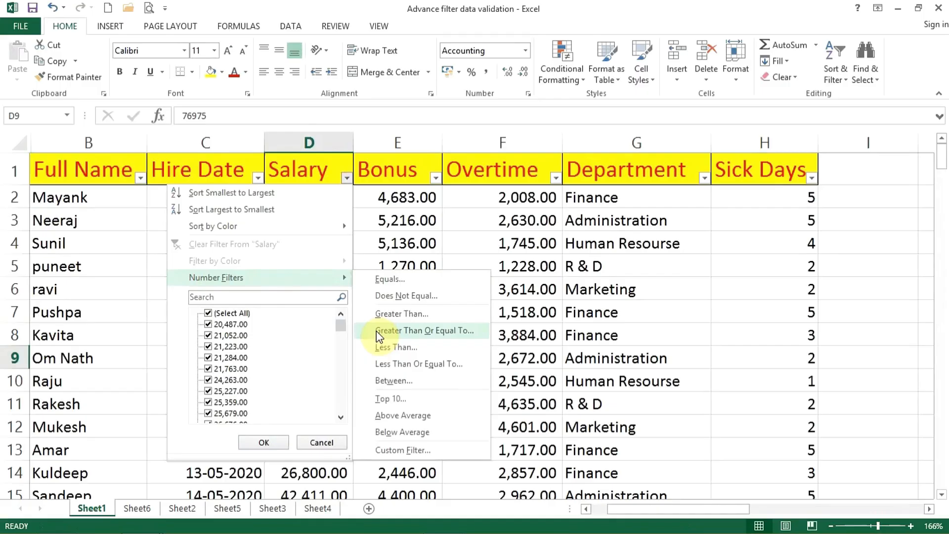
click(434, 191)
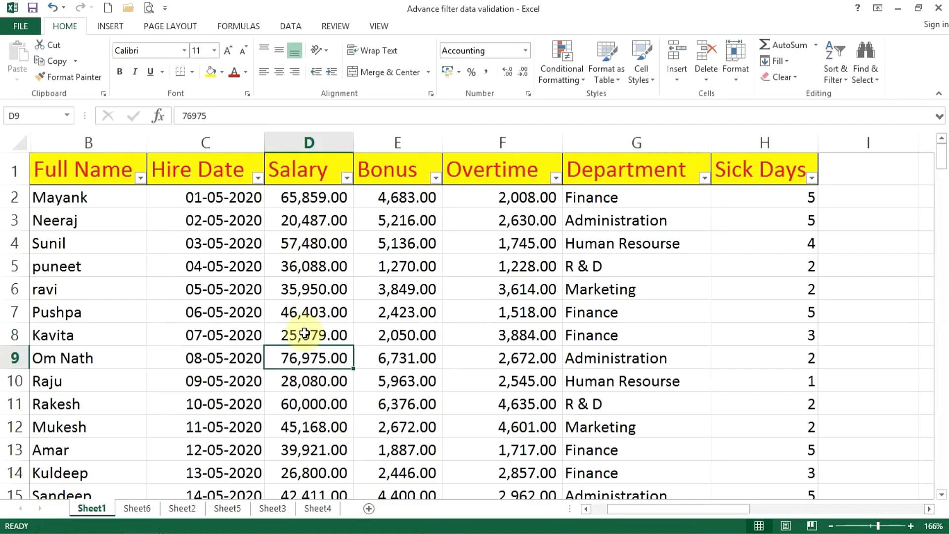
Set the salary in cell D5 to 50000.
click(291, 272)
text(50000)
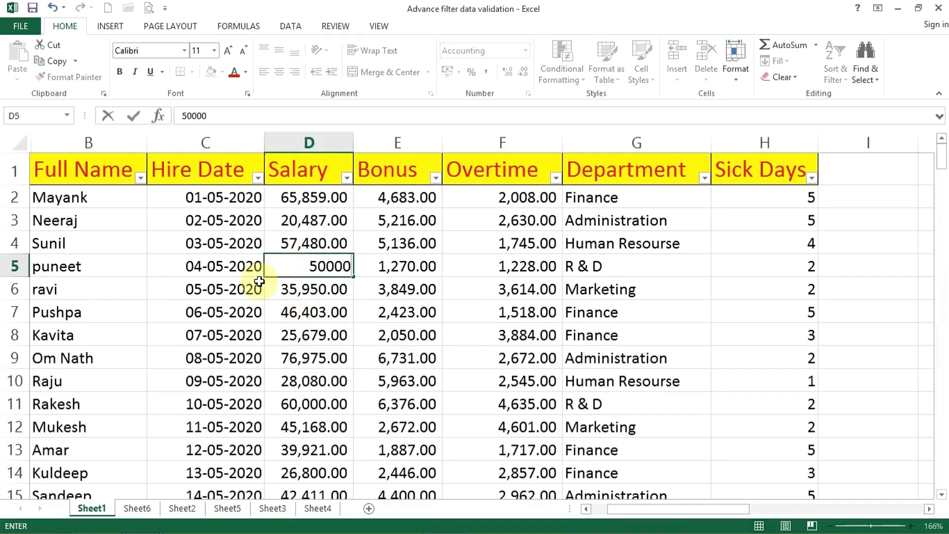
key(Return)
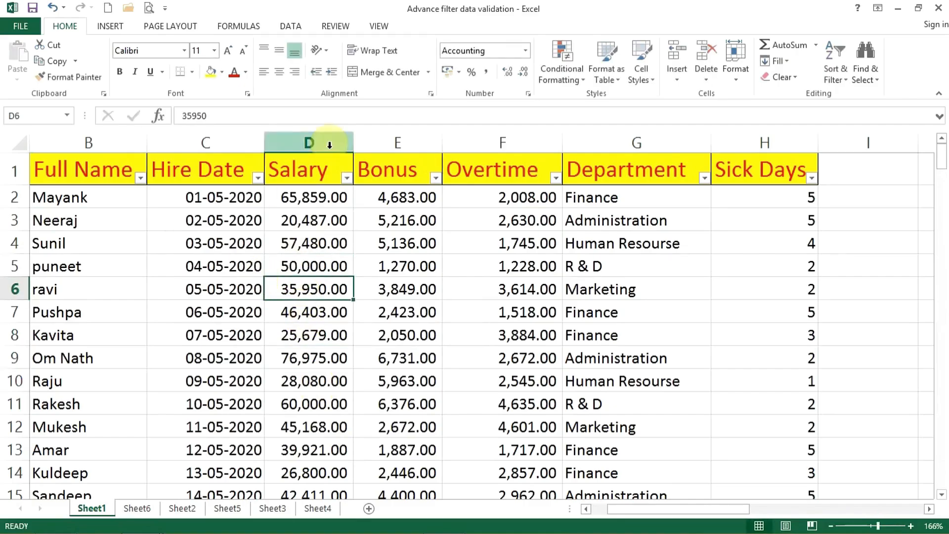
Filter Salary again with Greater Than 50000, and select cells D2 to D20 to check whether the edited salary is included.
click(347, 177)
mouse_move(329, 277)
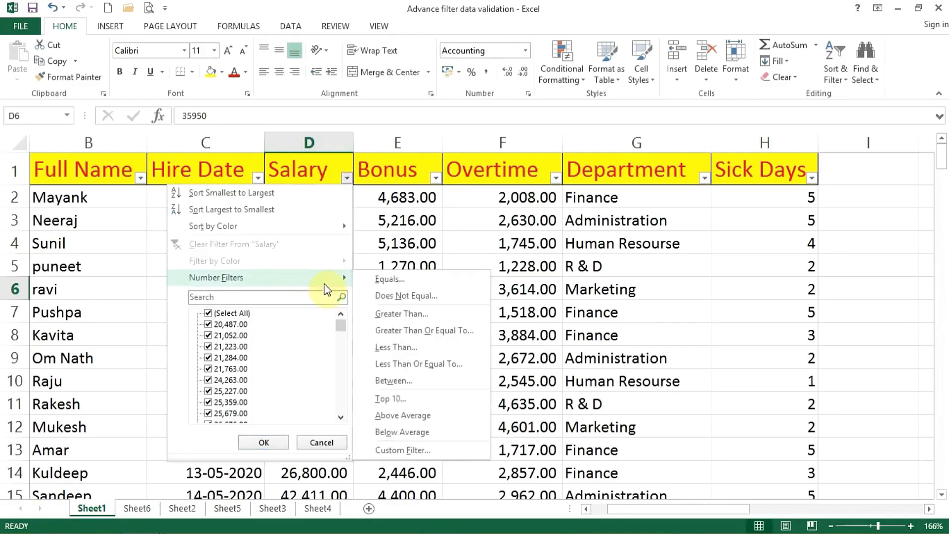
click(387, 330)
text(50000)
key(Return)
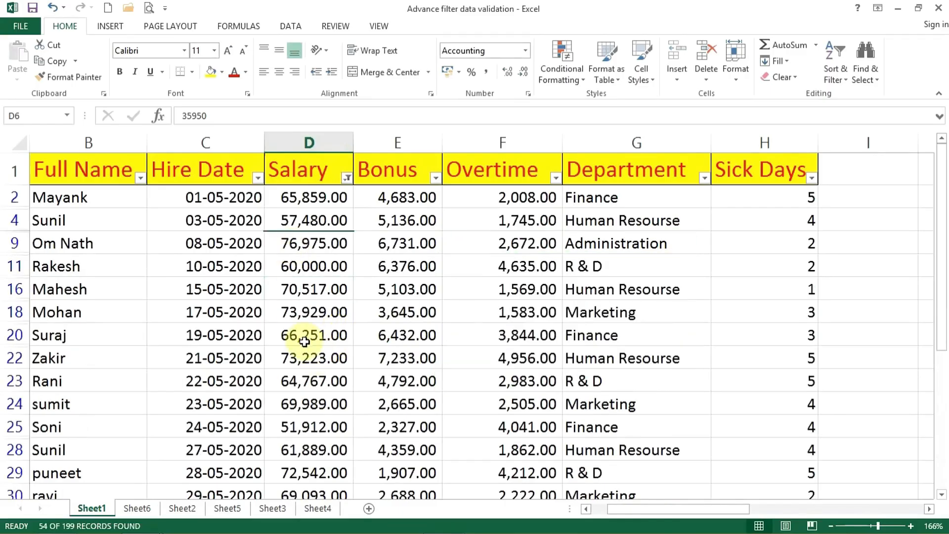
drag(306, 200, 319, 337)
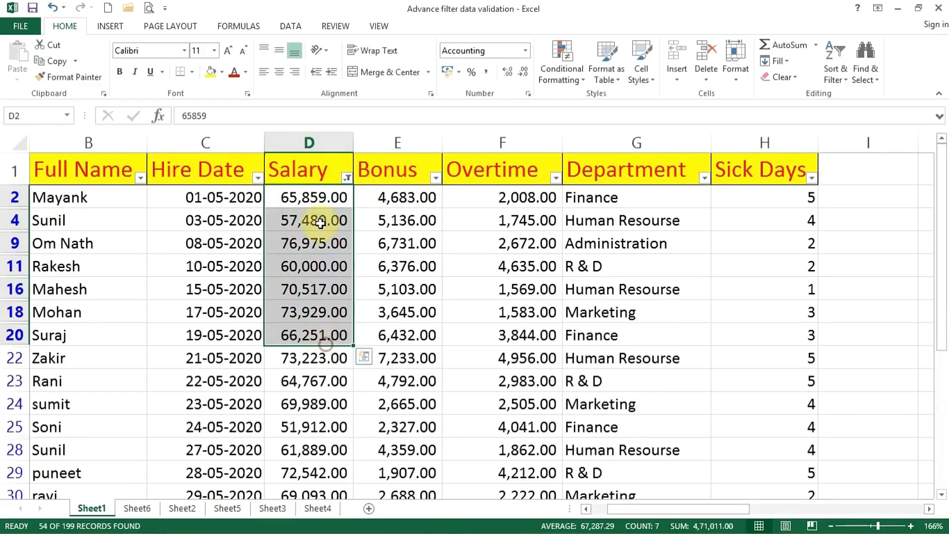
Change the Salary filter to Greater Than Or Equal To 50000, and check cell D5 and the rest of the filtered list.
click(348, 179)
mouse_move(307, 280)
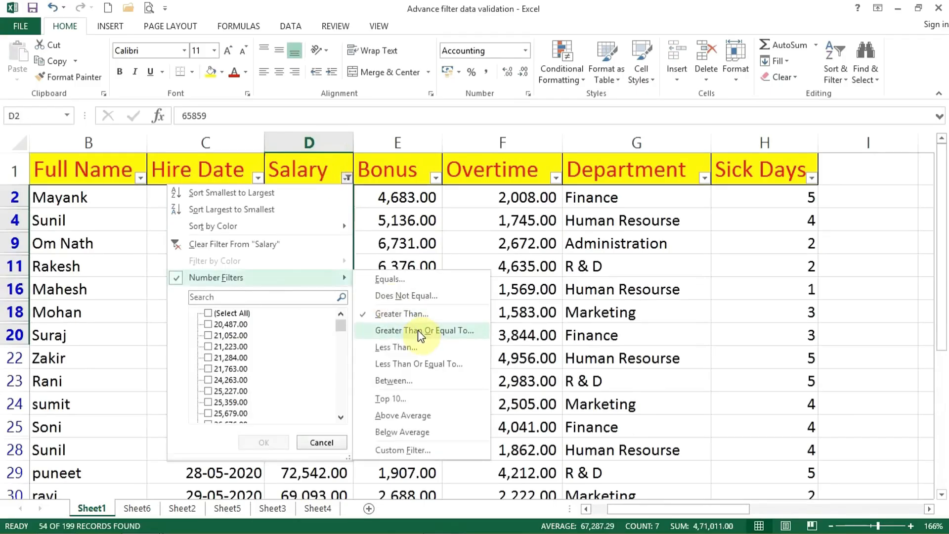
click(417, 330)
text(50,000)
key(Return)
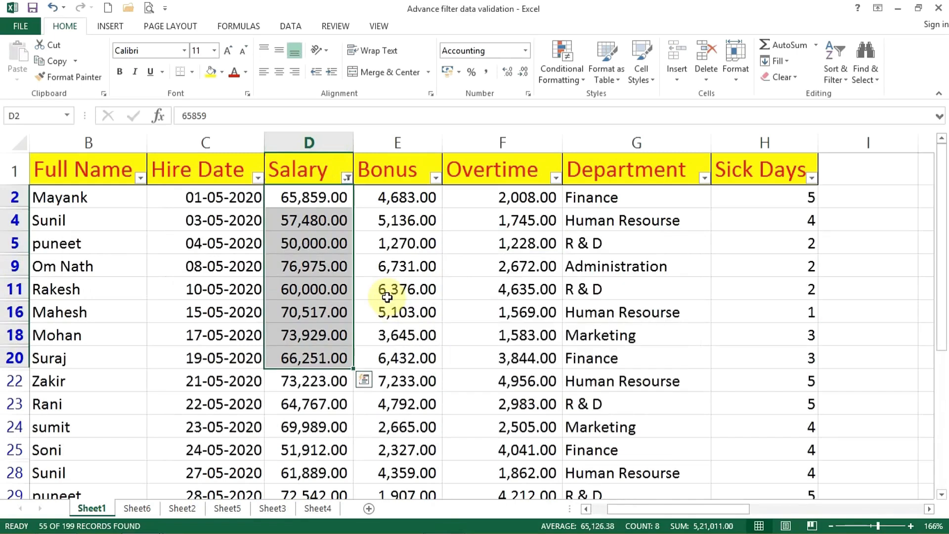
click(314, 253)
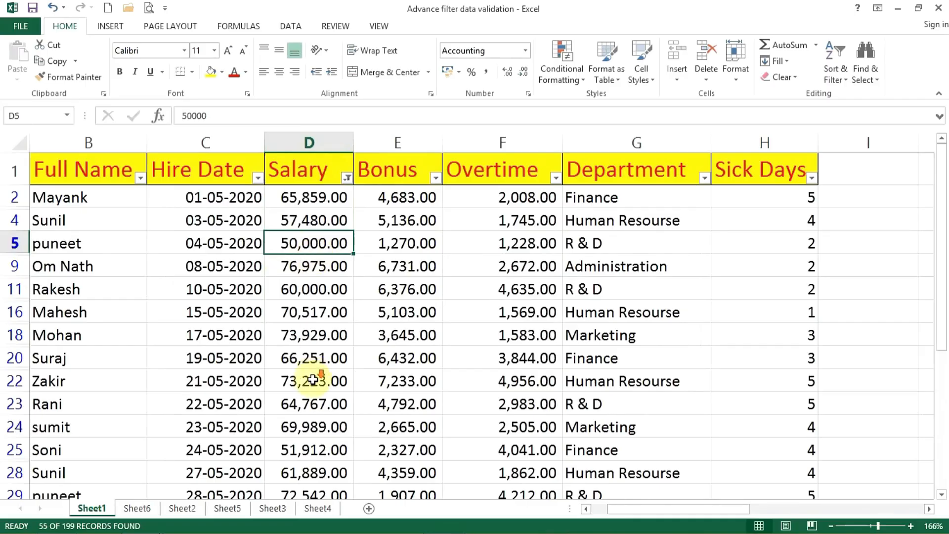
scroll(313, 378, down, 2)
scroll(313, 379, down, 1)
scroll(311, 380, up, 4)
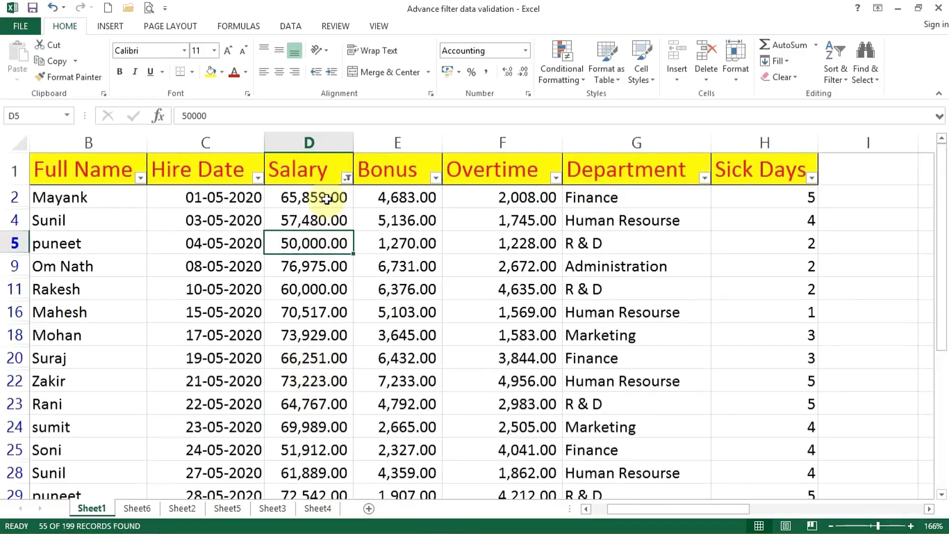
Change the Salary number filter to Less Than 20000.
click(347, 178)
mouse_move(324, 277)
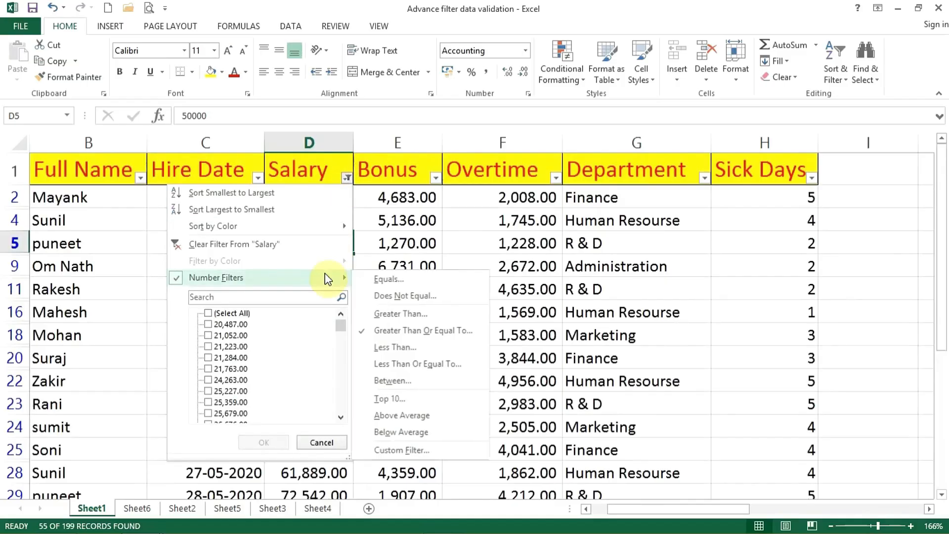
click(414, 348)
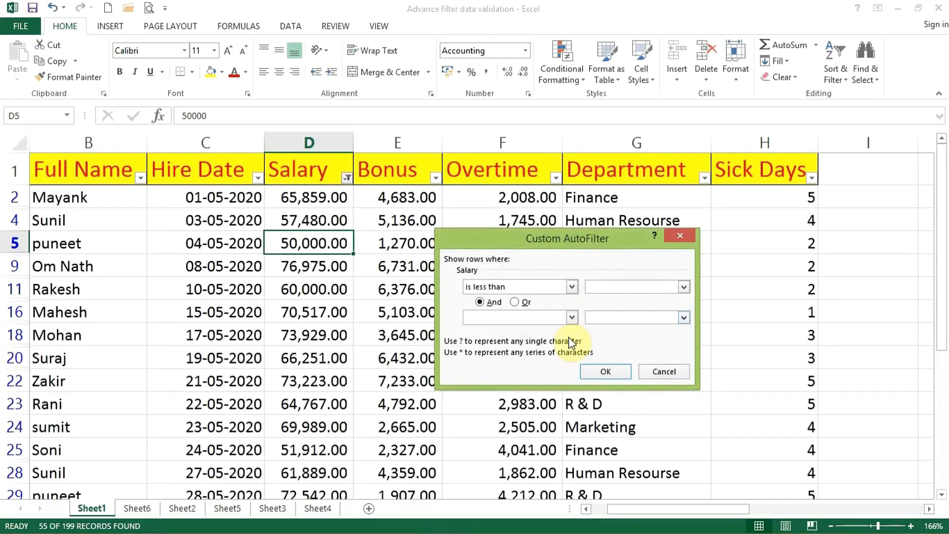
text(20000)
key(Return)
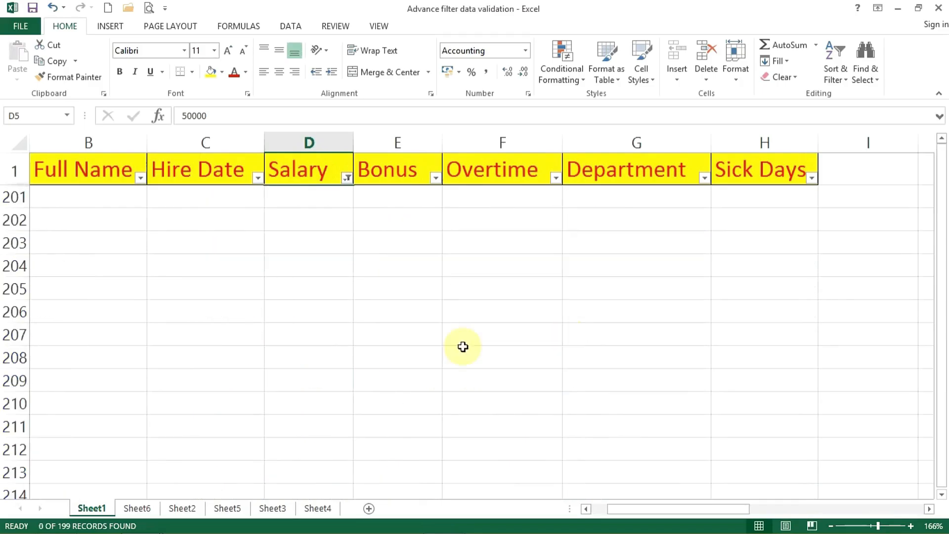
Change the Salary number filter to Less Than 30000, and look through the filtered salaries.
click(346, 179)
mouse_move(288, 279)
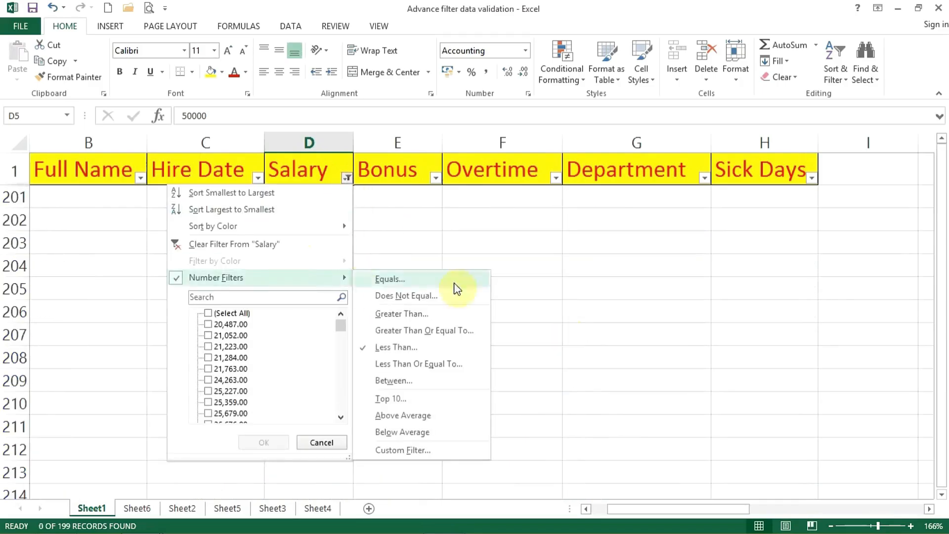
click(469, 348)
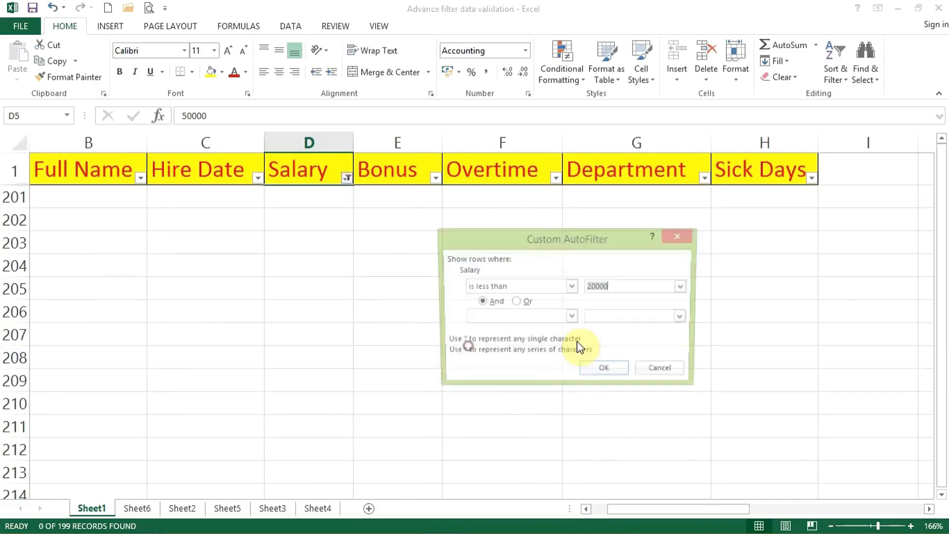
click(597, 287)
key(BackSpace)
key(BackSpace)
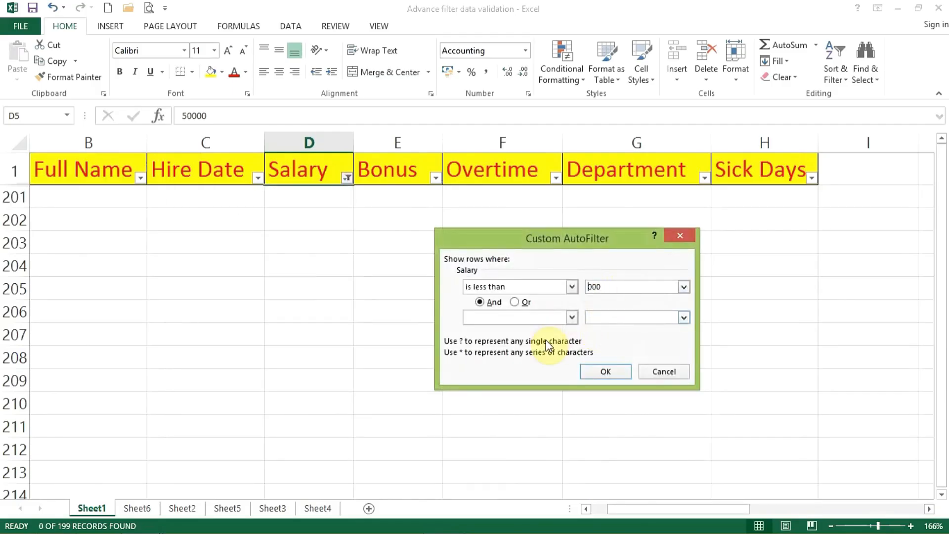
text(30)
key(Return)
click(284, 334)
scroll(284, 334, down, 3)
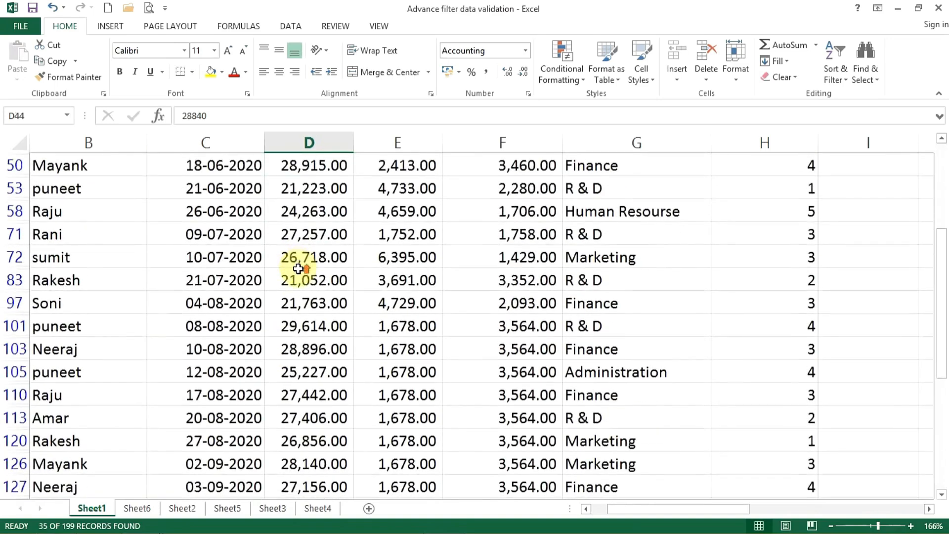
scroll(298, 269, down, 3)
scroll(296, 262, up, 5)
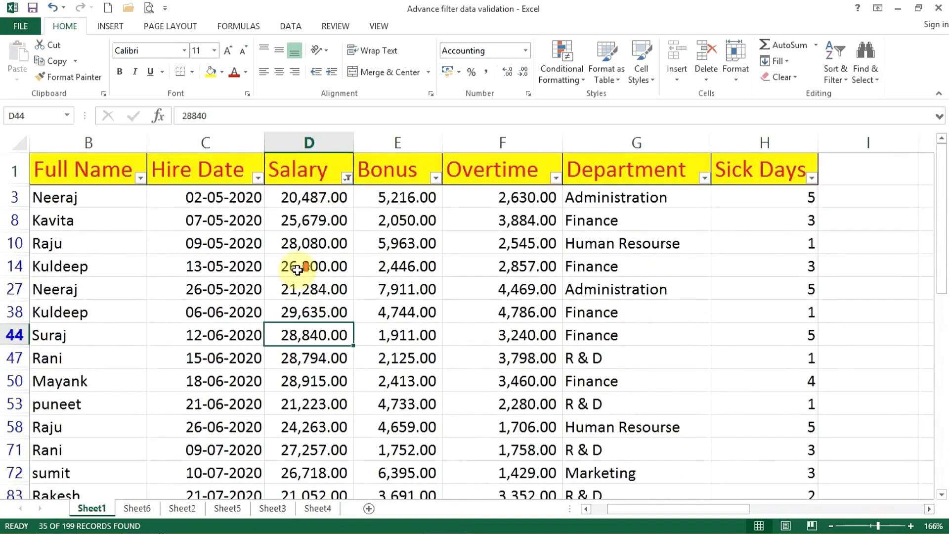
Filter Salary with the Between number filter, from 50000 to 60000.
click(348, 177)
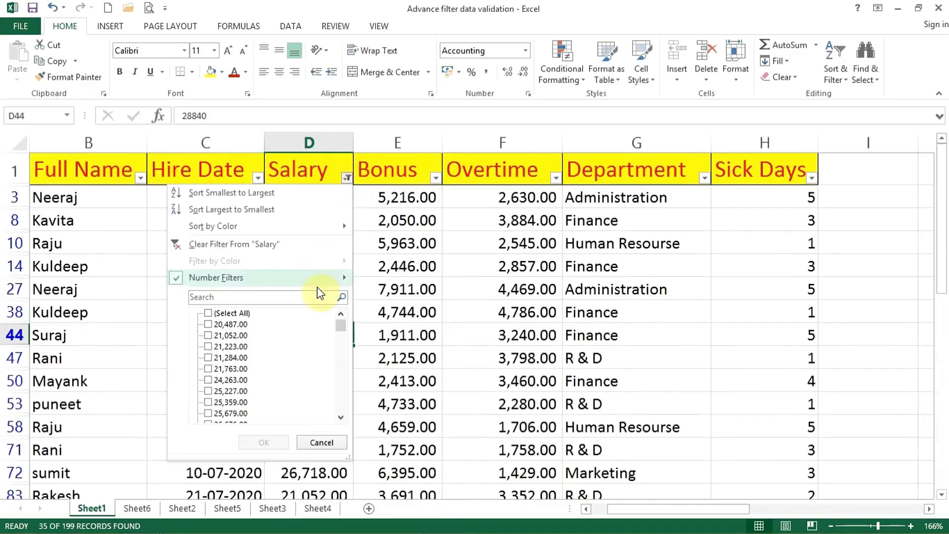
mouse_move(330, 280)
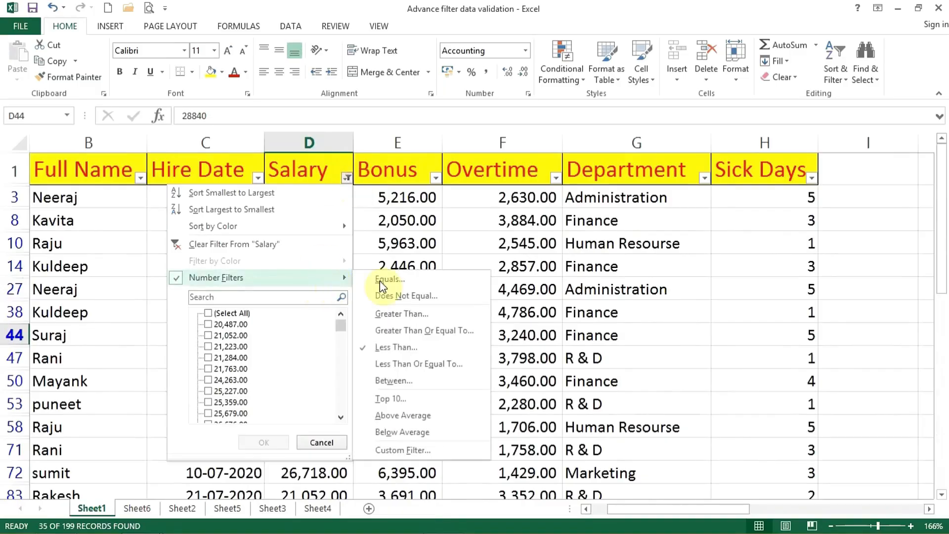
click(399, 384)
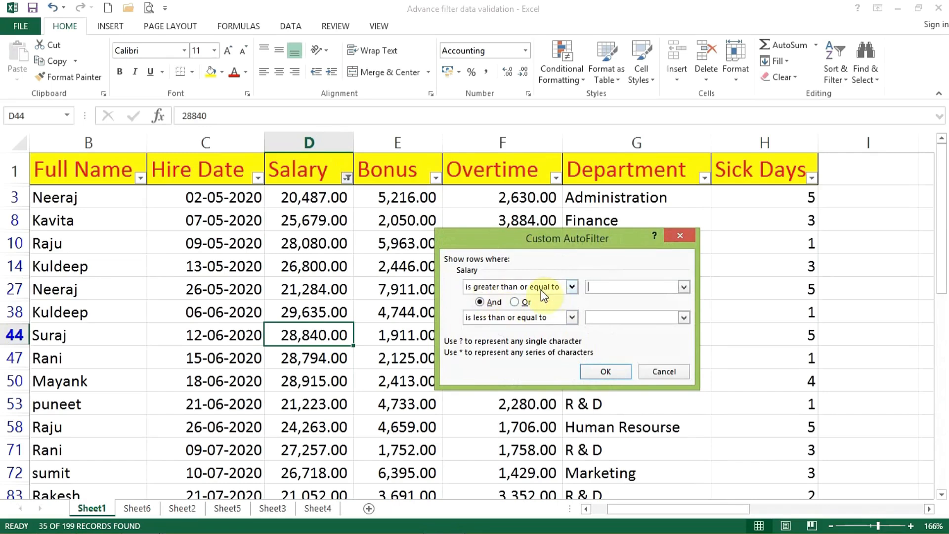
text(50000)
click(605, 322)
text(60000)
click(607, 372)
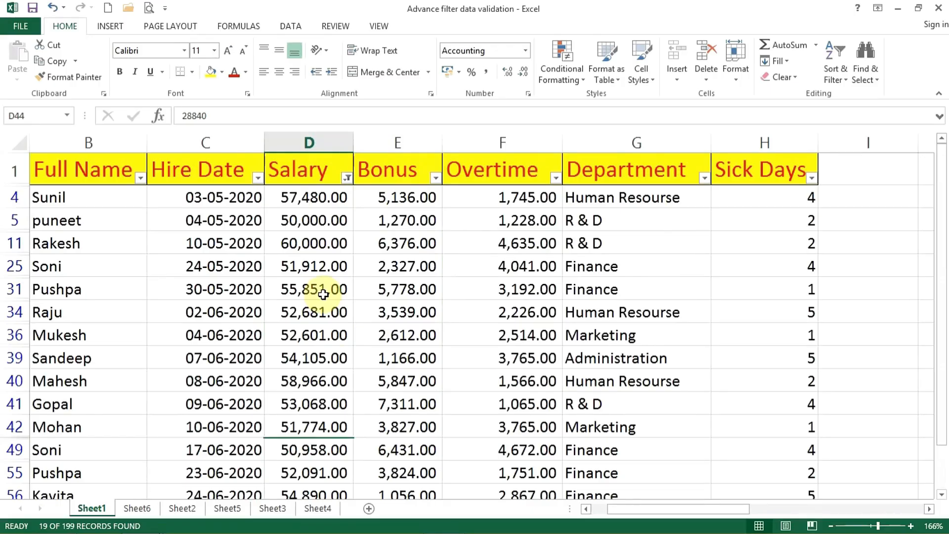
Change the Salary filter to the Top 10 Items, and select the filtered salaries from D9 to D92.
click(347, 177)
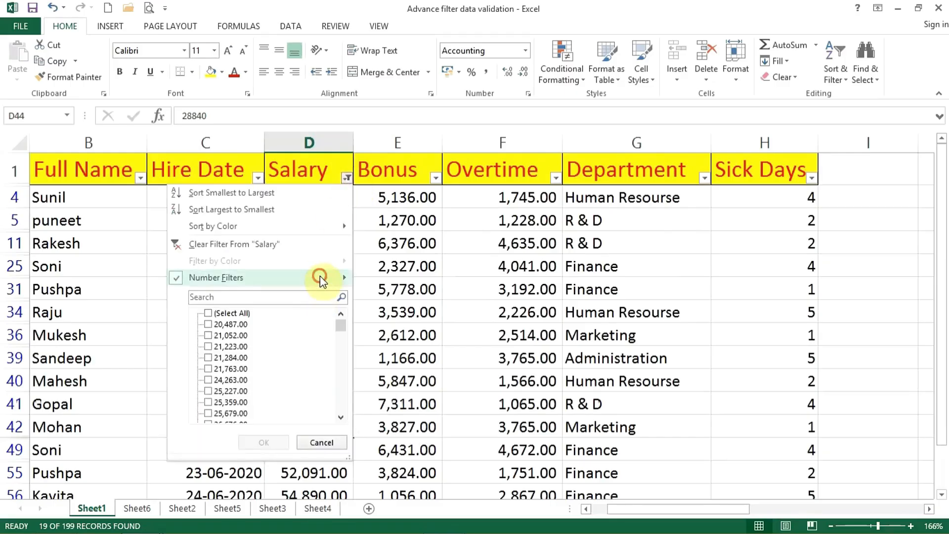
mouse_move(319, 276)
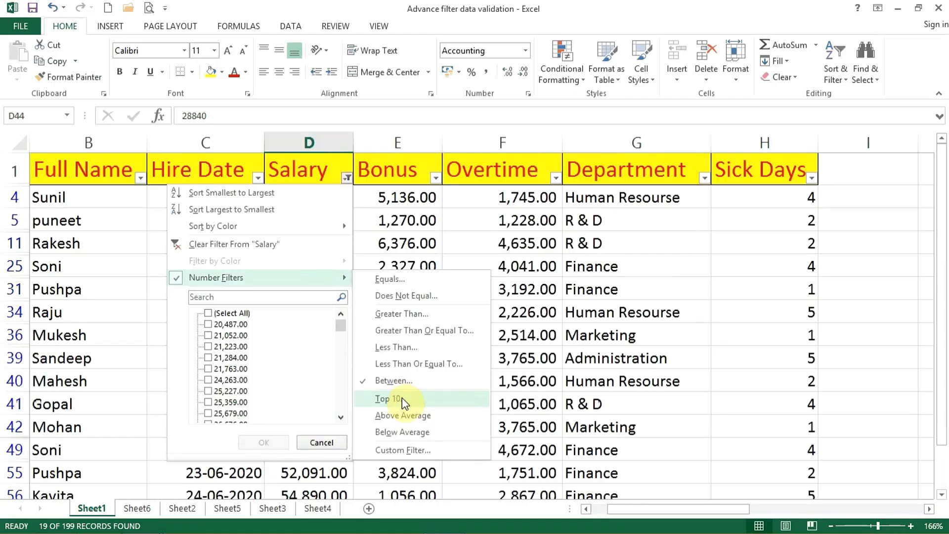
click(391, 398)
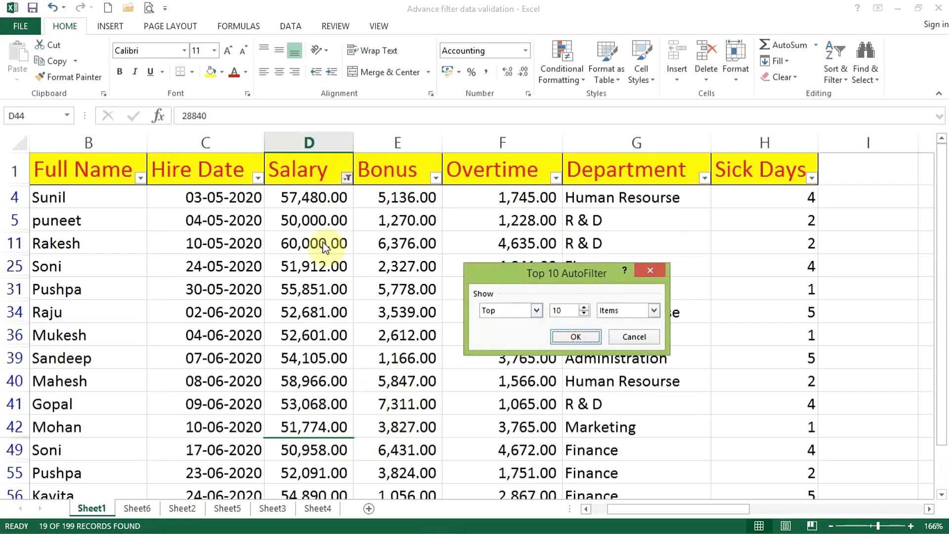
click(586, 314)
click(585, 314)
click(583, 306)
click(582, 306)
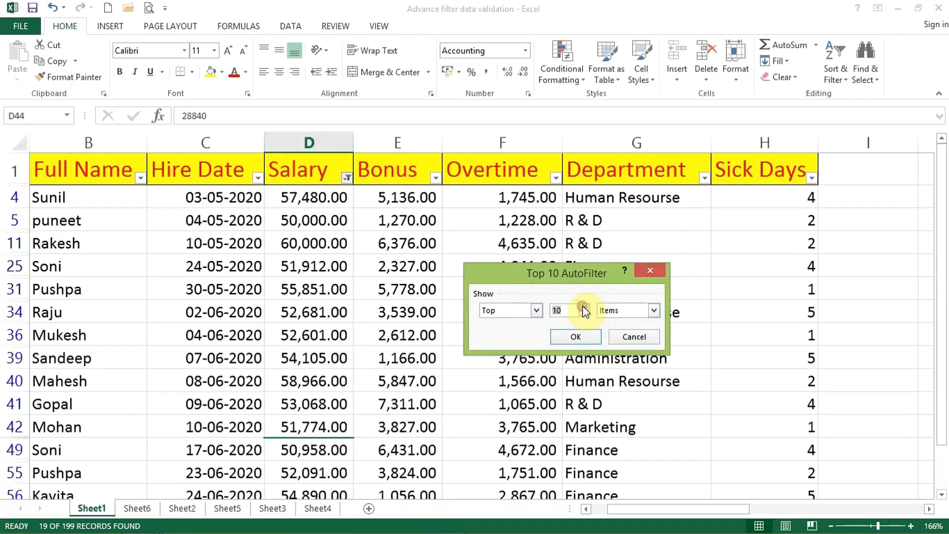
click(536, 310)
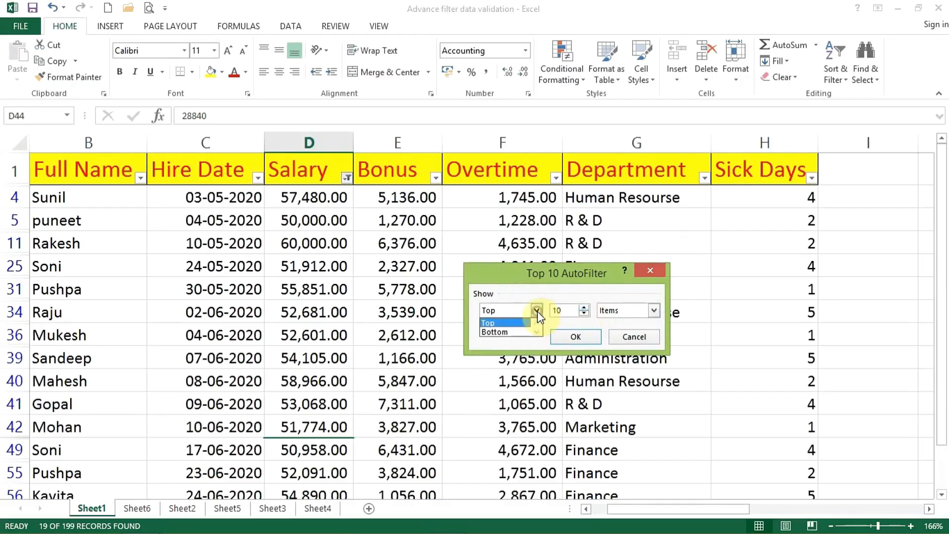
click(504, 323)
click(576, 337)
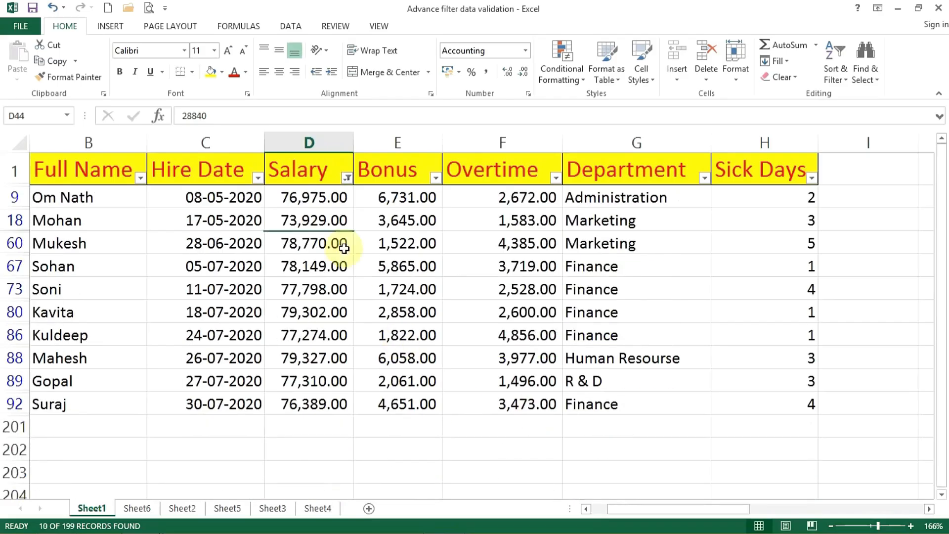
drag(321, 197, 315, 392)
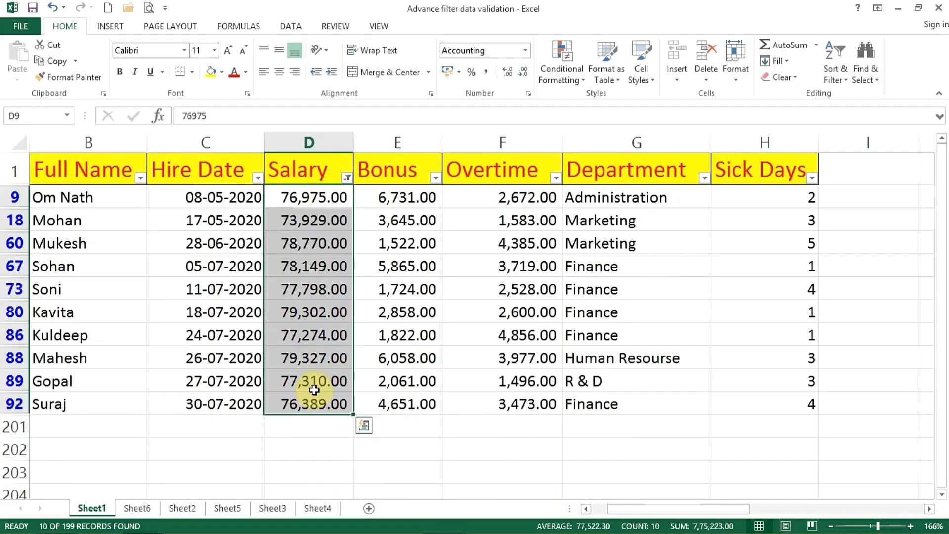
Change the Salary filter to the Bottom 10 Items, and select the filtered salaries from D3 to D200.
click(347, 178)
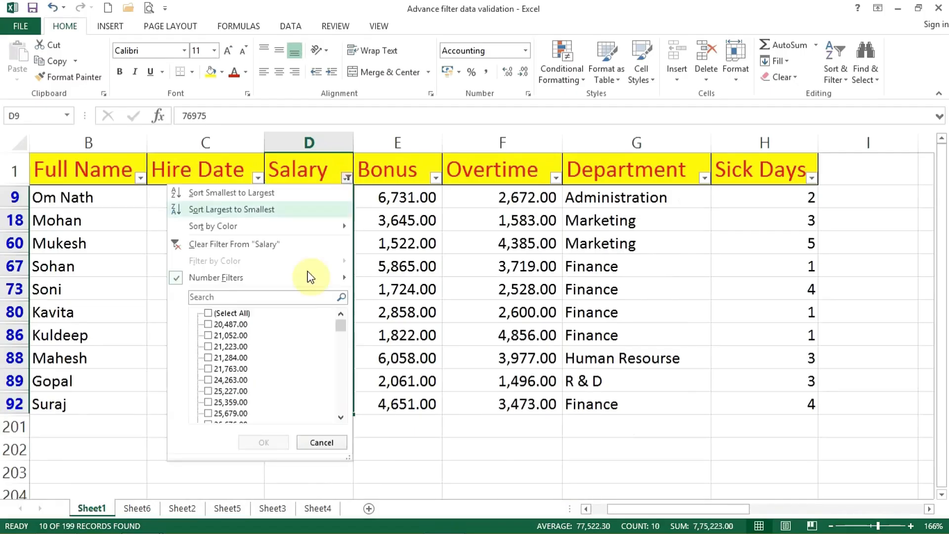
click(400, 398)
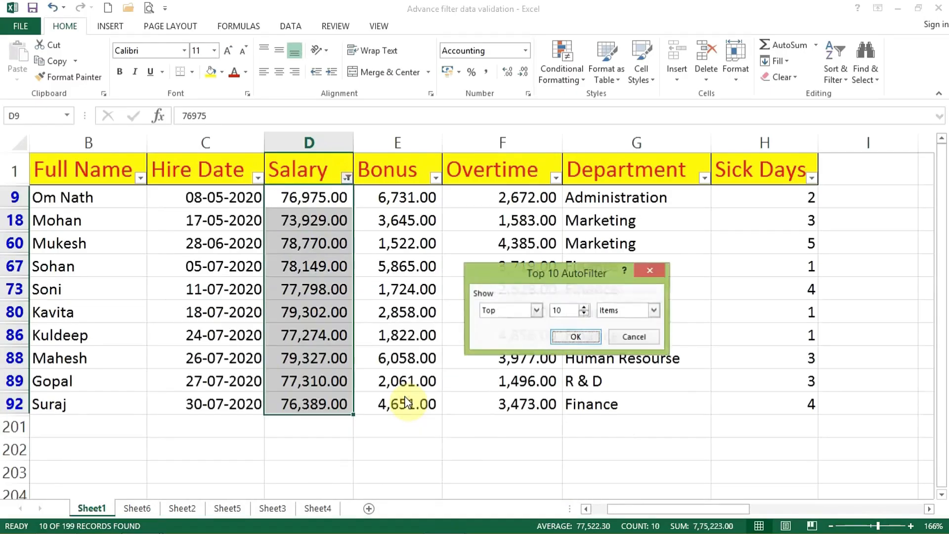
click(504, 316)
click(503, 333)
click(554, 338)
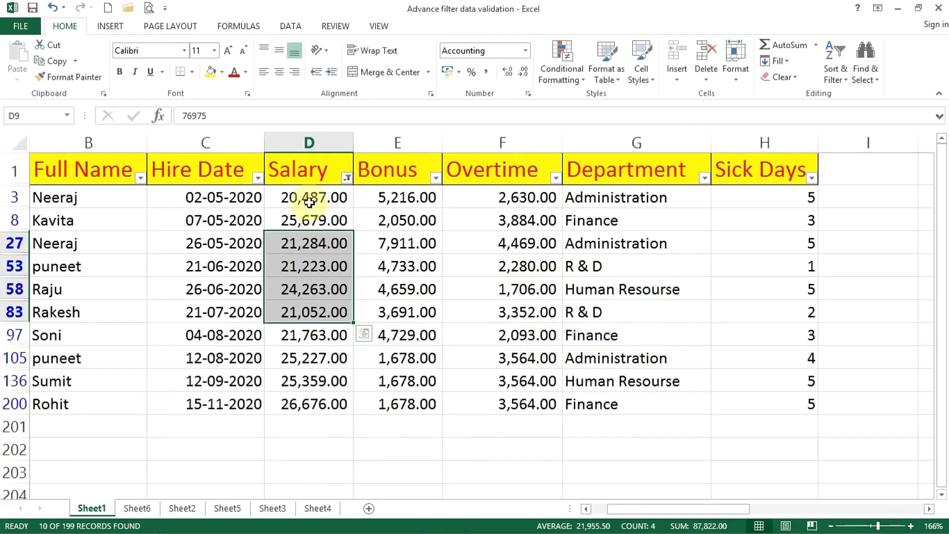
click(309, 197)
drag(309, 199, 303, 396)
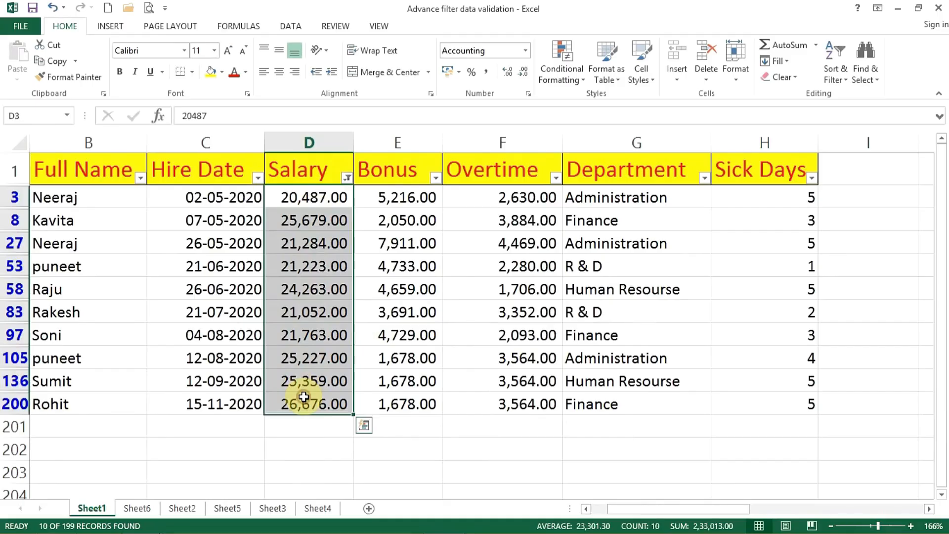
click(348, 178)
mouse_move(275, 290)
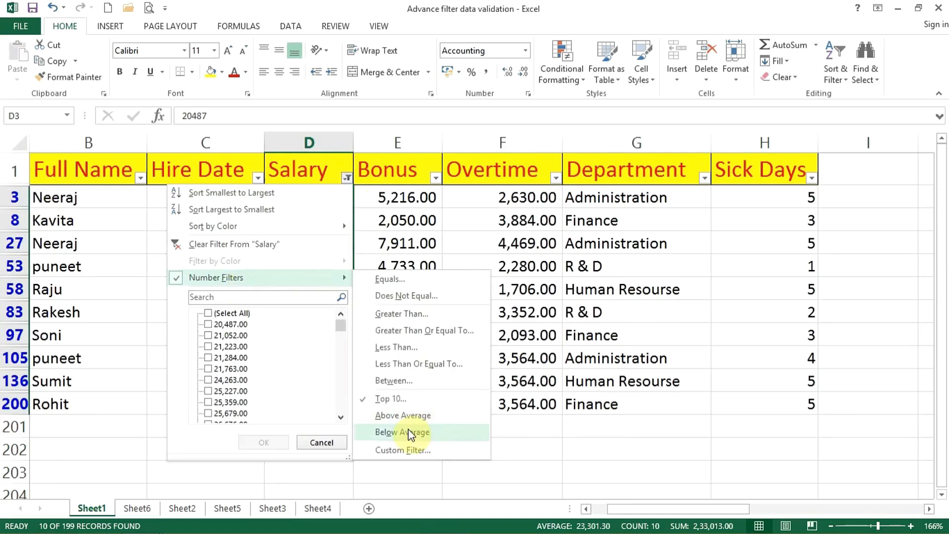
click(566, 312)
Clear the filter from Salary, and select the whole Salary column to check its average.
click(347, 177)
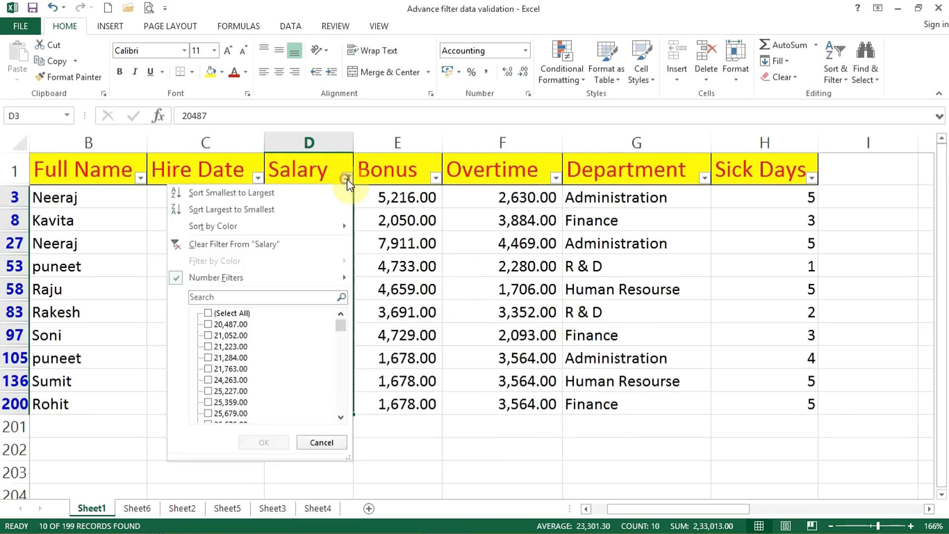
click(291, 246)
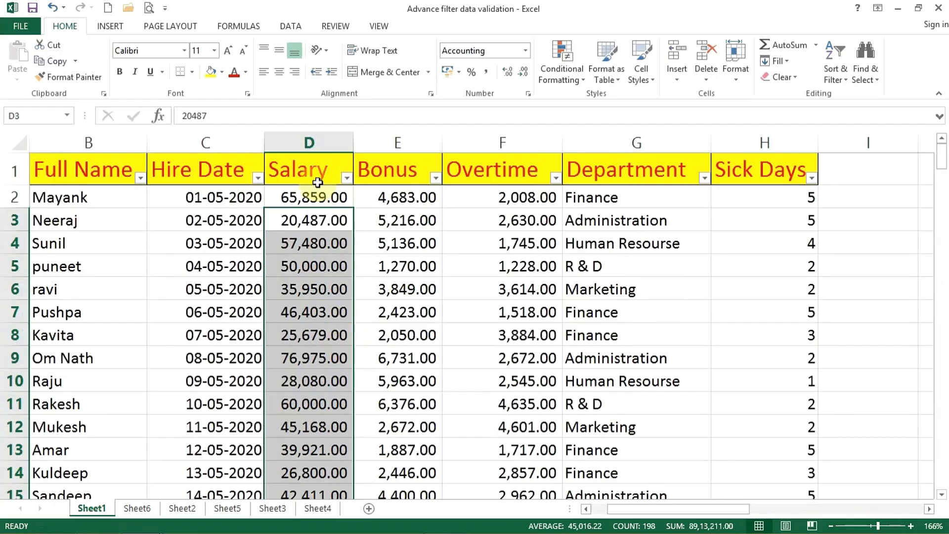
click(315, 151)
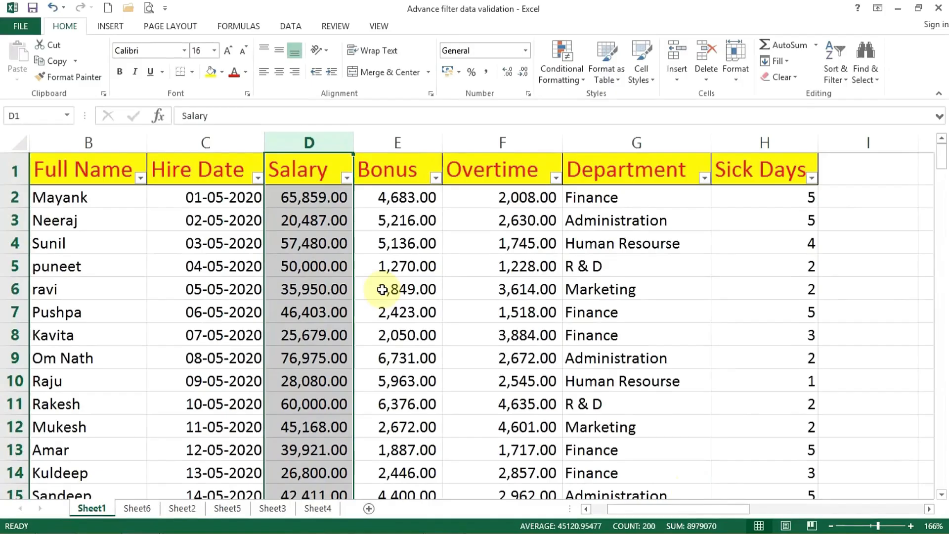
Filter Salary with the Above Average number filter, and look through the filtered rows.
click(346, 179)
mouse_move(277, 272)
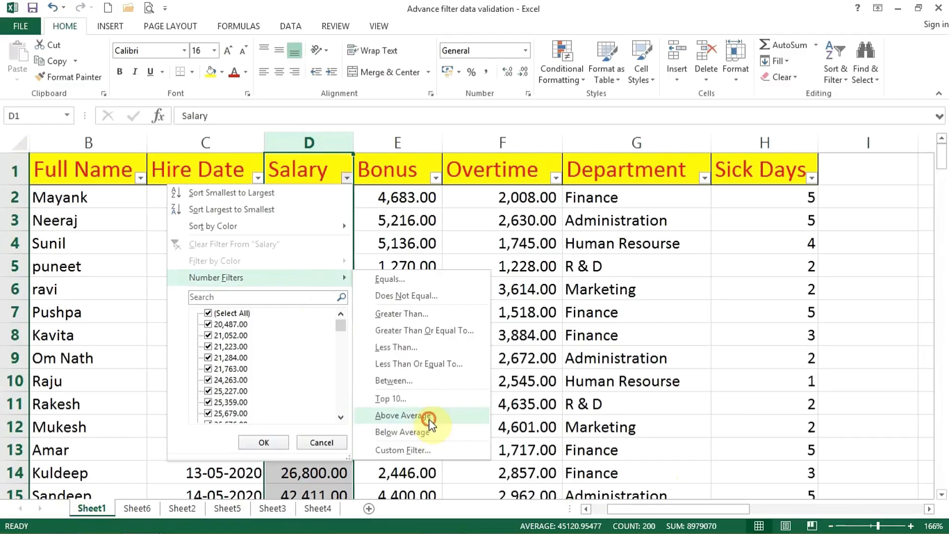
click(425, 416)
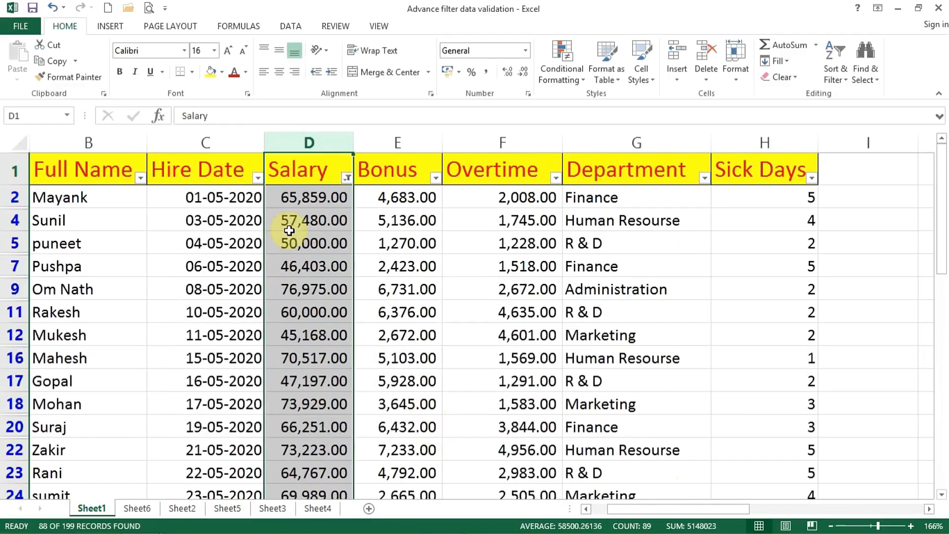
scroll(321, 349, down, 5)
scroll(322, 349, up, 5)
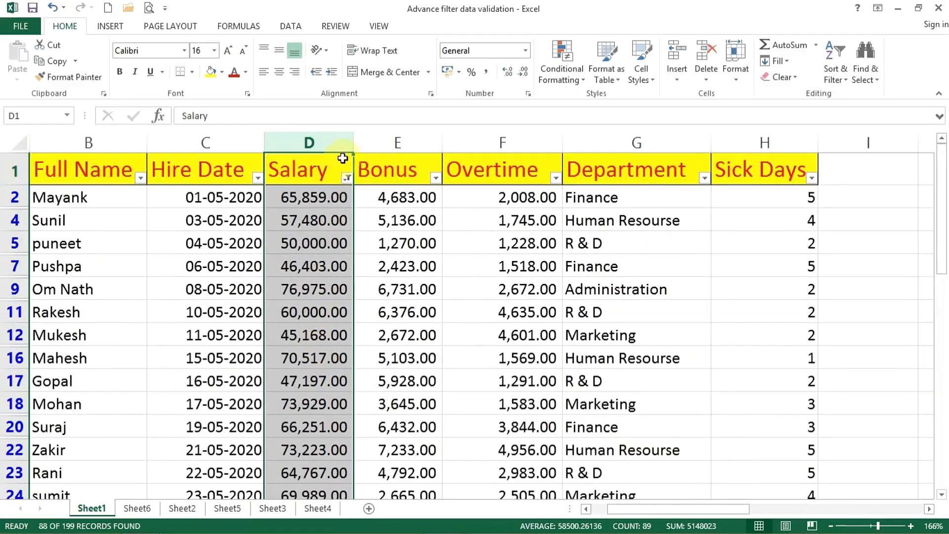
Change the Salary number filter to Below Average.
click(348, 175)
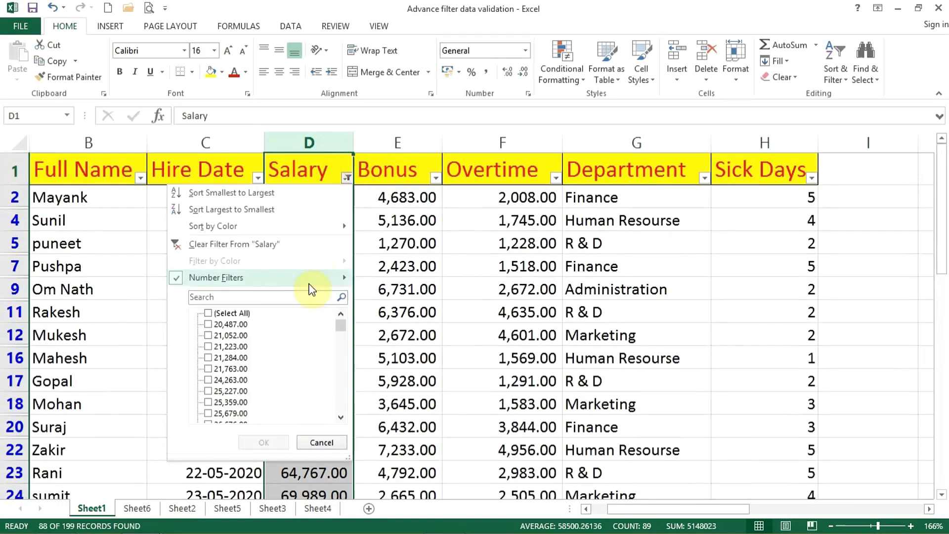
mouse_move(341, 278)
click(404, 431)
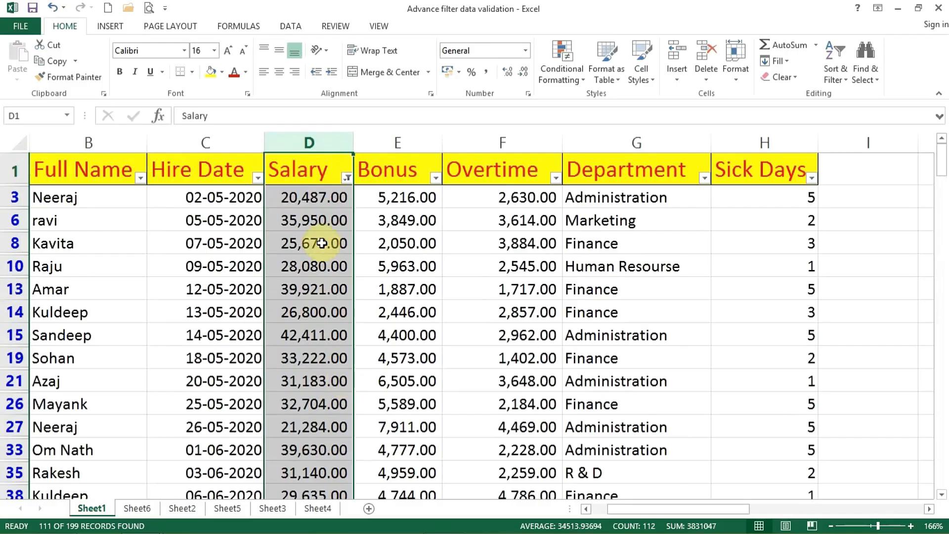
click(347, 178)
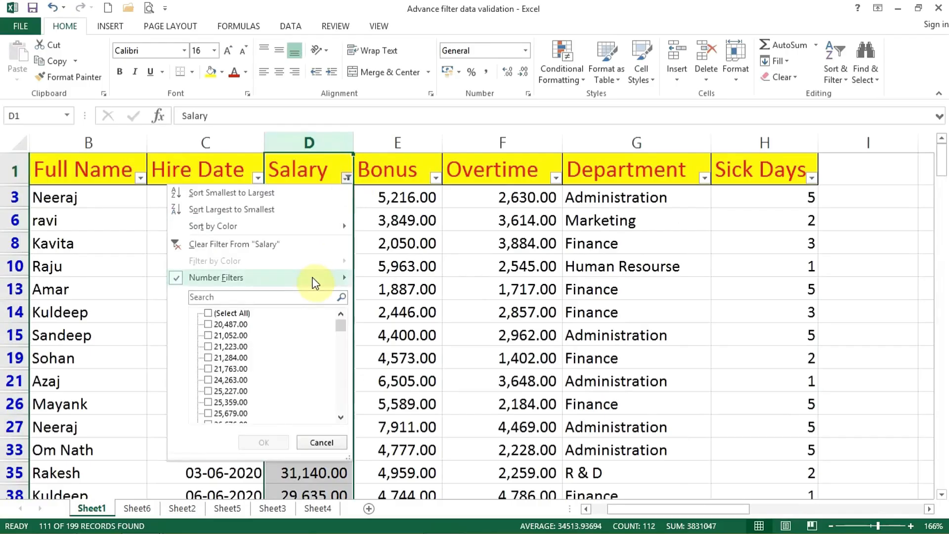
mouse_move(316, 278)
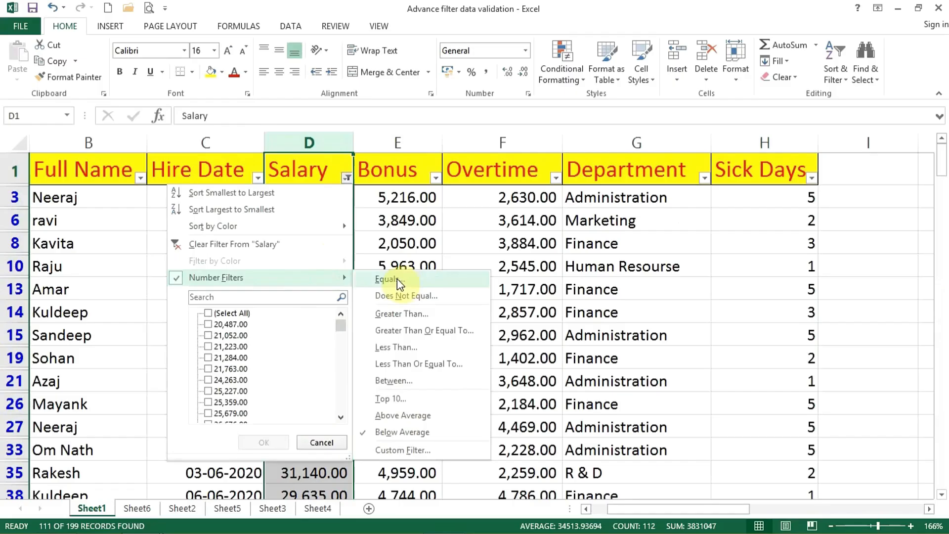
click(417, 246)
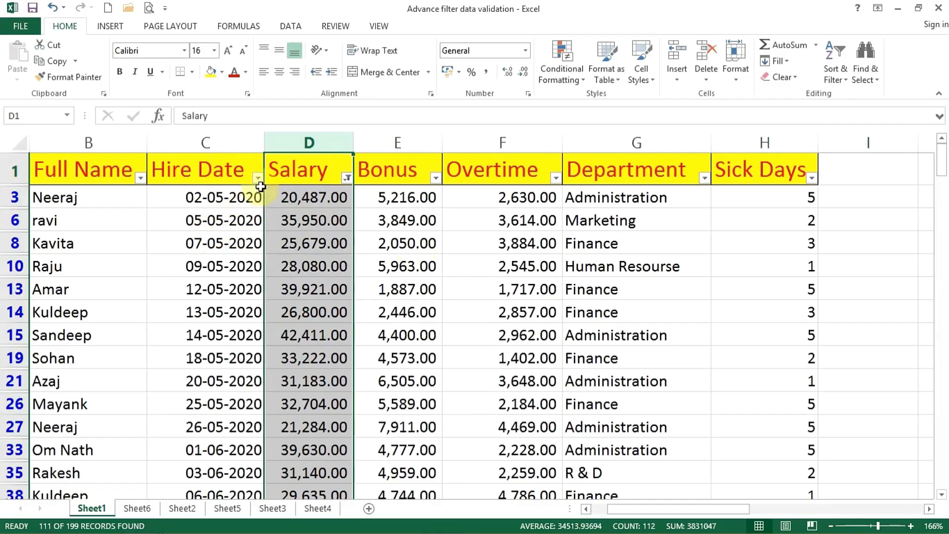
Select the first filtered Hire Date in cell C3, and look through the dates in that column.
click(217, 214)
click(223, 197)
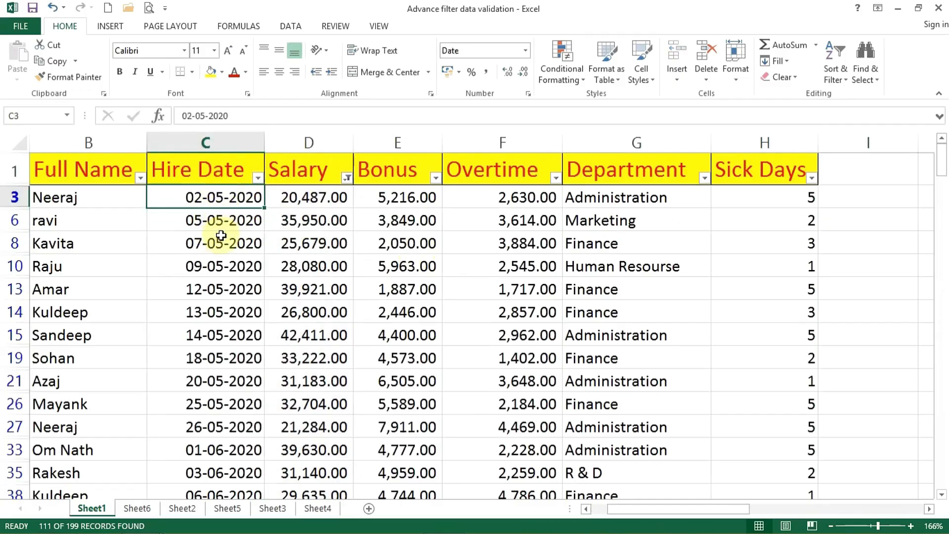
scroll(223, 218, down, 2)
scroll(219, 257, up, 2)
scroll(219, 257, up, 1)
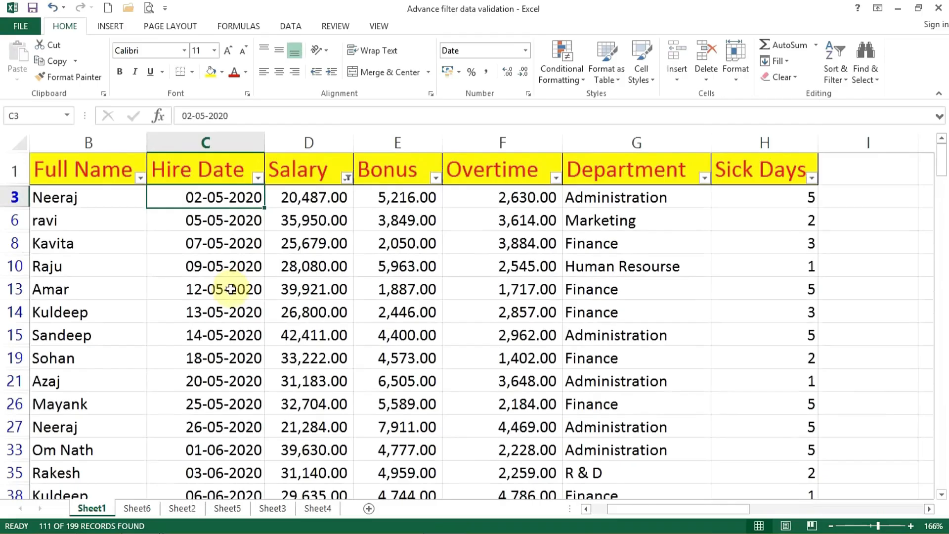
scroll(225, 257, down, 3)
scroll(227, 286, up, 2)
scroll(227, 291, up, 2)
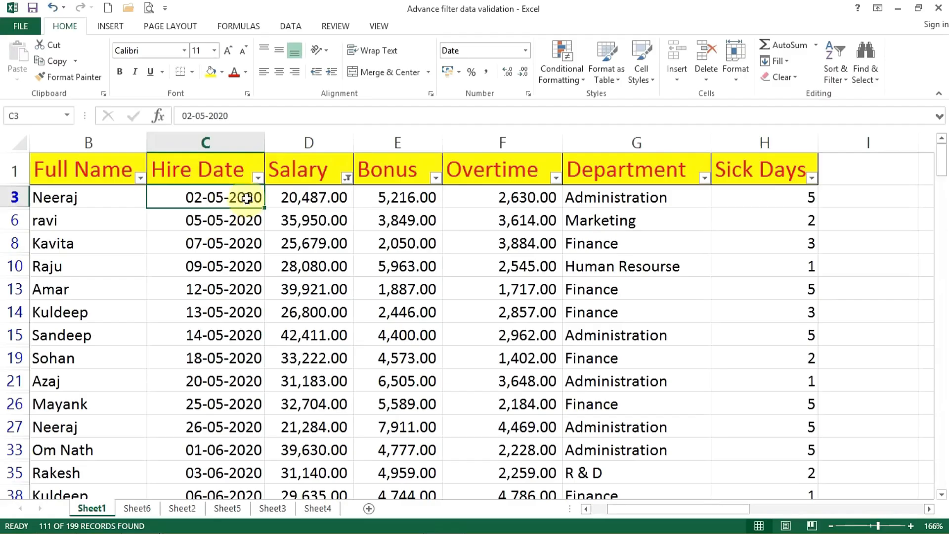
Clear the filter from Salary, and filter Hire Date for dates equal to 5-8-2020.
click(347, 178)
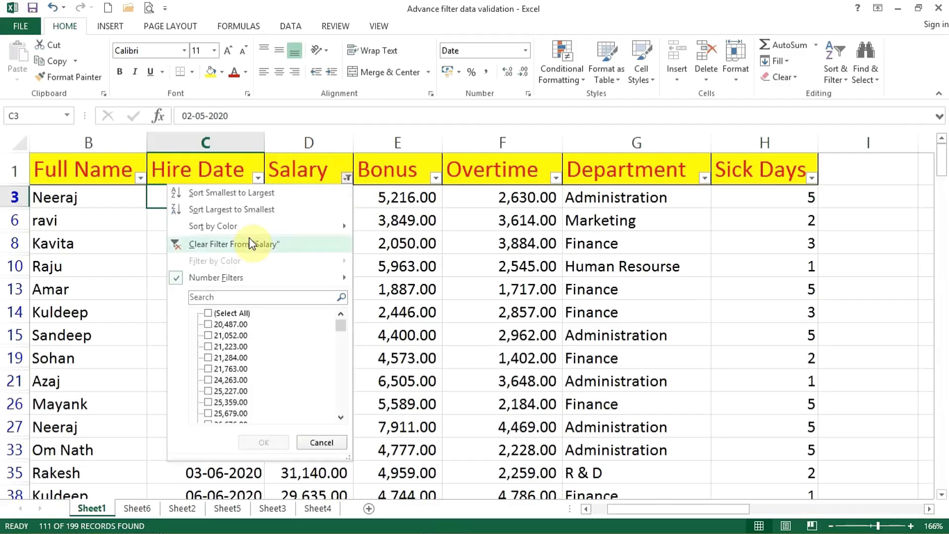
click(233, 244)
click(257, 178)
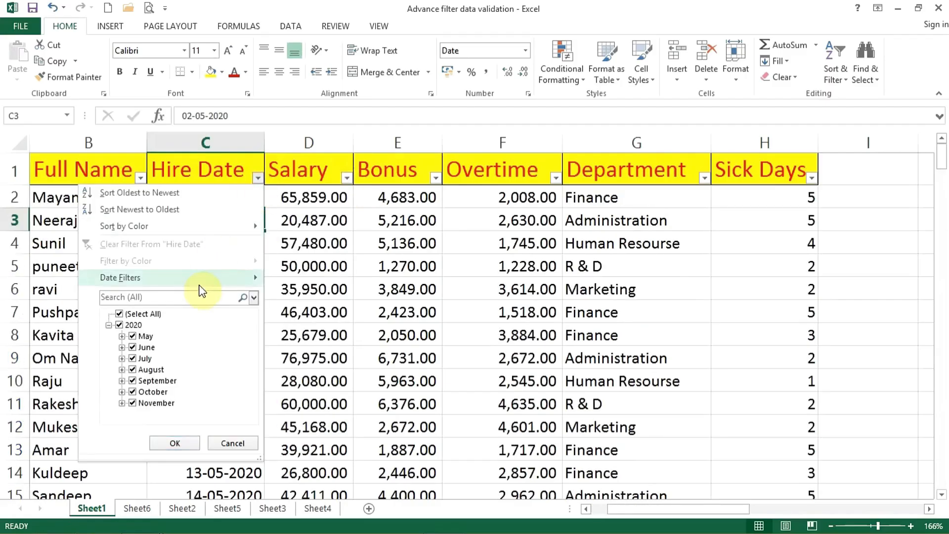
mouse_move(222, 278)
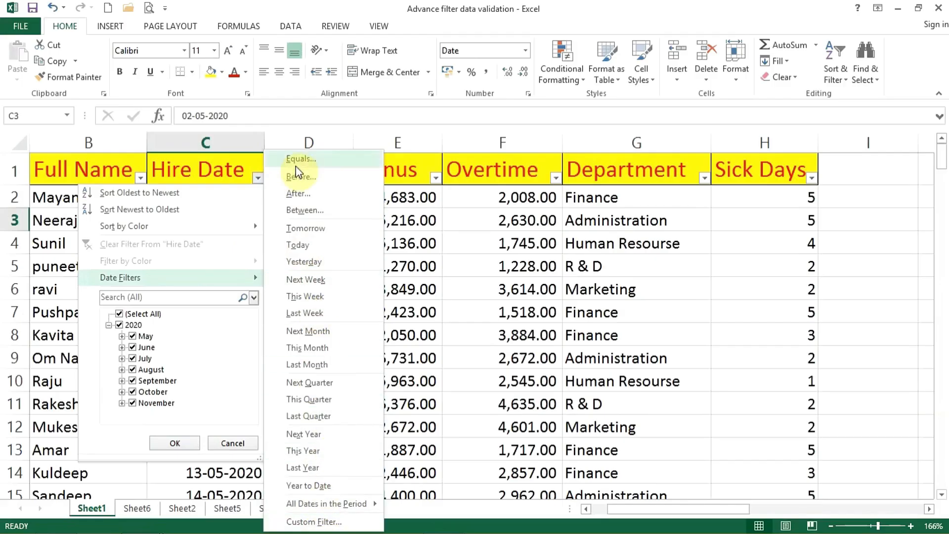
click(327, 161)
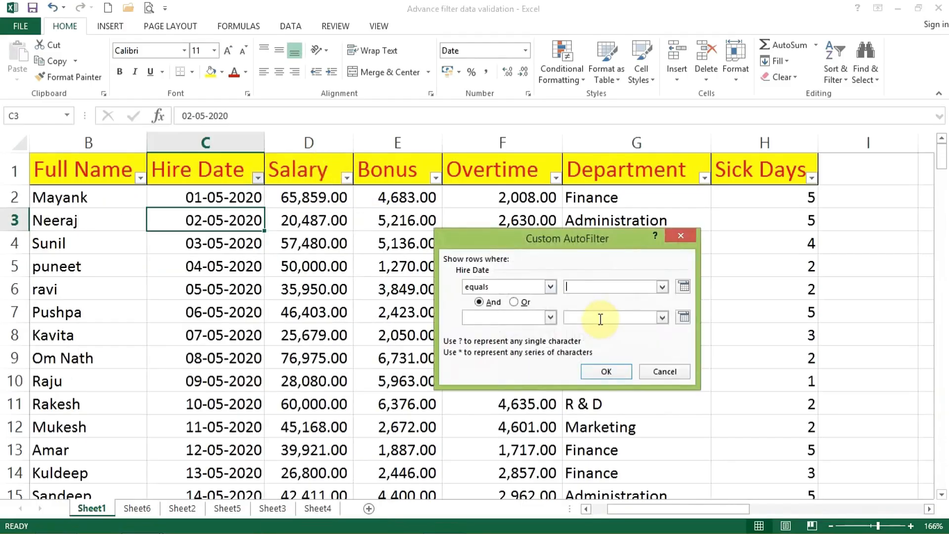
text(5)
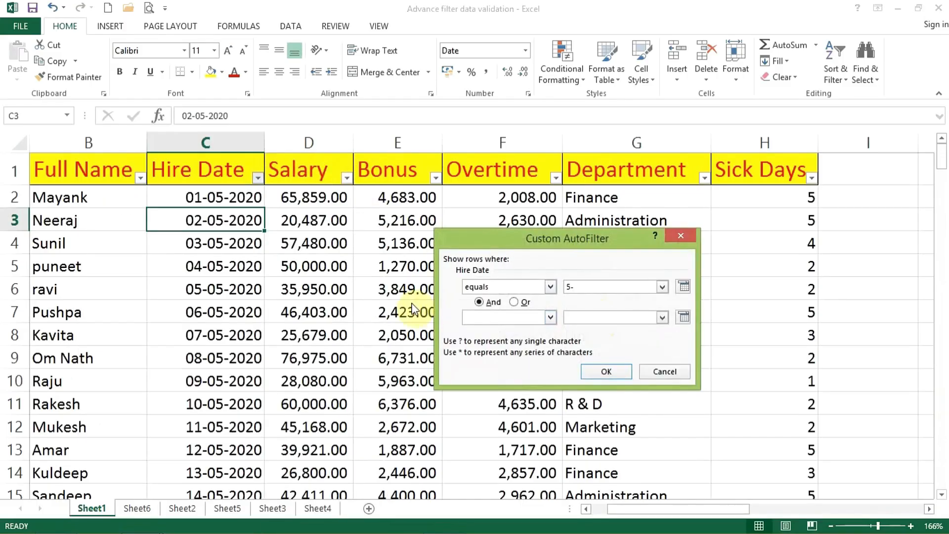
text(-8-2020)
key(Return)
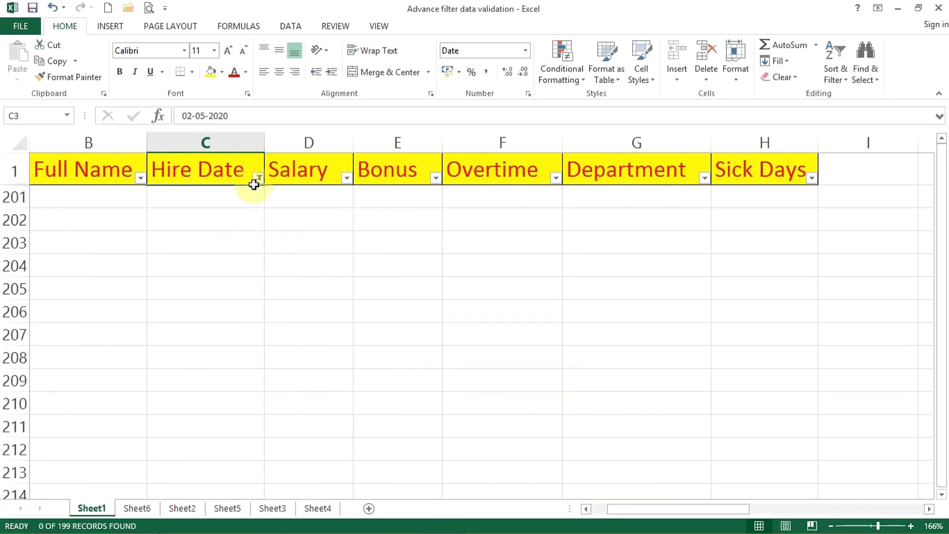
Correct the Hire Date Equals filter to 05-08-2020, and select the filtered date.
click(257, 180)
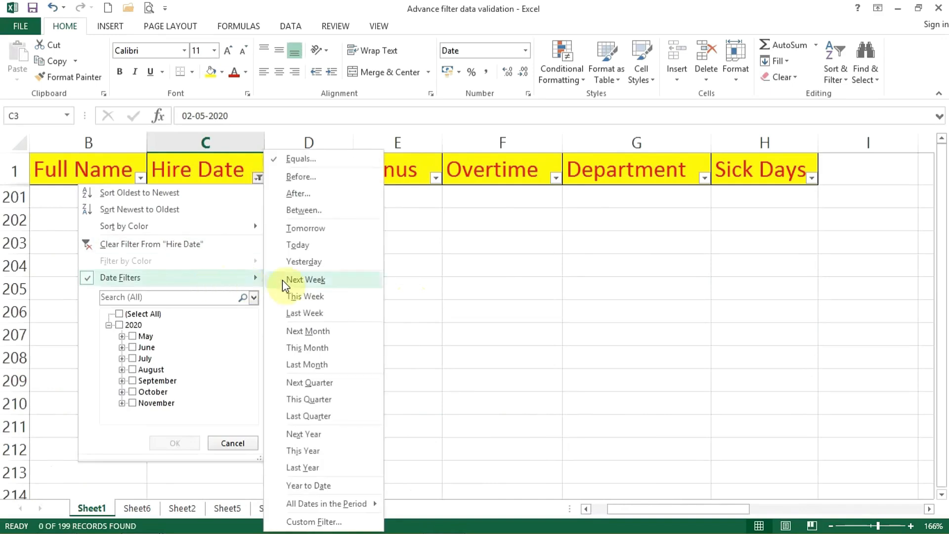
click(318, 160)
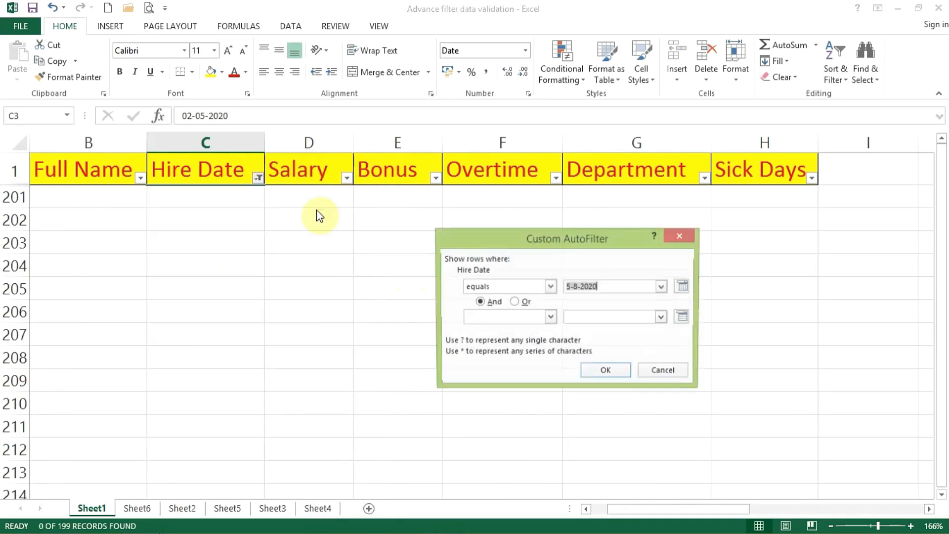
click(566, 287)
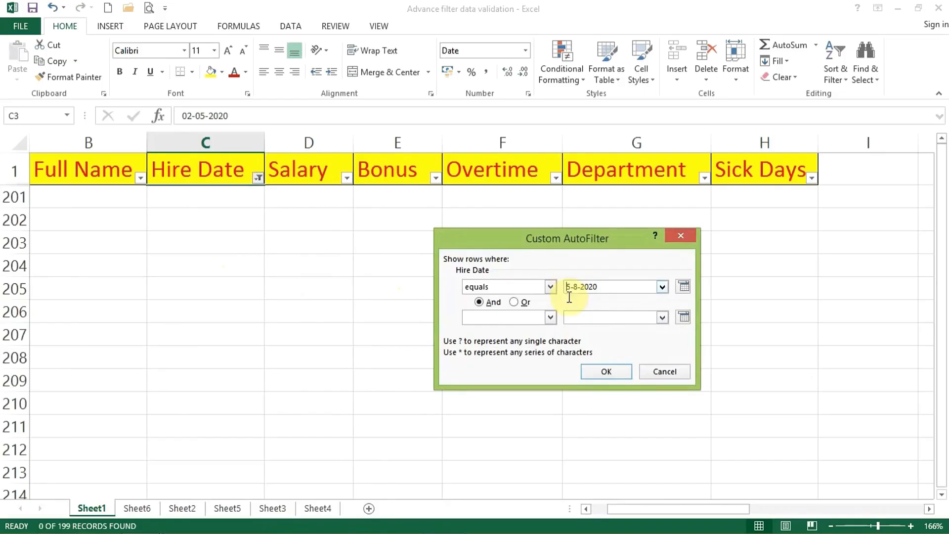
text(0)
click(579, 285)
text(0)
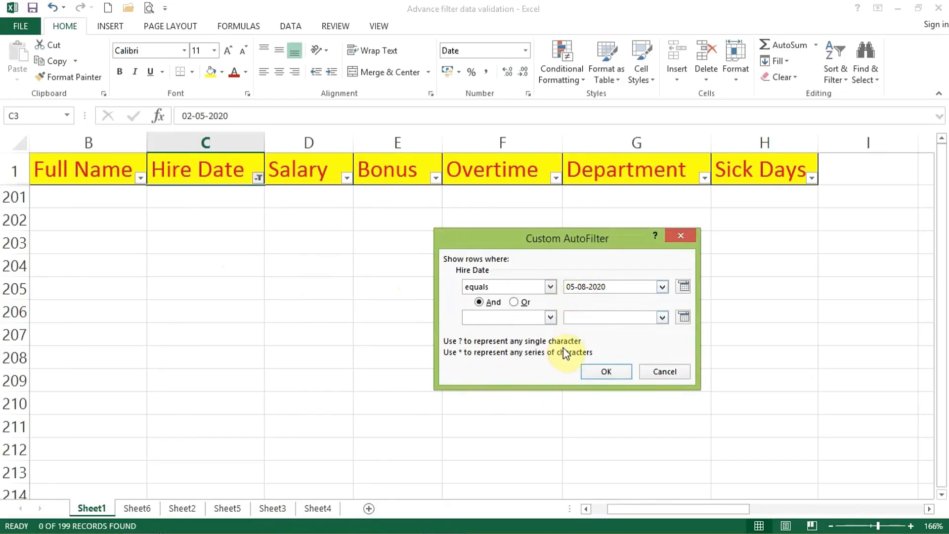
click(606, 372)
click(177, 196)
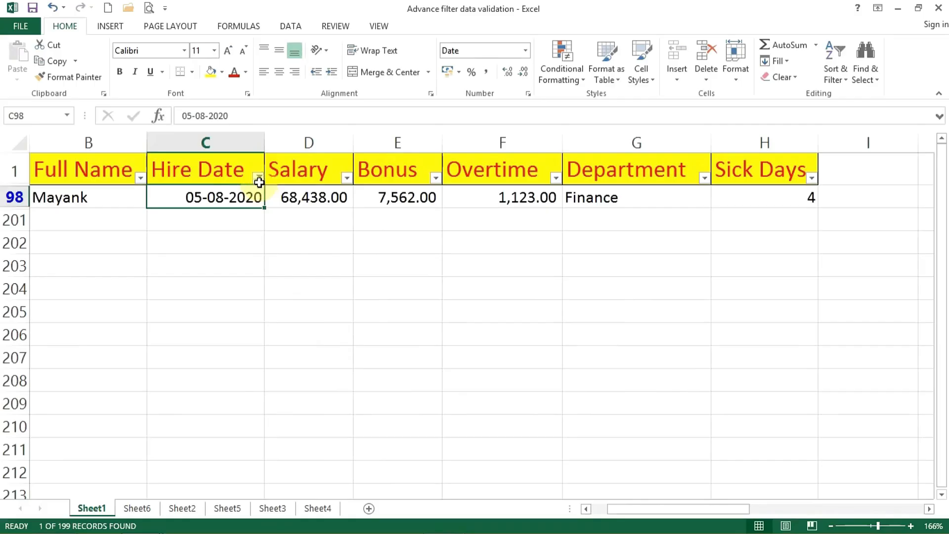
Open a custom Before date filter for Hire Date.
click(258, 177)
mouse_move(225, 278)
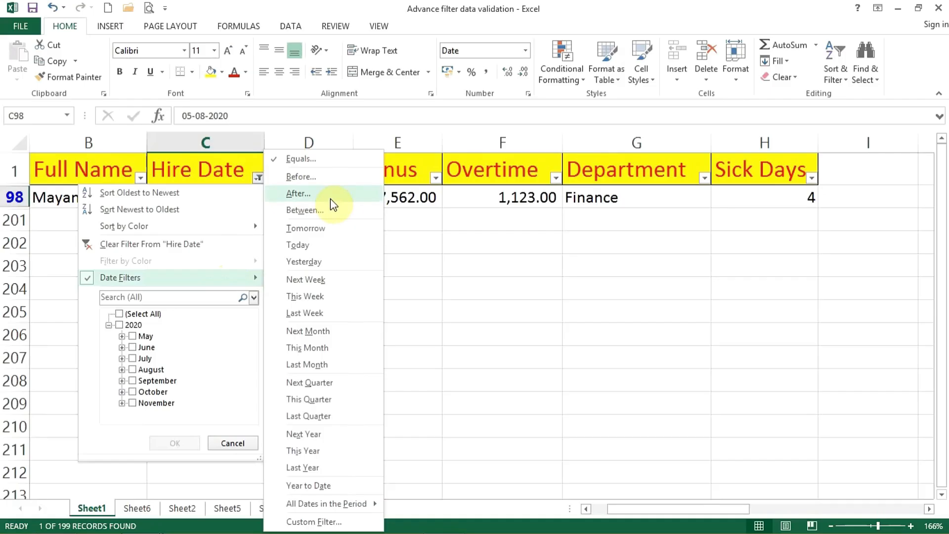
click(317, 176)
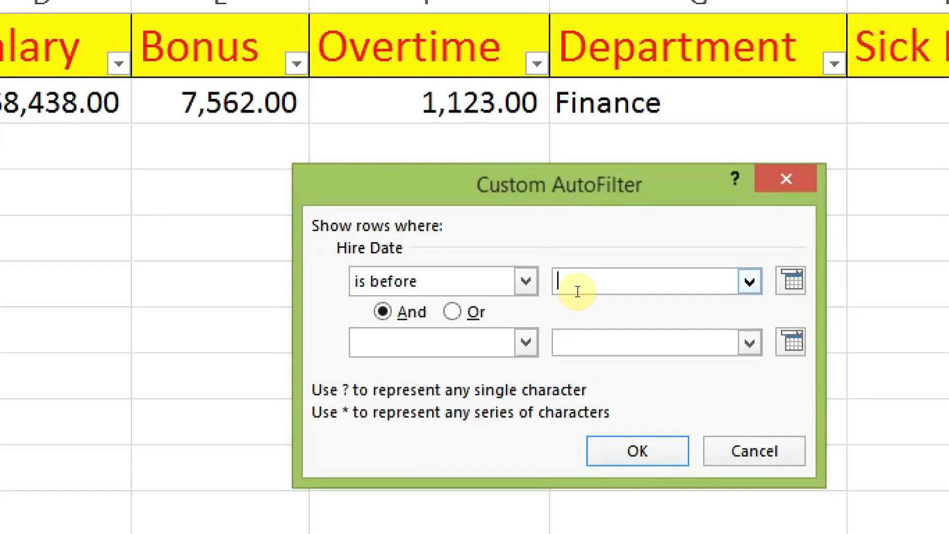
Try 01-09-2020 from the calendar and 27-08-2020 from the existing dates as the filter limit, and clear the entry.
key(Tab)
key(space)
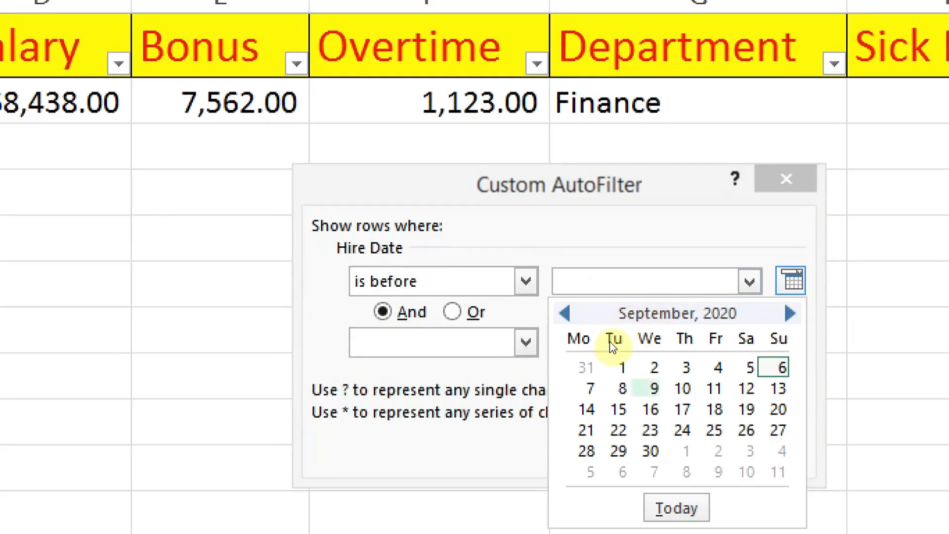
click(622, 367)
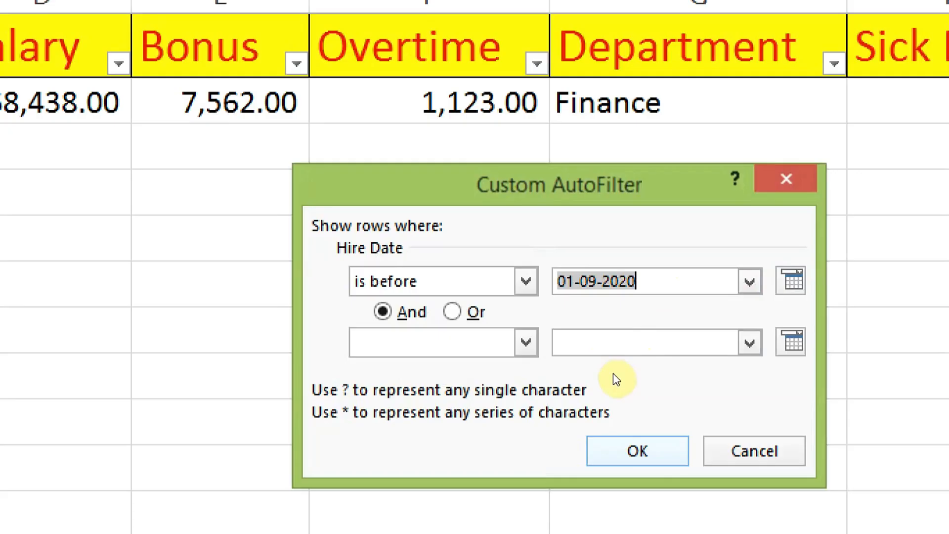
click(665, 288)
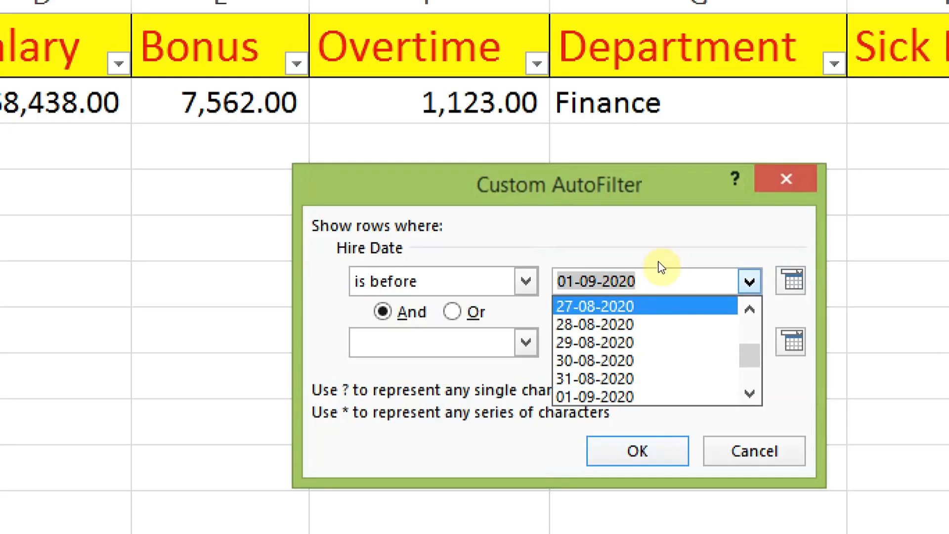
click(626, 286)
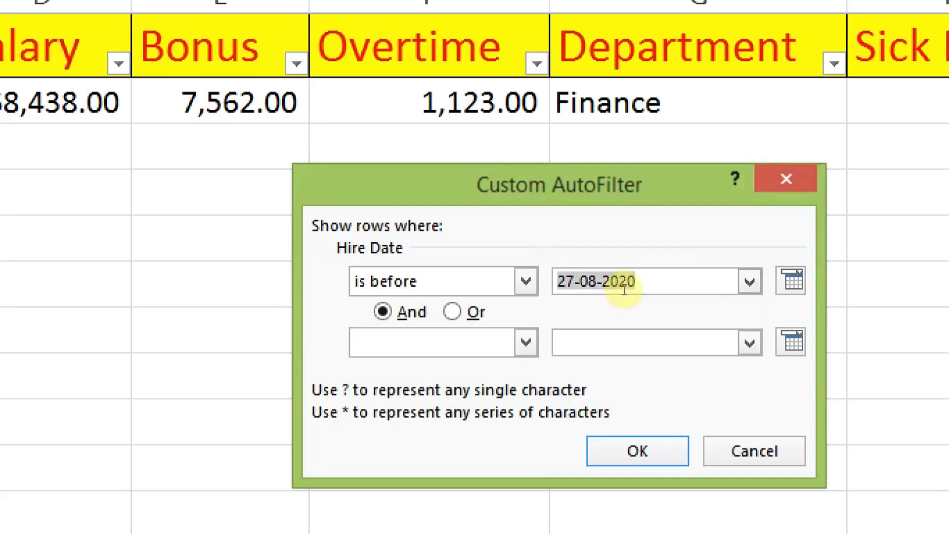
key(BackSpace)
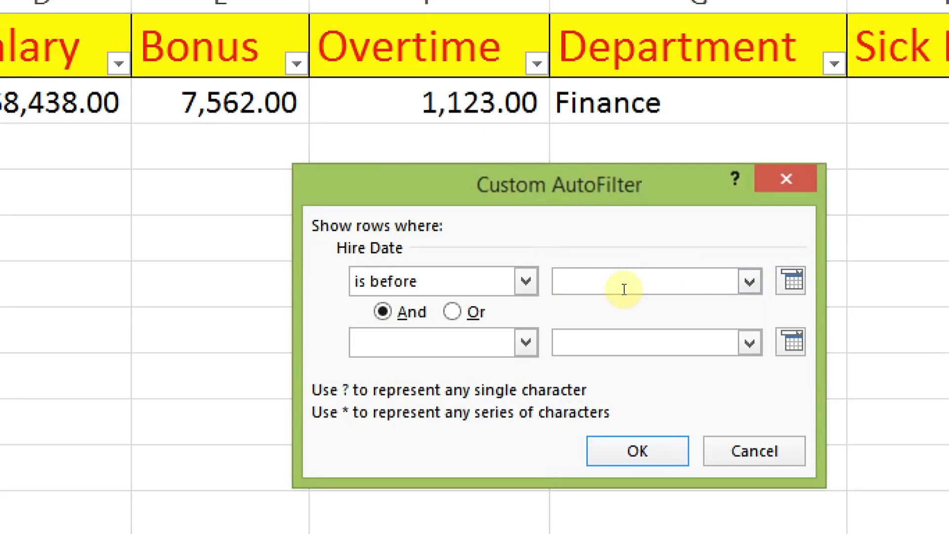
Filter Hire Date for dates before 01-06-2020, and look through the filtered rows from first to last date.
text(1-06-2020)
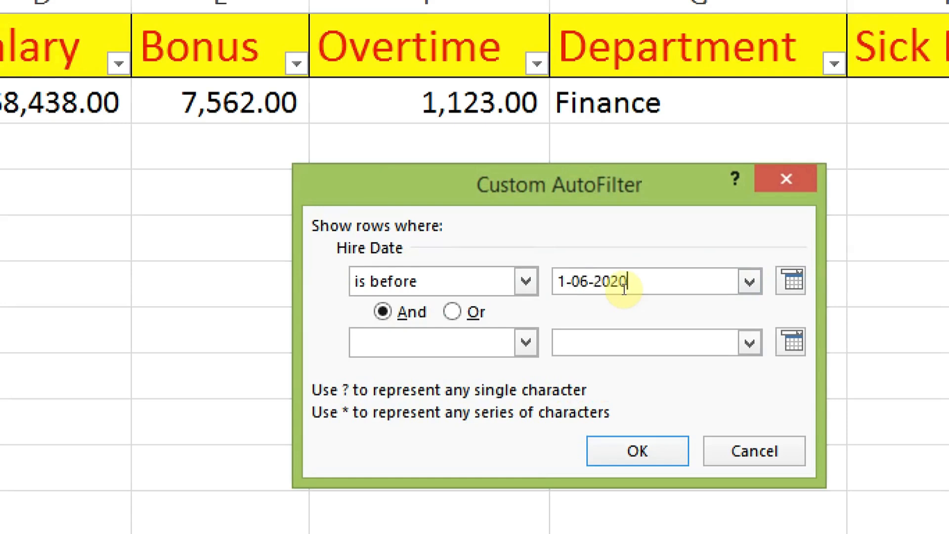
click(563, 282)
text(0)
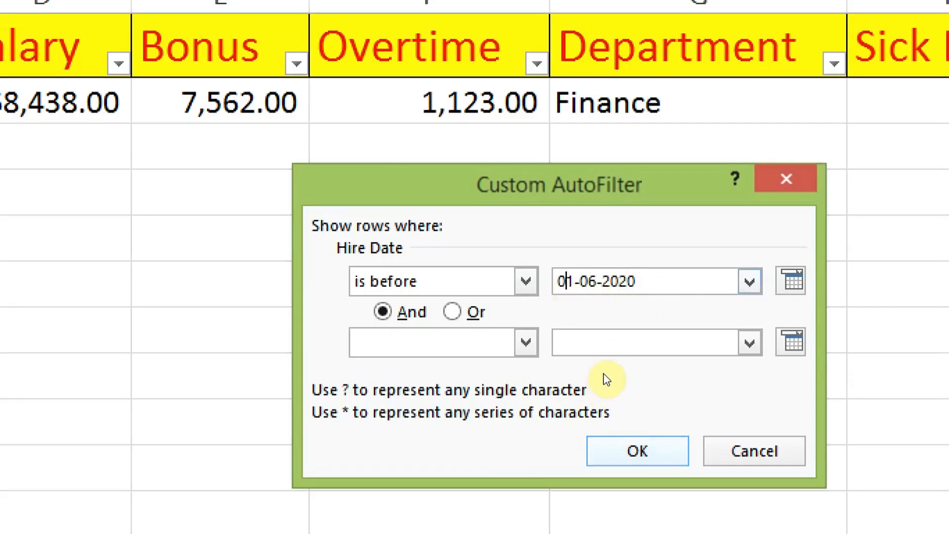
key(Return)
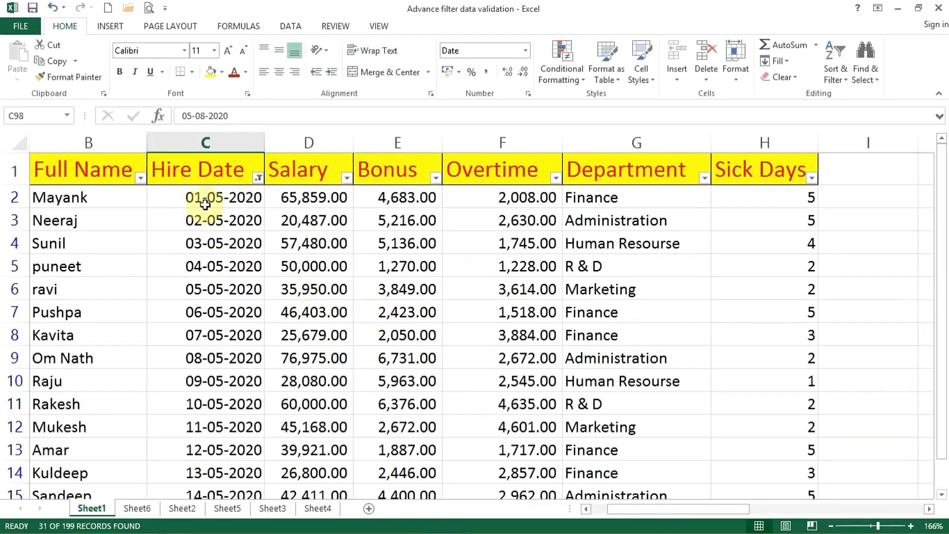
click(206, 201)
scroll(222, 239, down, 8)
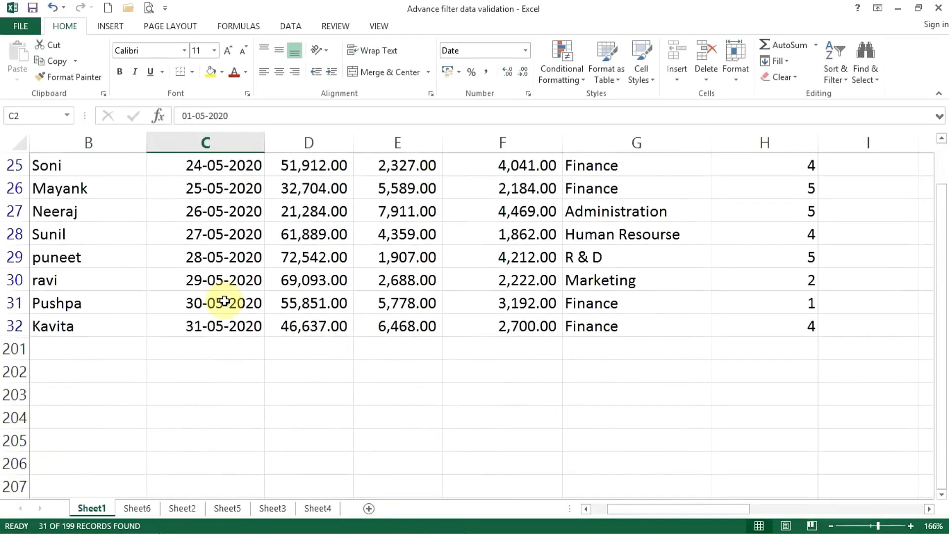
scroll(216, 352, up, 4)
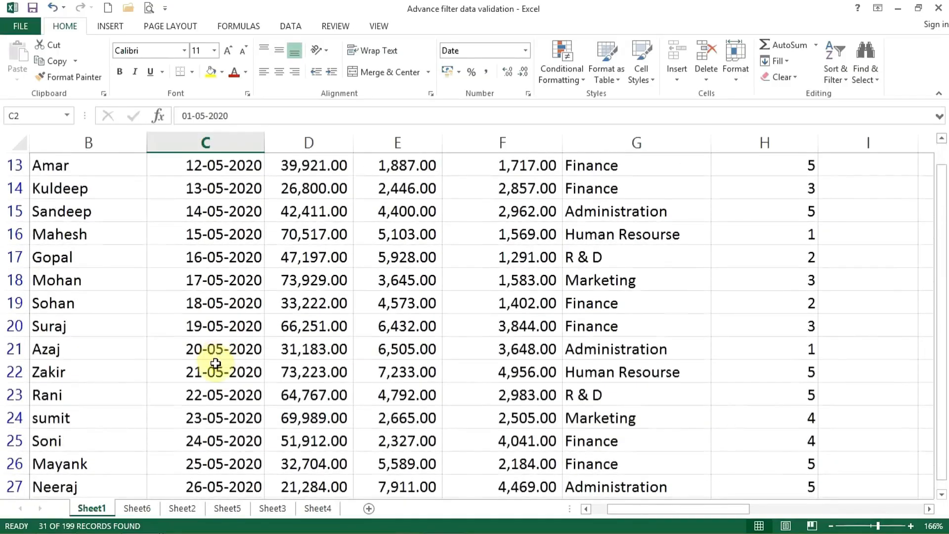
scroll(210, 341, down, 5)
click(191, 281)
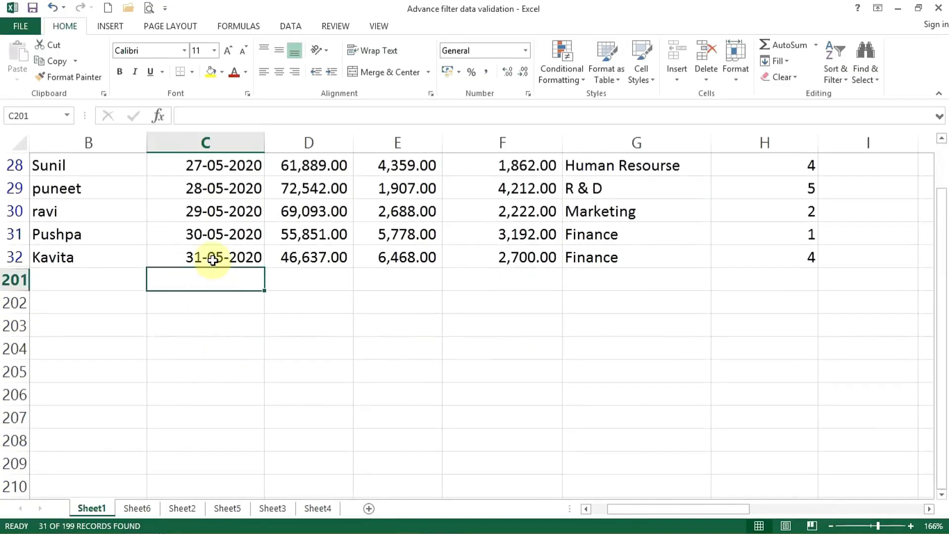
scroll(186, 314, up, 9)
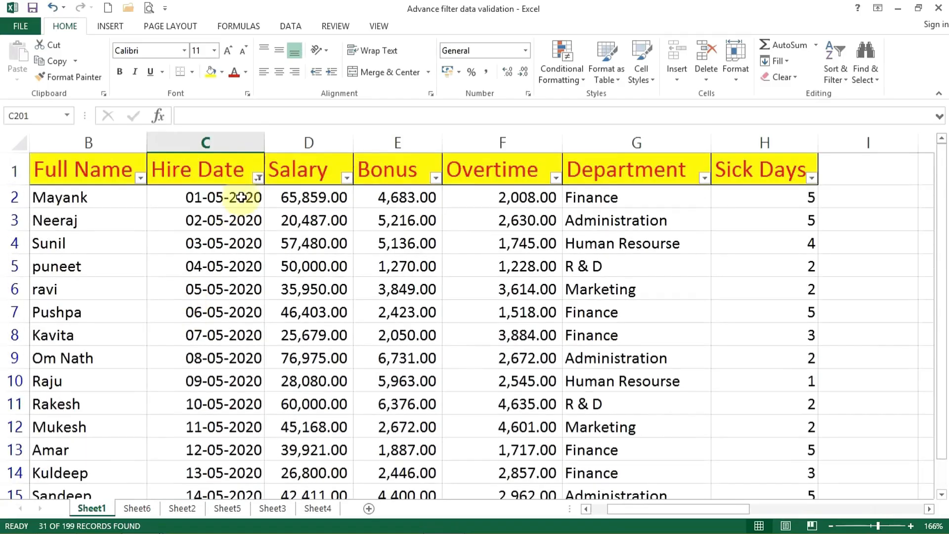
Change the Hire Date filter to dates after 01-06-2020, and select the first filtered date.
click(257, 180)
mouse_move(248, 277)
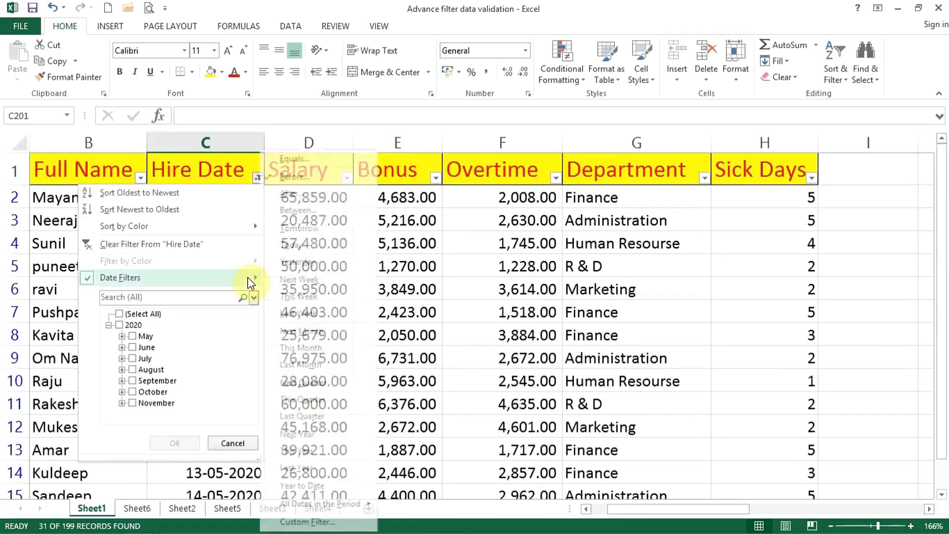
click(322, 192)
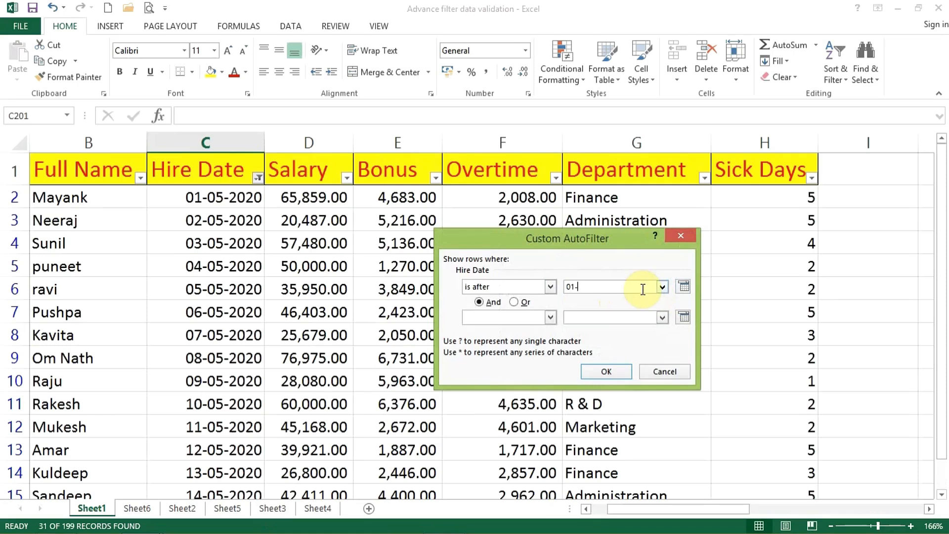
text(06-202)
key(Return)
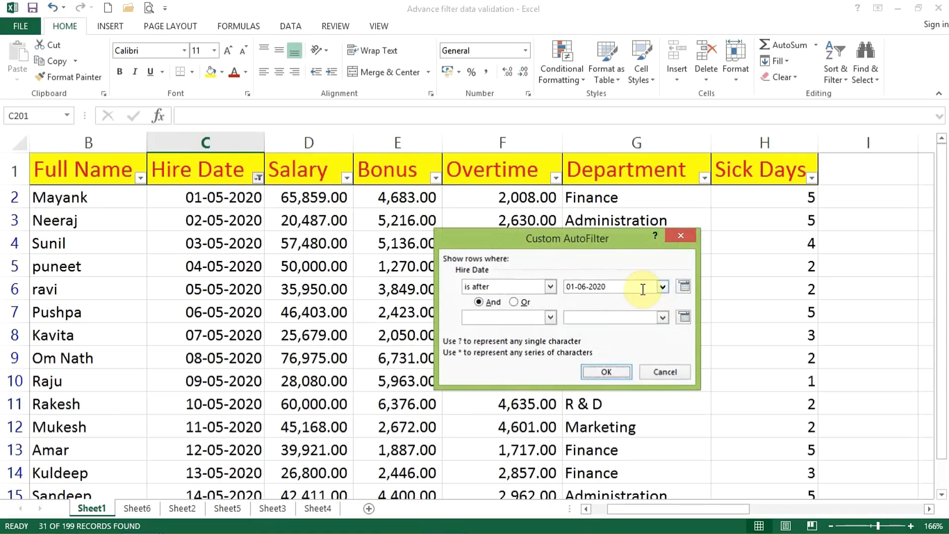
click(210, 199)
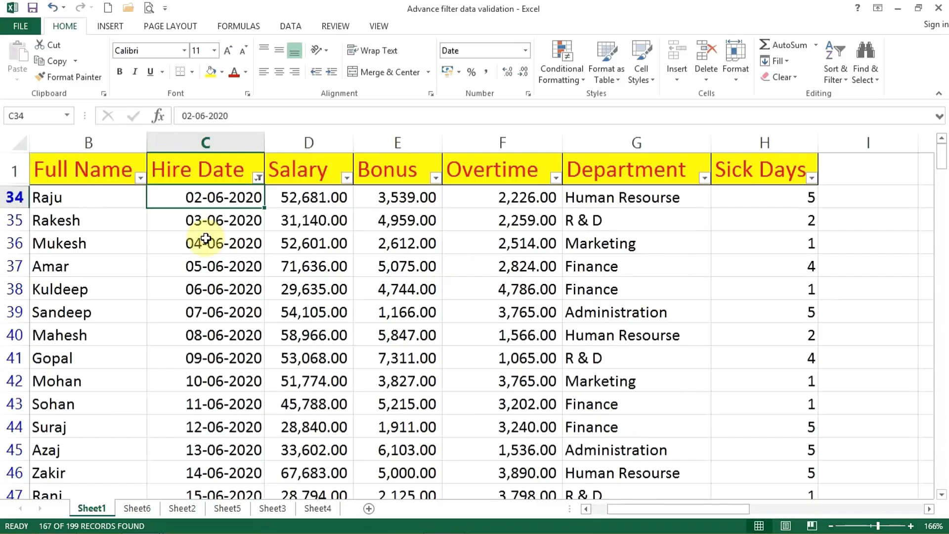
Change the Hire Date filter to Between 01-06-2020 and 30-06-2020, and look through the filtered rows.
click(258, 176)
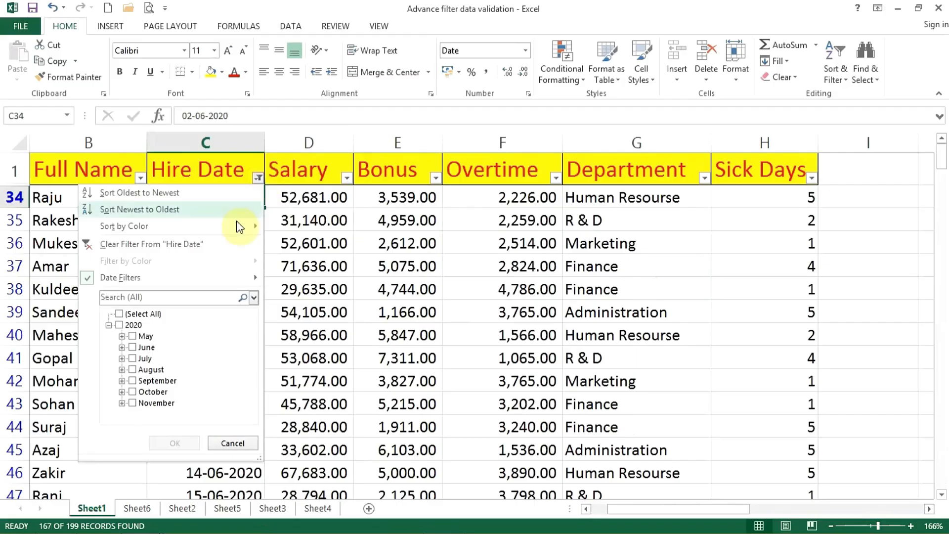
mouse_move(218, 277)
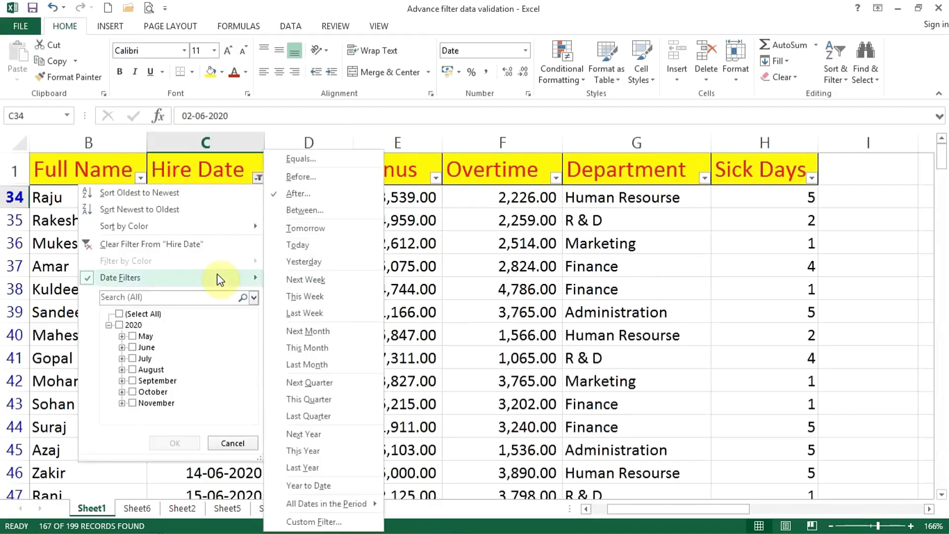
click(305, 210)
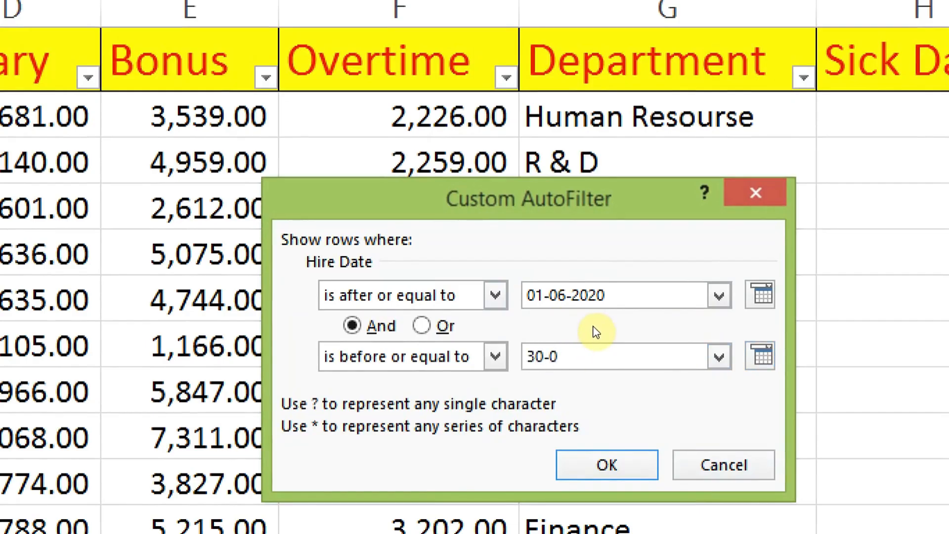
text(2020)
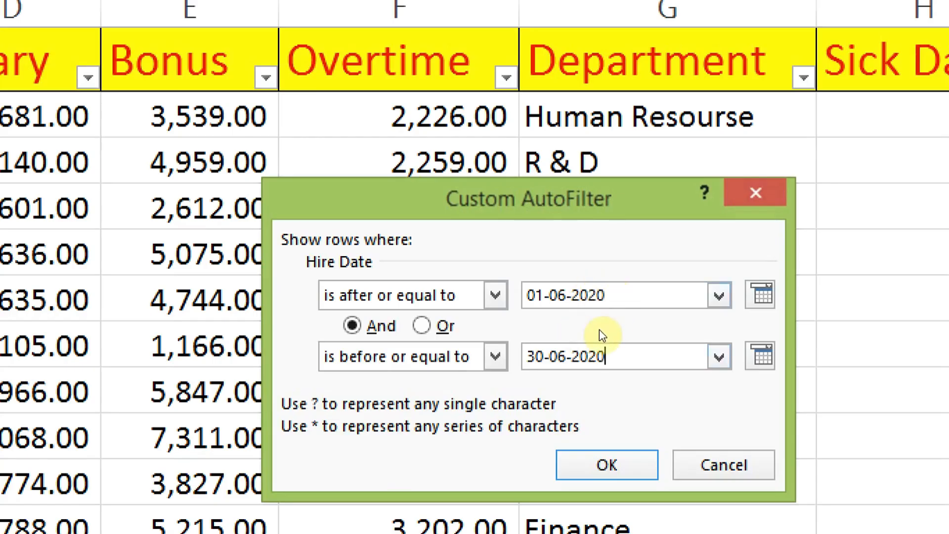
key(Return)
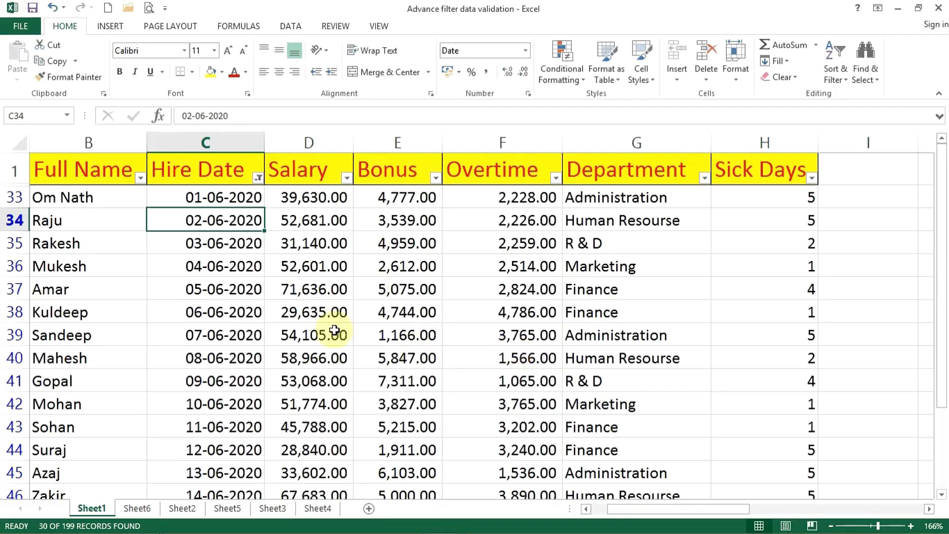
scroll(202, 346, down, 15)
scroll(202, 320, up, 10)
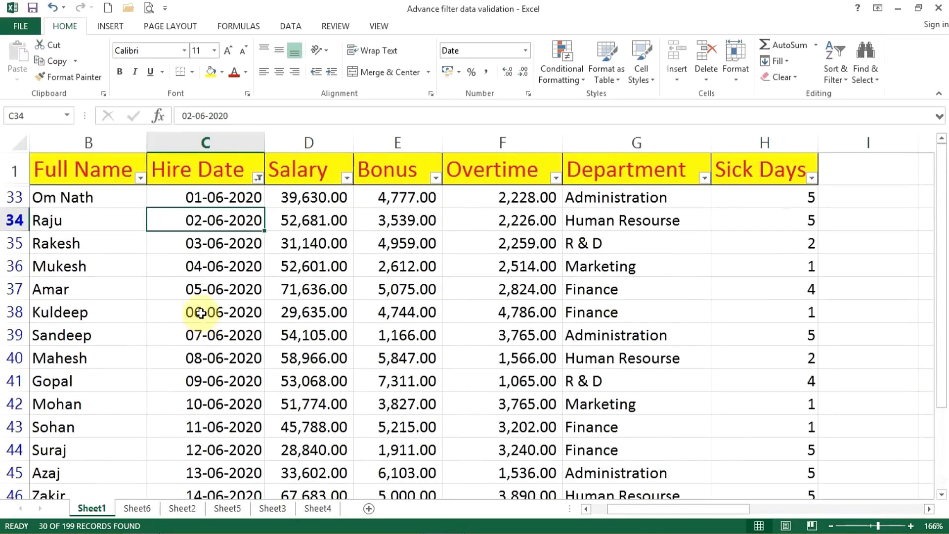
Change the Hire Date filter to Tomorrow, and select the filtered date.
click(258, 177)
mouse_move(211, 274)
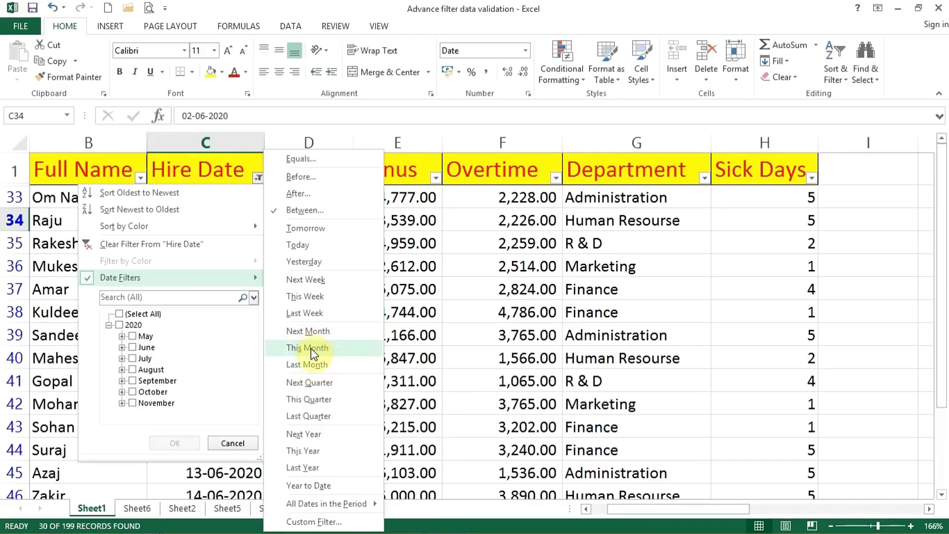
click(307, 229)
click(252, 199)
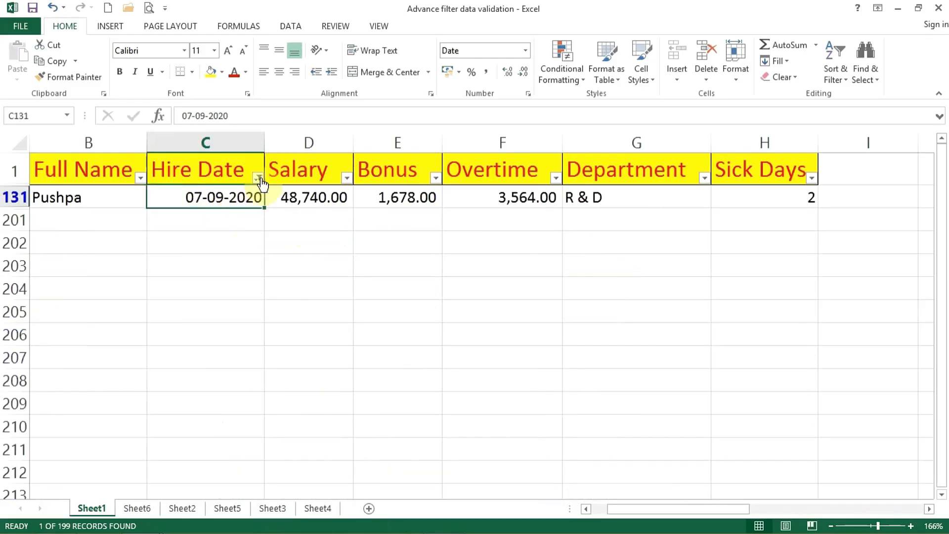
Change the Hire Date filter to Today, and switch it to Yesterday.
click(258, 179)
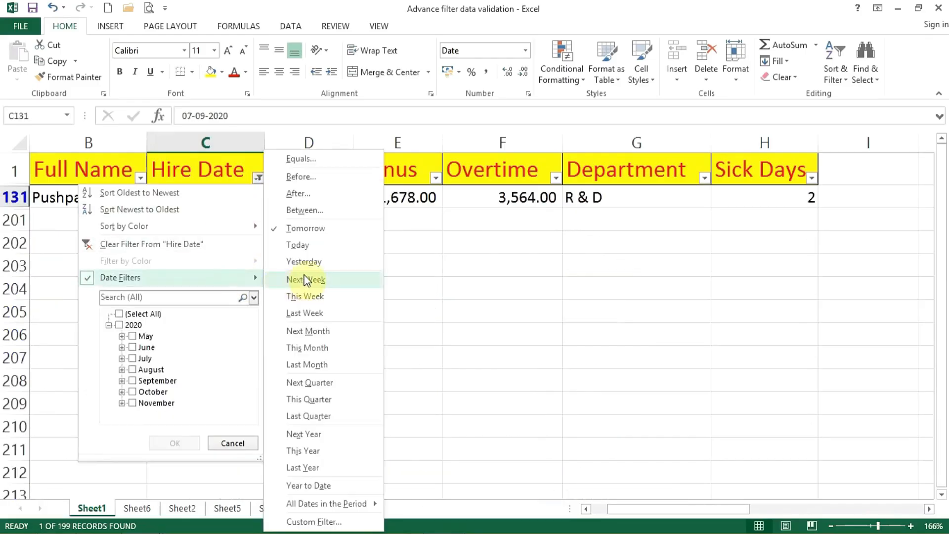
click(306, 280)
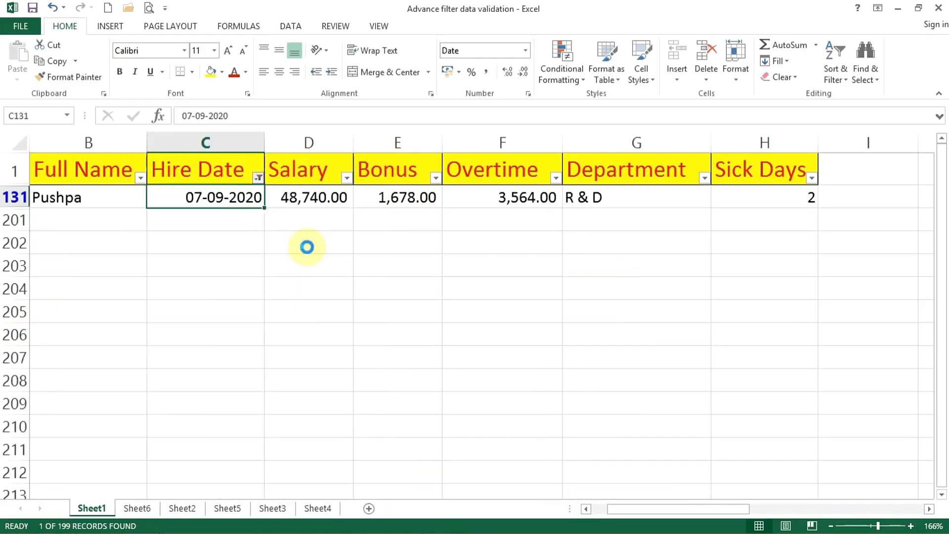
click(258, 179)
mouse_move(230, 278)
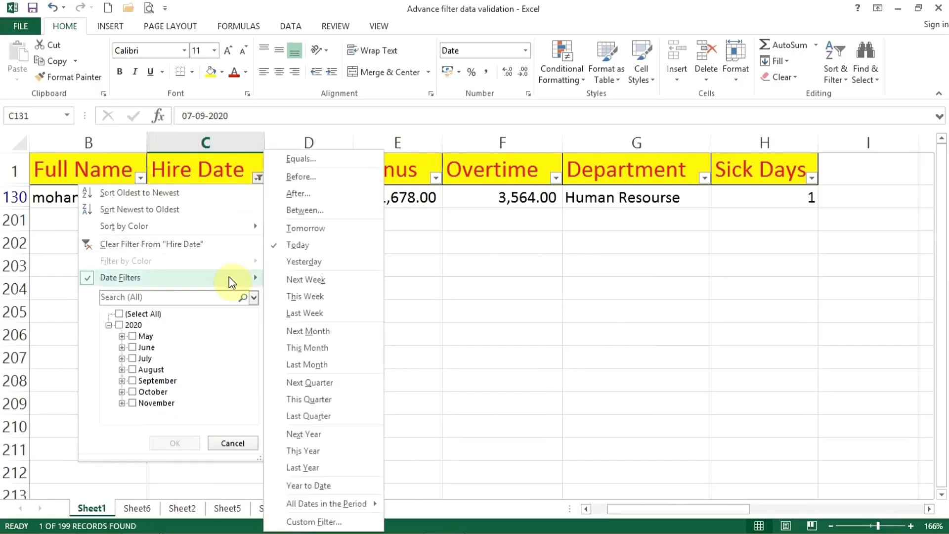
click(309, 262)
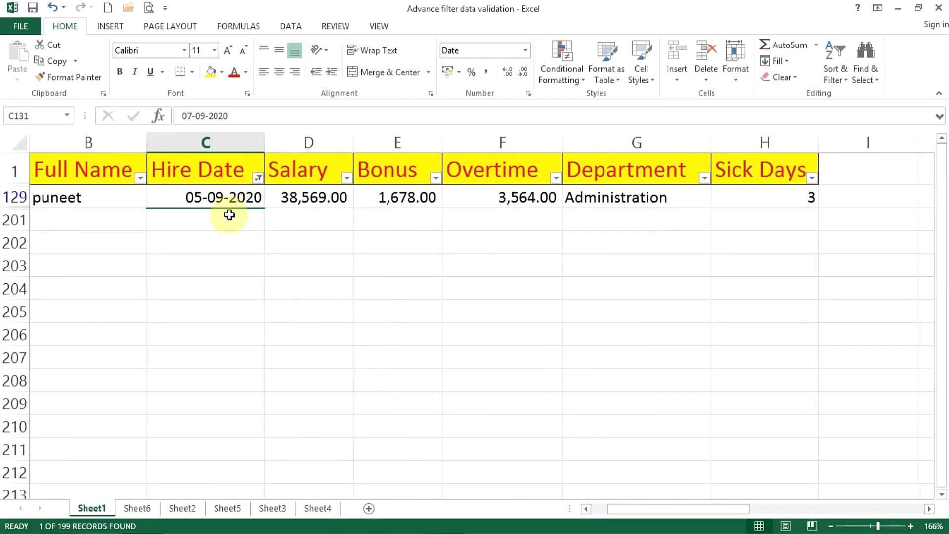
Change the Hire Date filter to Next Week, and switch it to This Week.
click(258, 177)
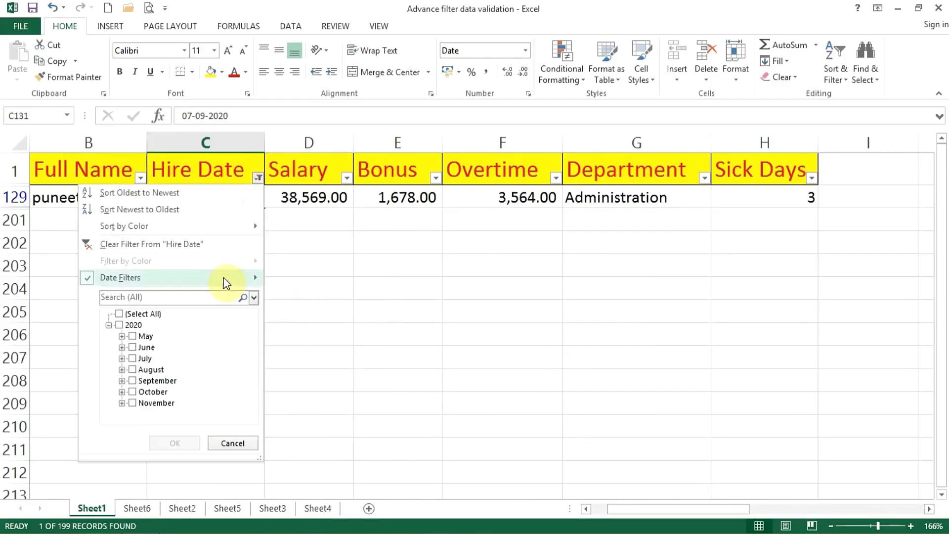
mouse_move(231, 282)
click(292, 280)
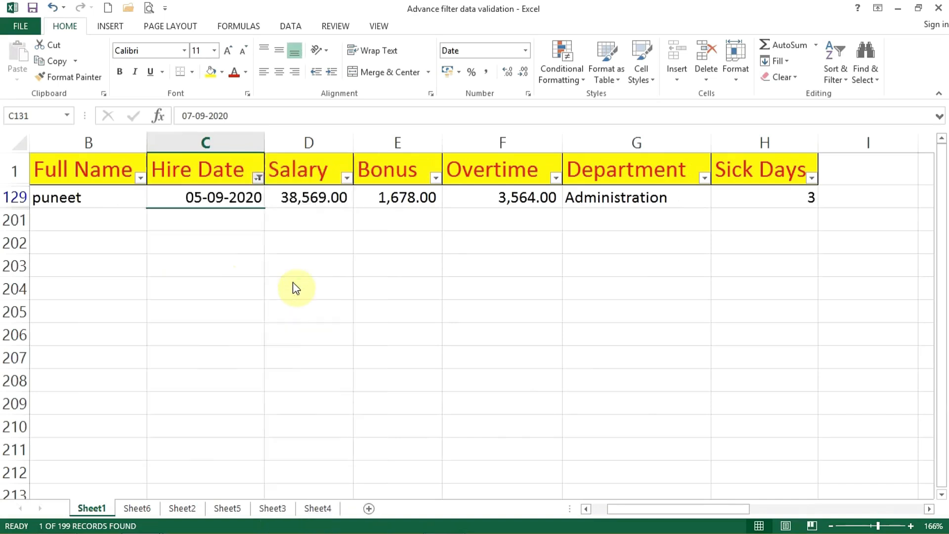
click(258, 177)
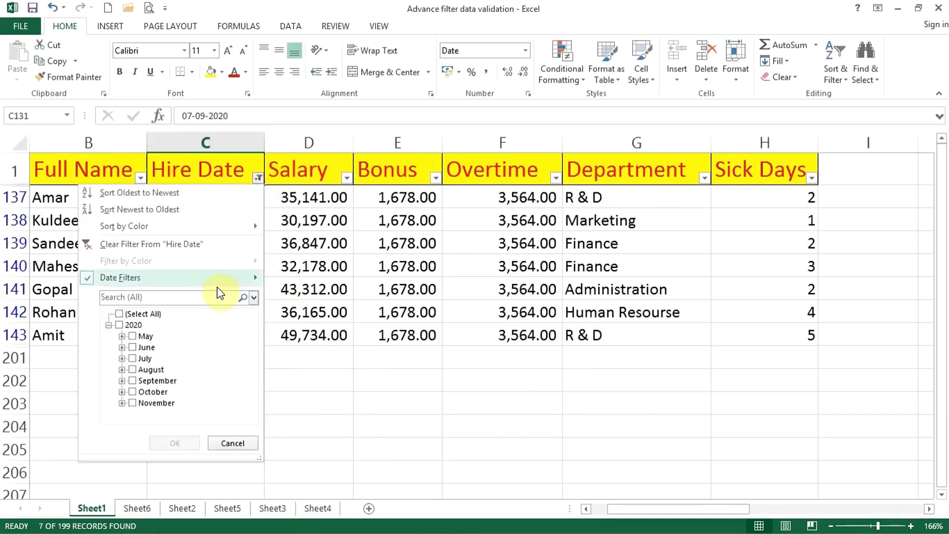
mouse_move(220, 282)
click(282, 290)
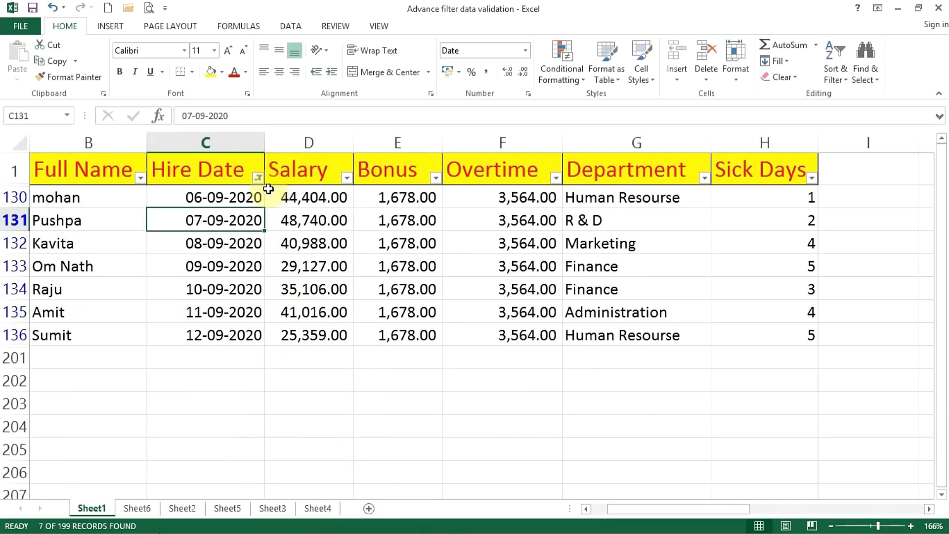
Change the Hire Date filter to Last Week, and select the first filtered date.
click(257, 177)
mouse_move(207, 285)
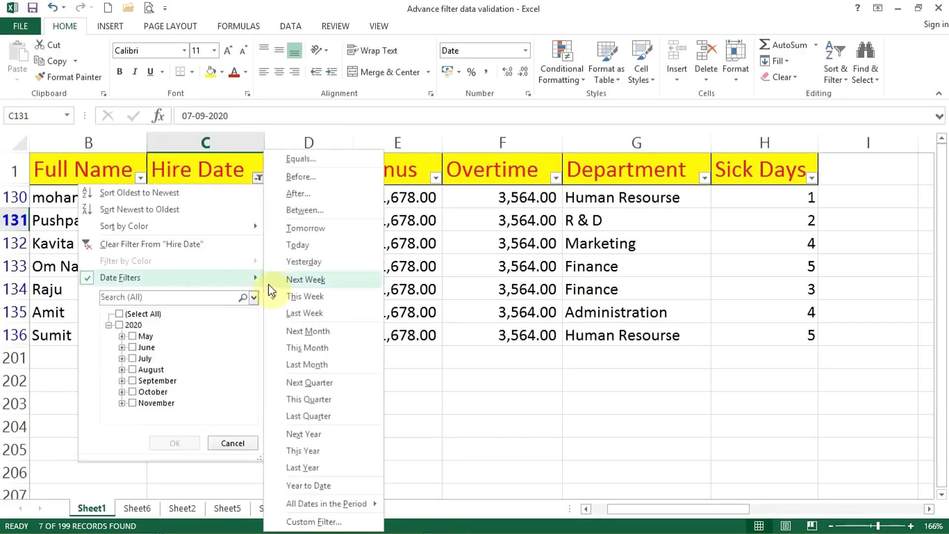
click(289, 310)
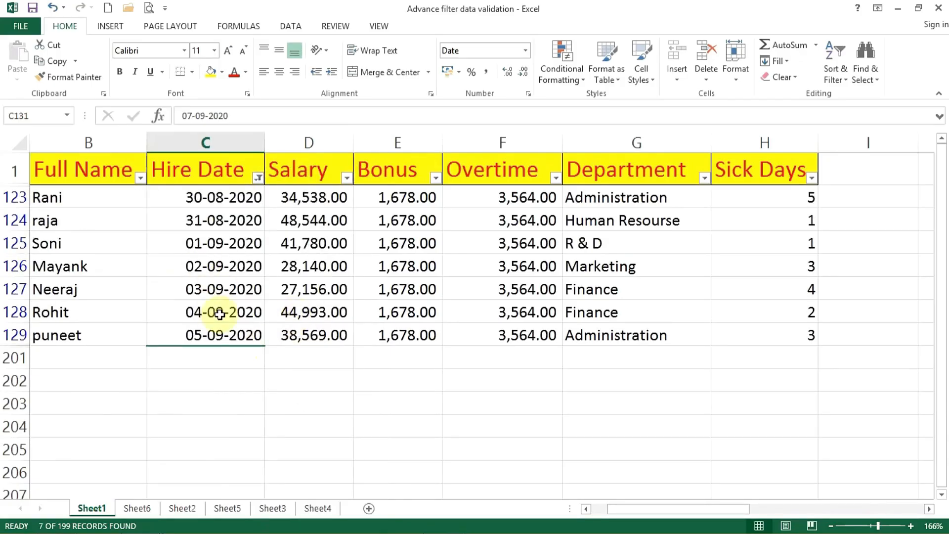
click(217, 200)
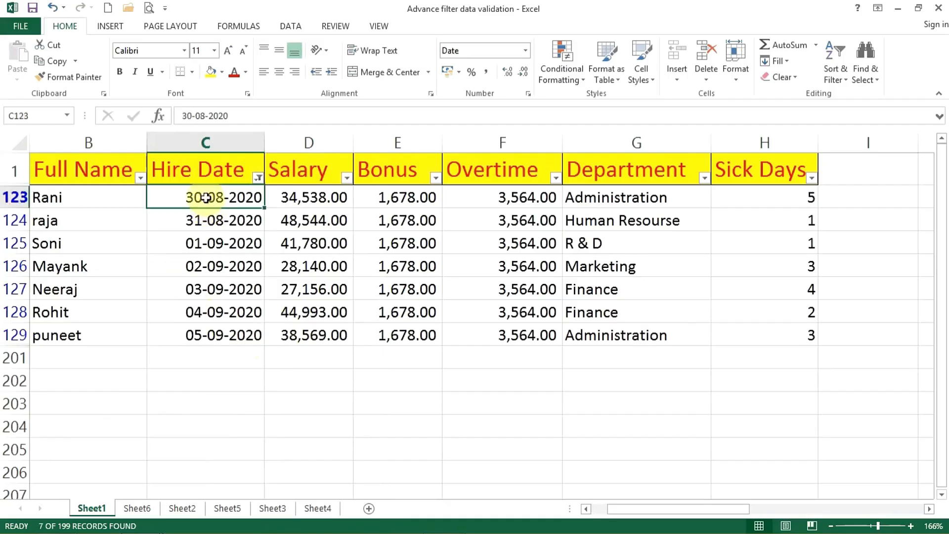
Change the Hire Date filter to This Month, and look through the filtered rows.
click(258, 178)
mouse_move(164, 279)
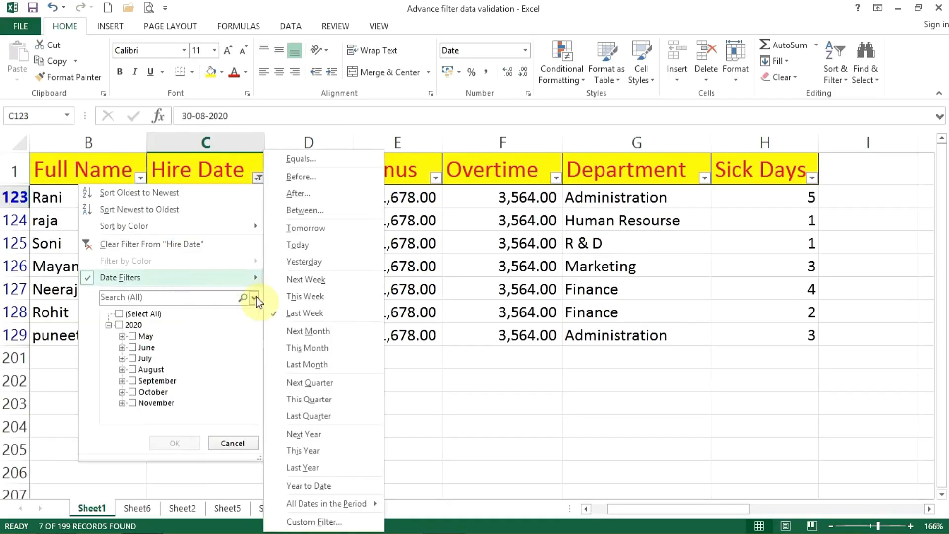
click(281, 351)
scroll(212, 339, down, 4)
scroll(209, 348, up, 4)
scroll(222, 243, down, 20)
scroll(222, 251, up, 20)
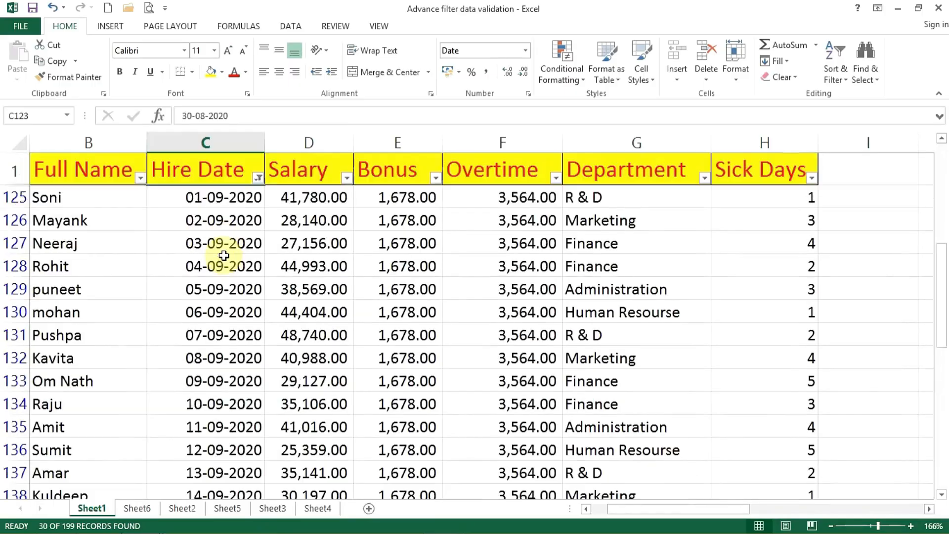
Change the Hire Date filter to This Quarter, and look through the filtered rows from first to last date.
click(258, 179)
mouse_move(216, 279)
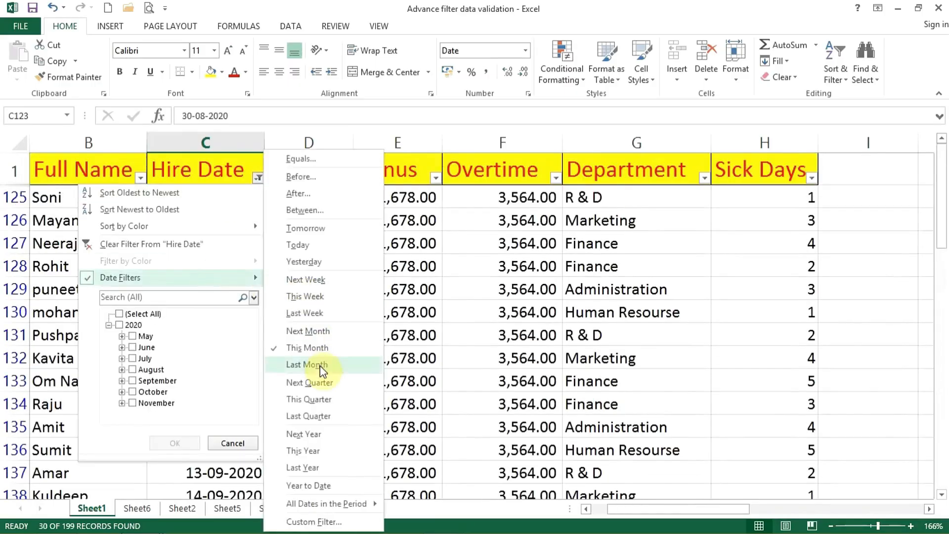
click(321, 402)
click(214, 246)
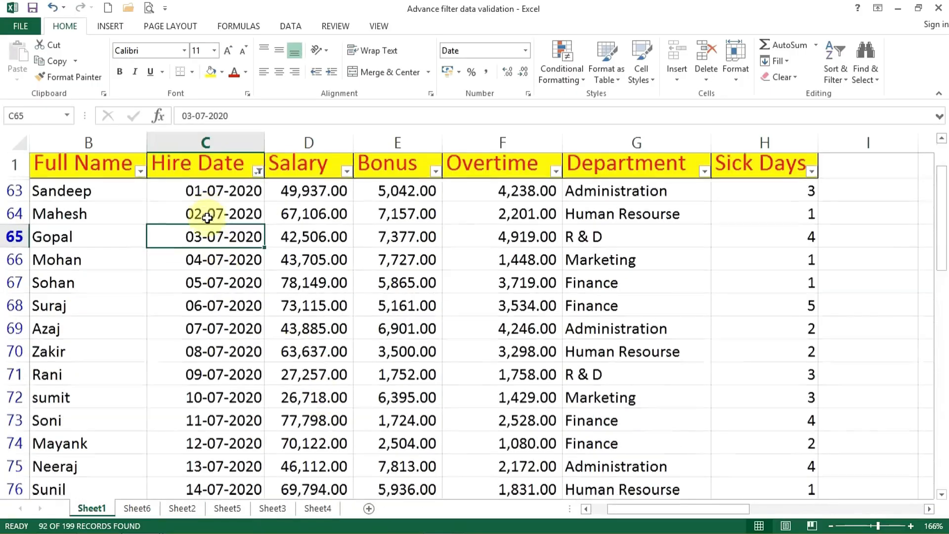
scroll(207, 218, down, 10)
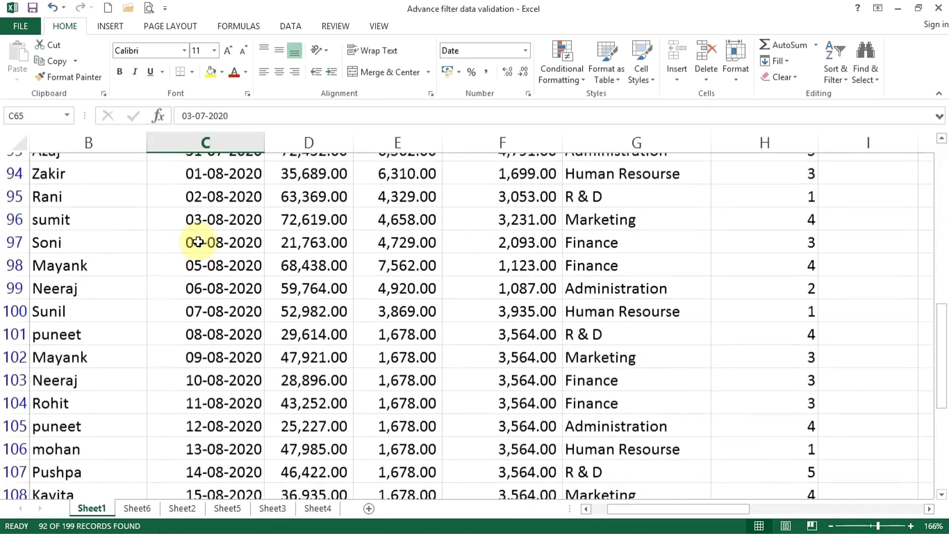
scroll(198, 244, down, 5)
scroll(194, 253, down, 5)
scroll(188, 258, down, 5)
scroll(186, 265, down, 4)
scroll(186, 265, up, 5)
scroll(185, 264, up, 20)
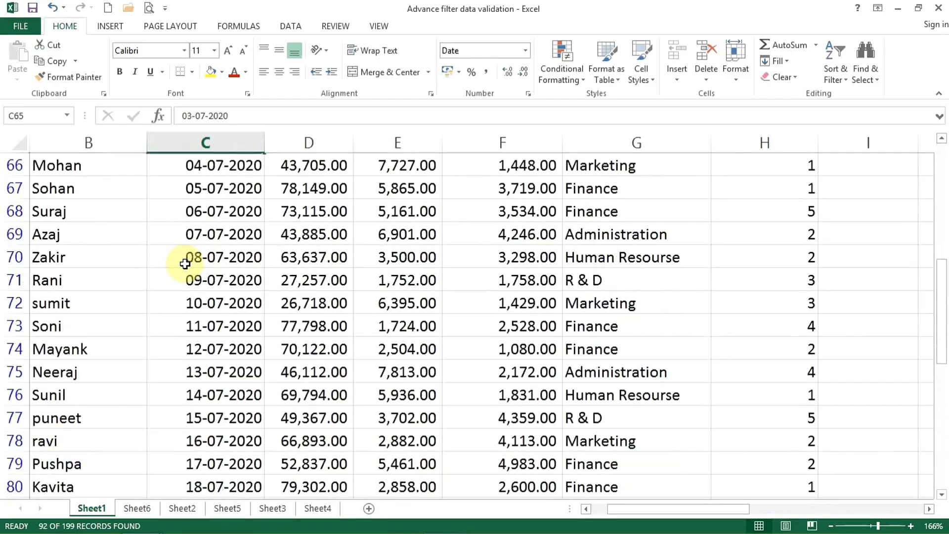
scroll(185, 263, up, 2)
Change the Hire Date filter to Year to Date, and look through the filtered rows.
click(258, 177)
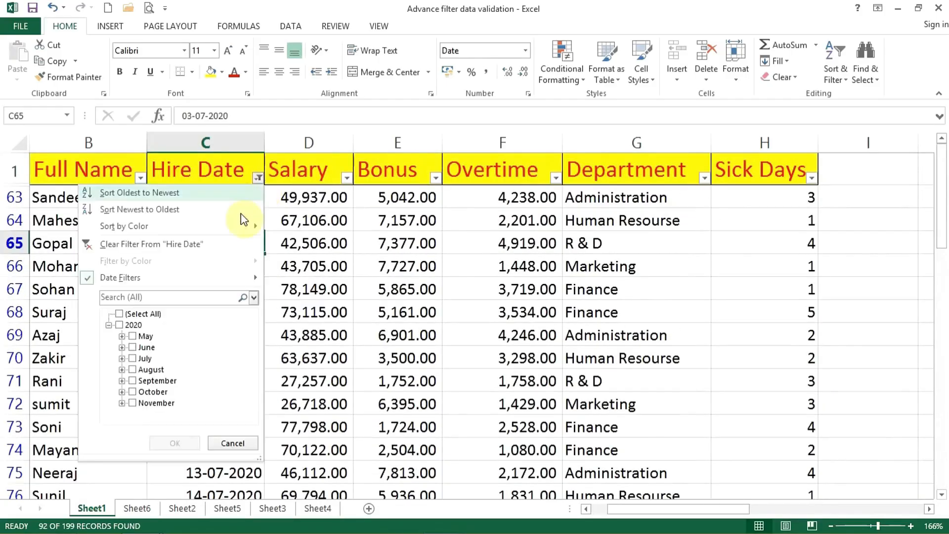
mouse_move(241, 279)
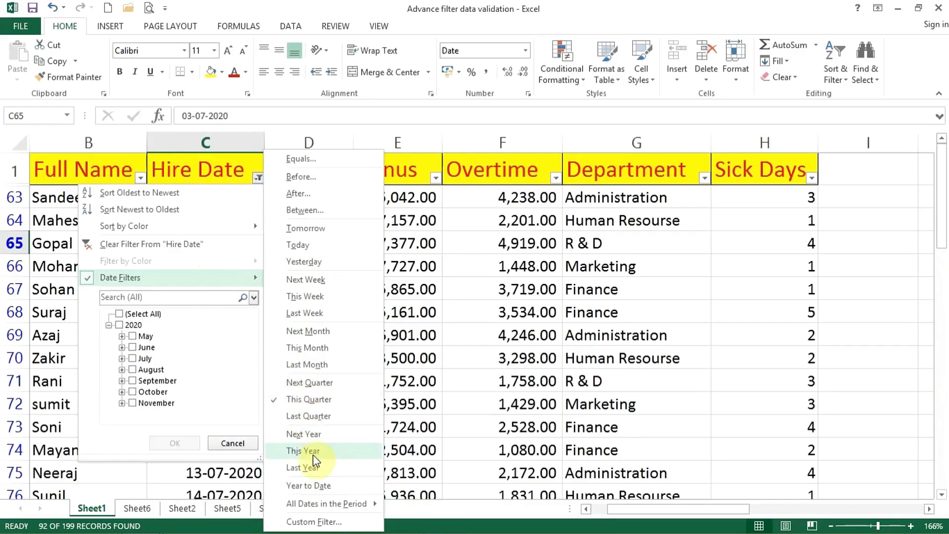
click(292, 486)
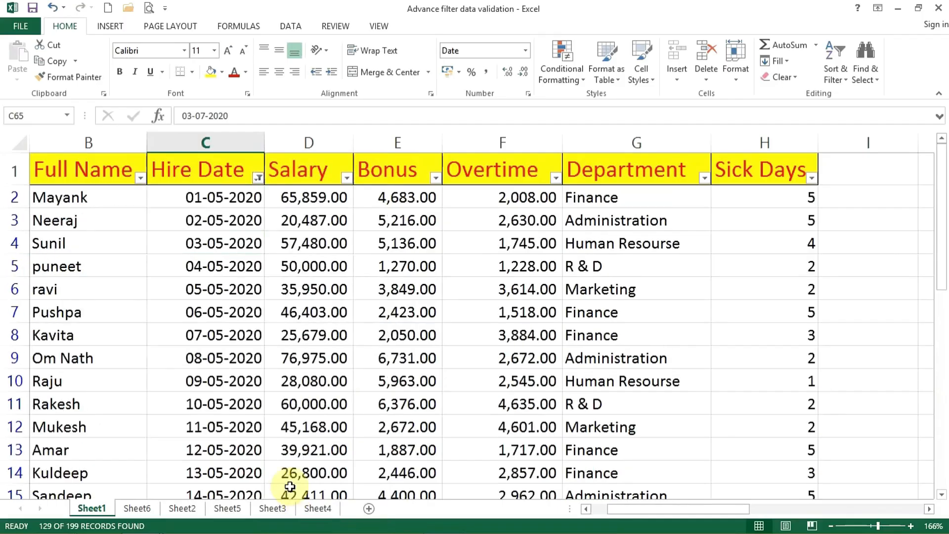
click(238, 265)
scroll(238, 265, down, 20)
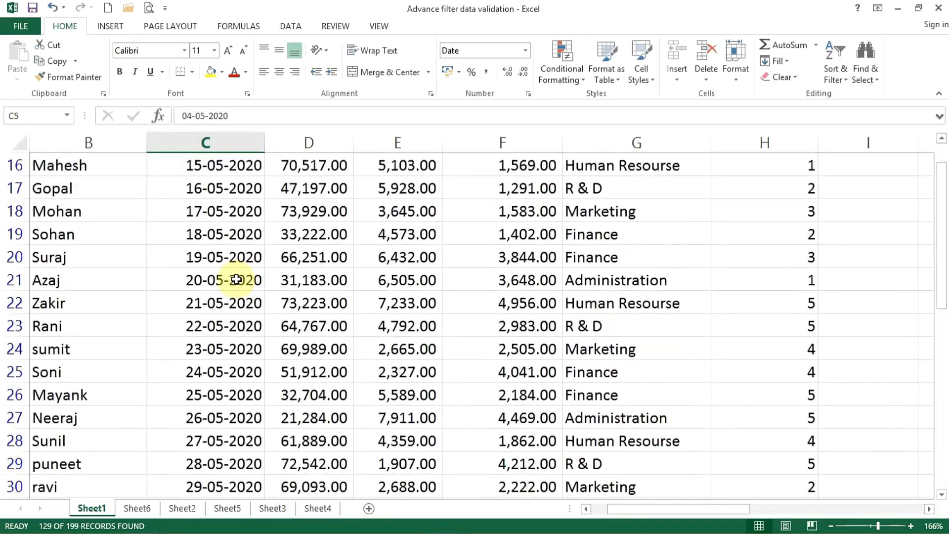
scroll(233, 286, down, 4)
scroll(233, 287, up, 20)
scroll(234, 285, up, 6)
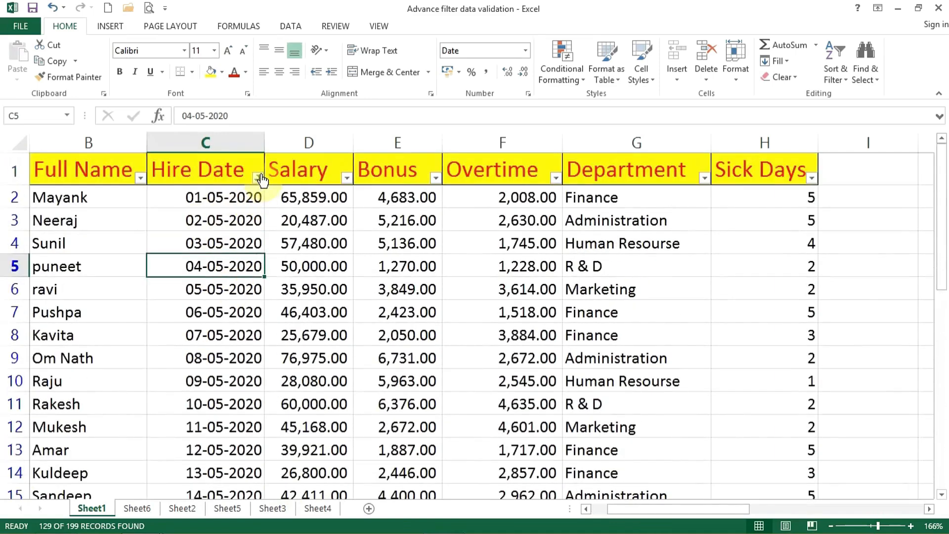
Clear the filter from the Hire Date column, and look over the unfiltered rows.
click(258, 177)
key(Escape)
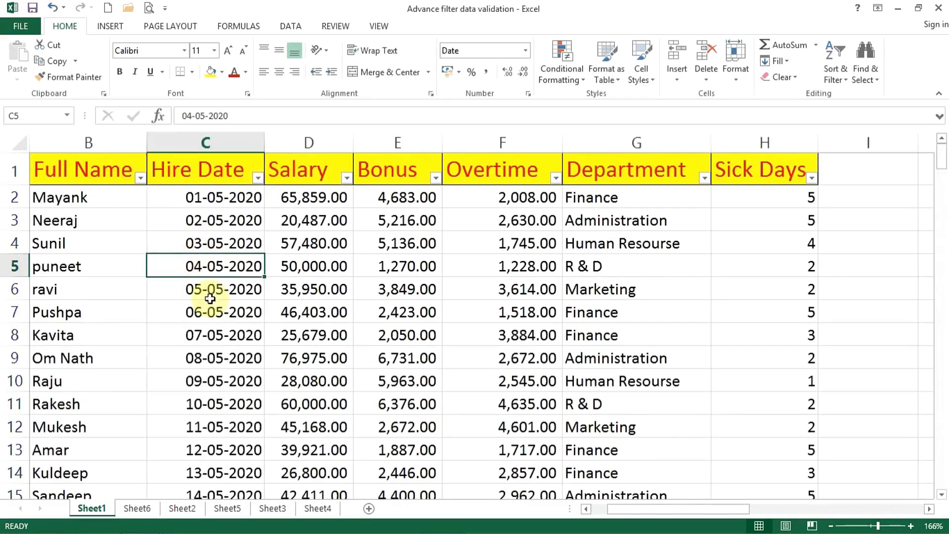
click(213, 310)
scroll(218, 346, down, 2)
scroll(218, 347, up, 2)
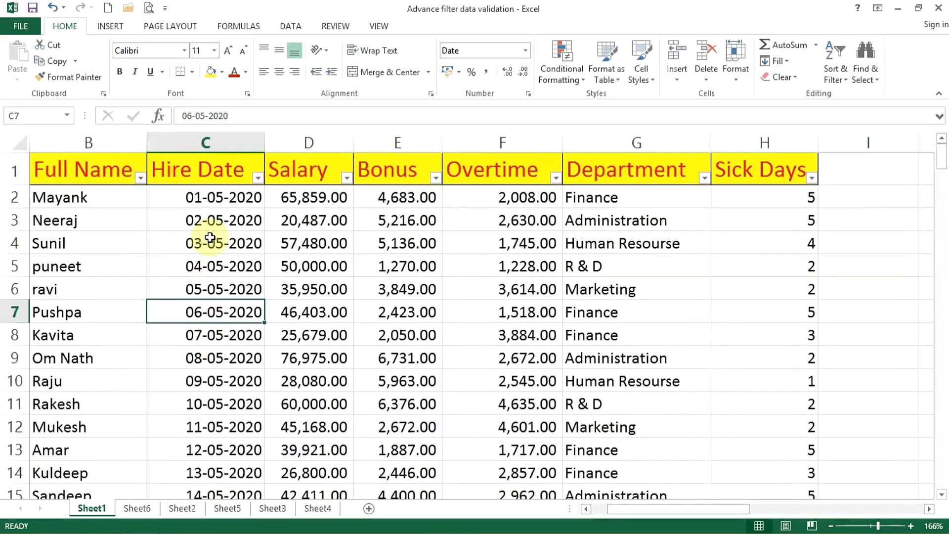
Check the last records of the full employee table, and return to the first hire date.
click(92, 366)
key(ctrl+Down)
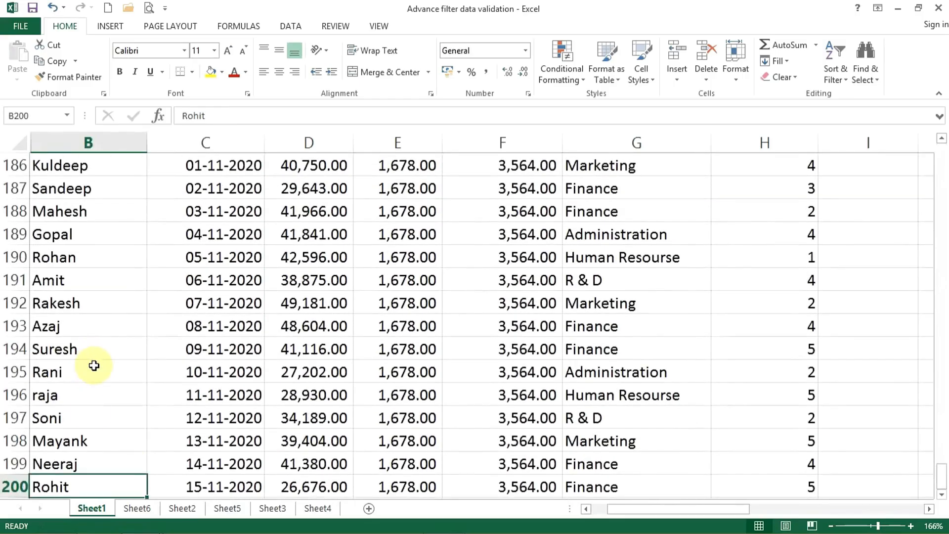
click(203, 421)
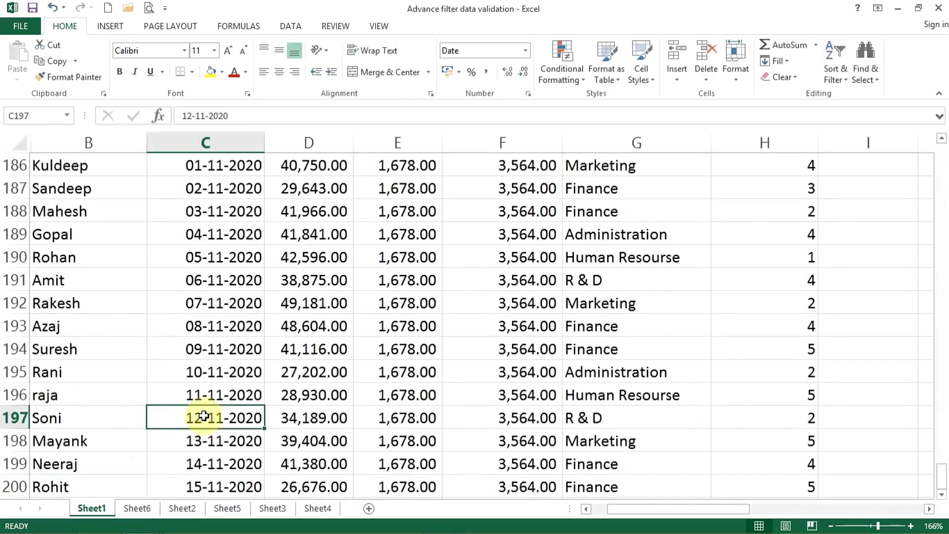
key(ctrl+Up)
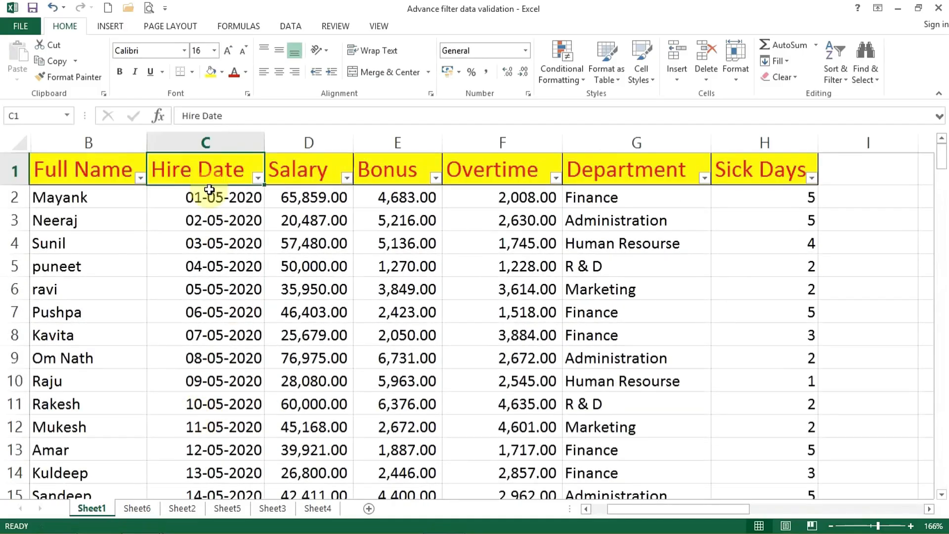
click(220, 197)
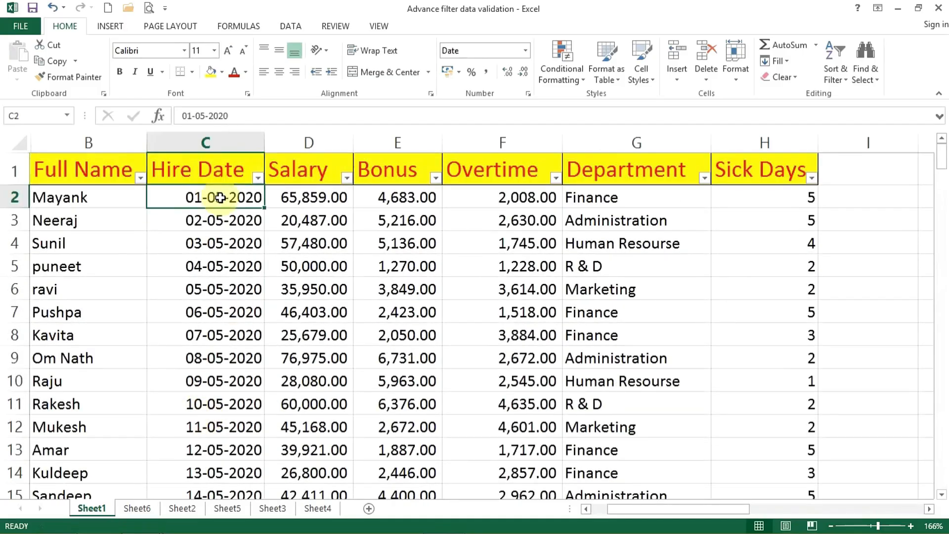
Filter Hire Date by all dates in the period July, and look through the filtered rows.
click(257, 177)
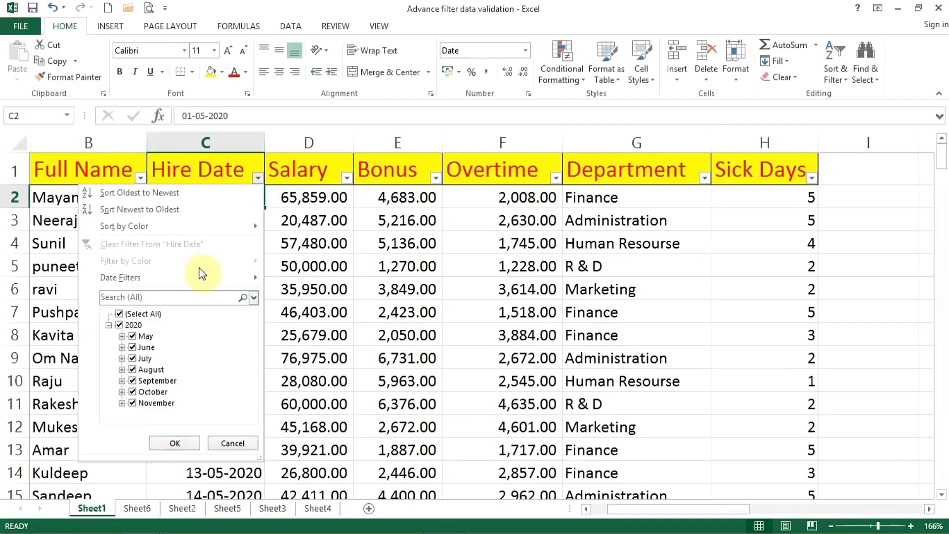
mouse_move(200, 277)
mouse_move(311, 506)
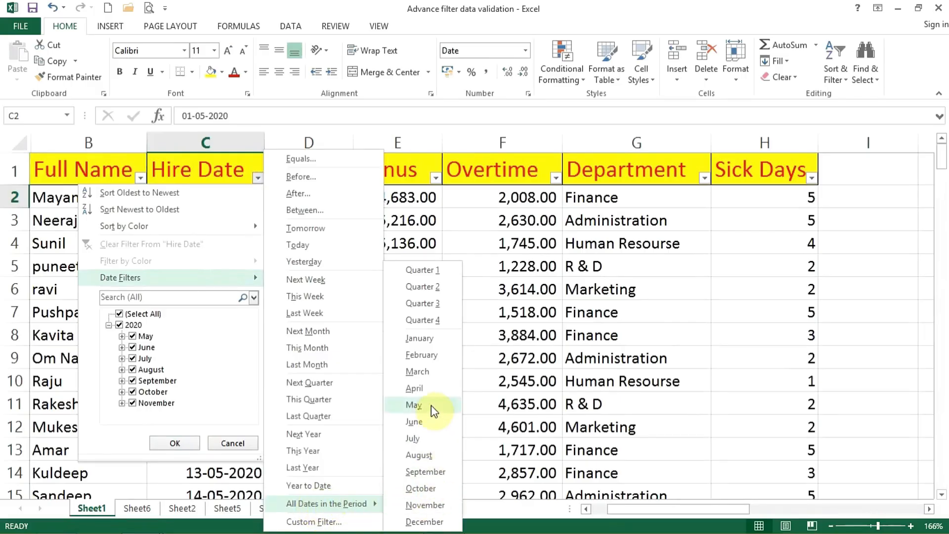
click(425, 439)
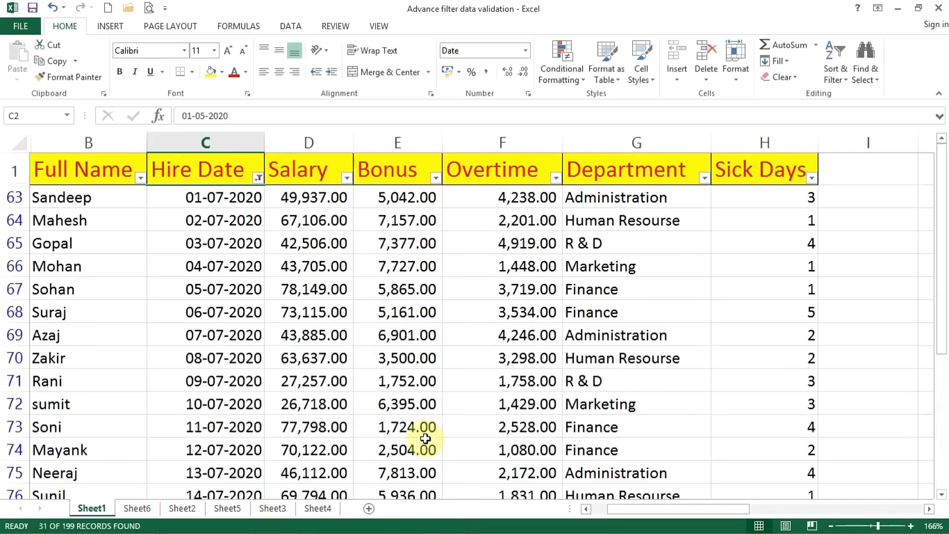
click(236, 288)
scroll(234, 287, down, 11)
scroll(235, 289, up, 7)
scroll(235, 289, up, 4)
Change the Hire Date filter to all dates in the period August, and look through the filtered rows.
click(258, 178)
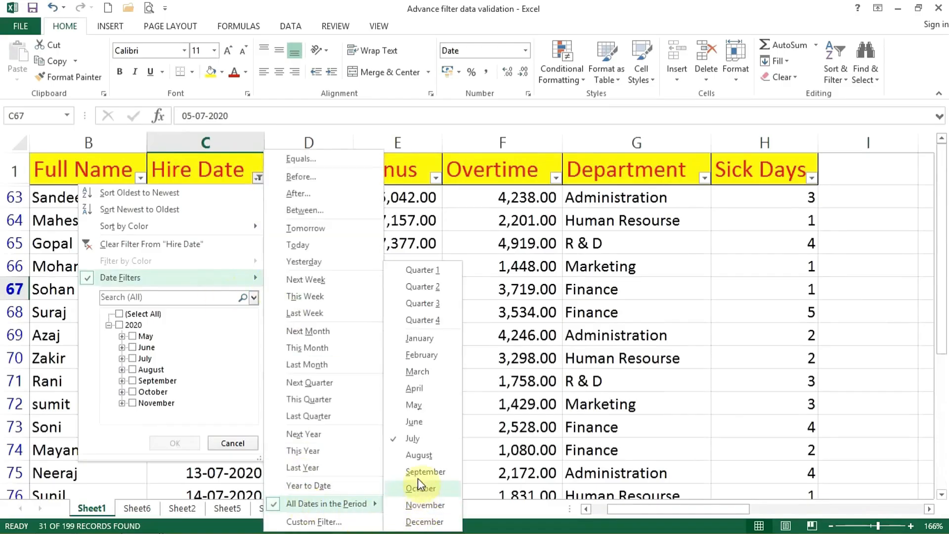
click(417, 453)
click(221, 410)
scroll(221, 415, down, 4)
scroll(221, 415, up, 4)
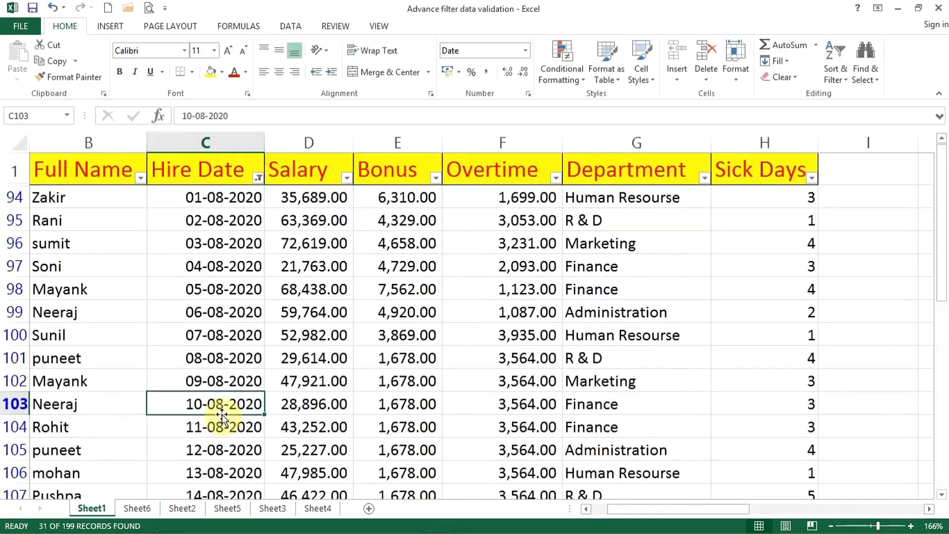
Change the Hire Date filter to all dates in the period Quarter 2, and look through the filtered rows.
click(258, 178)
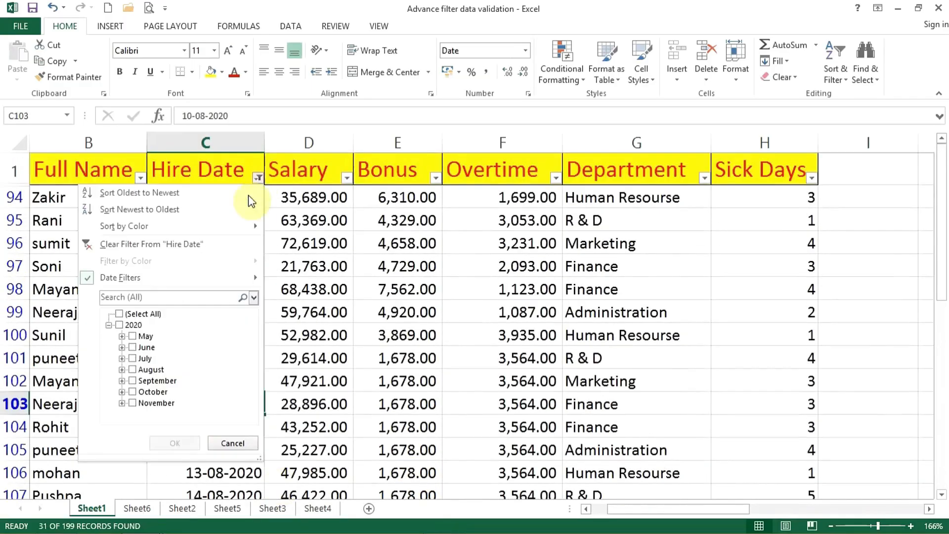
mouse_move(212, 286)
mouse_move(322, 510)
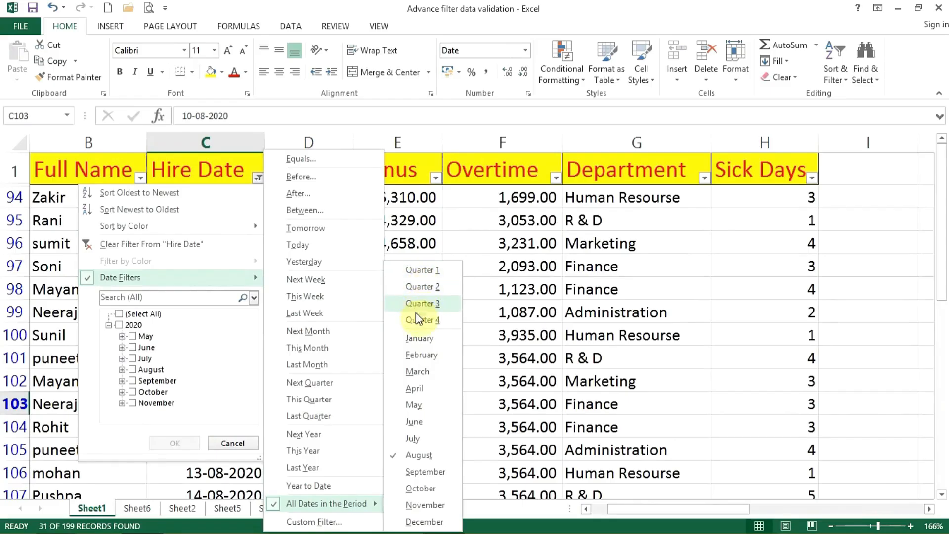
click(423, 286)
click(239, 196)
scroll(226, 270, down, 20)
scroll(221, 295, up, 2)
scroll(221, 295, up, 18)
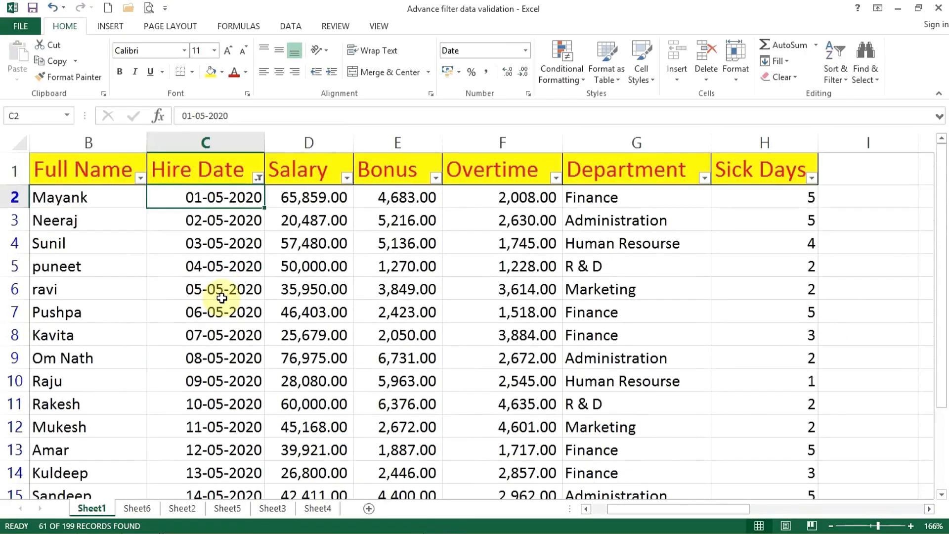
click(257, 178)
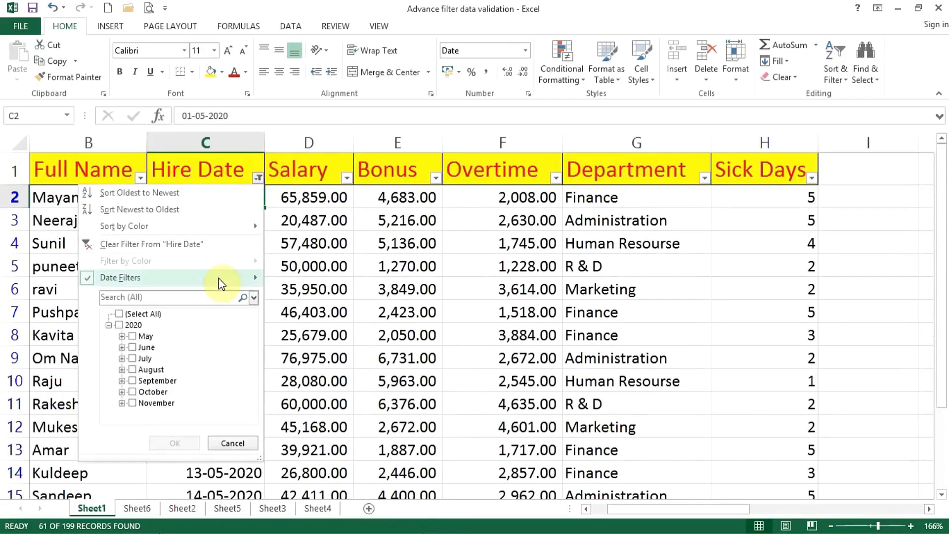
mouse_move(220, 279)
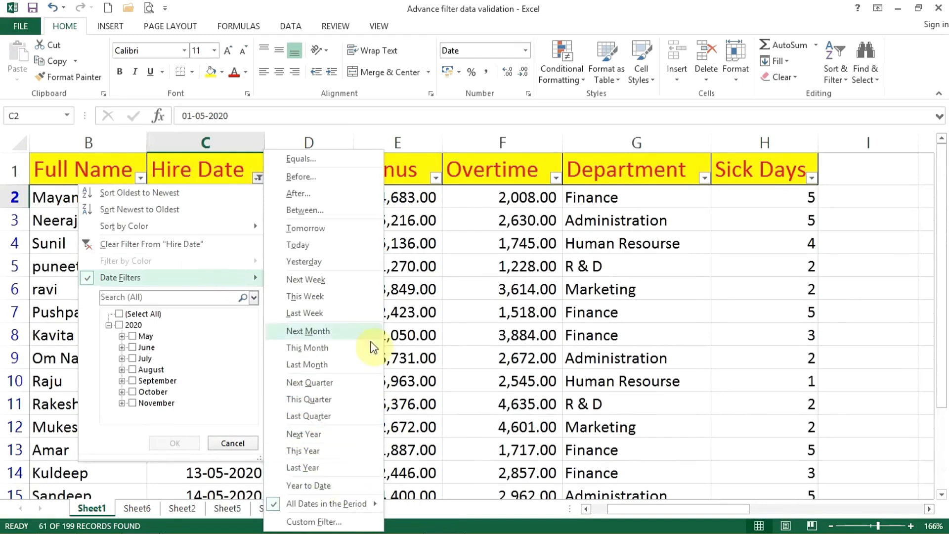
click(457, 389)
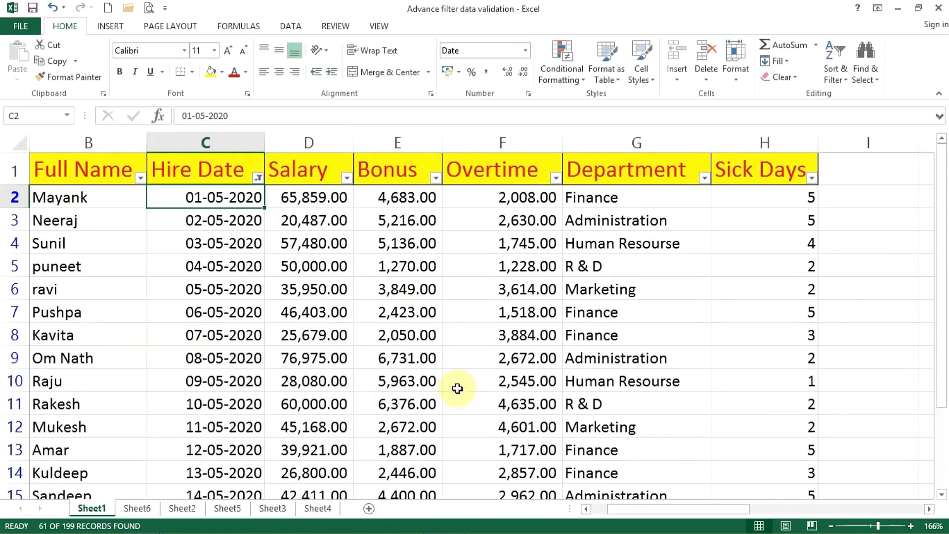